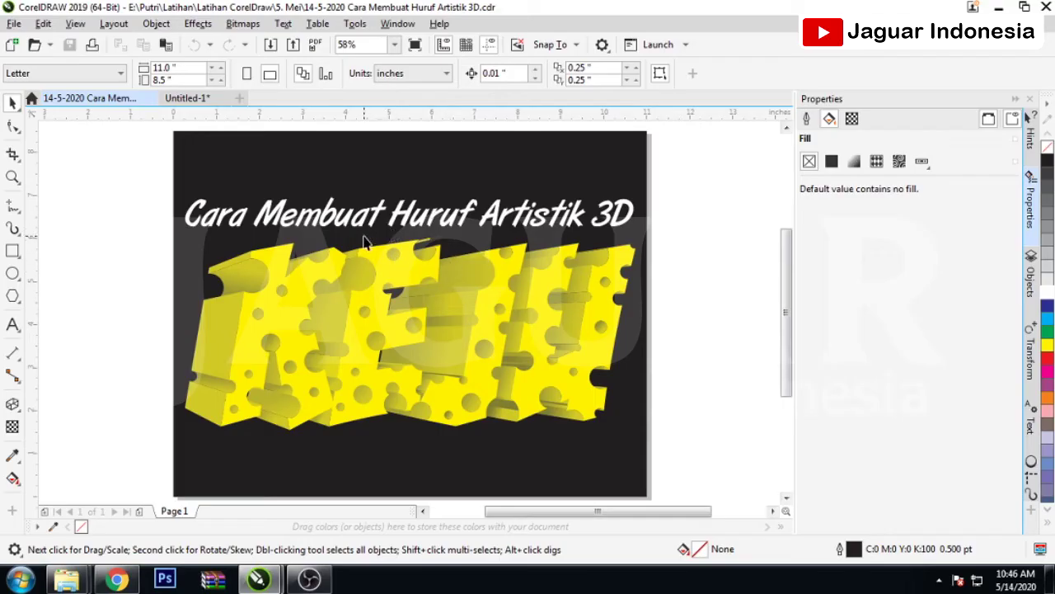
Zoom around the finished cheese sample, then switch to the Untitled-1 document with the dark page
scroll(450, 209, up, 3)
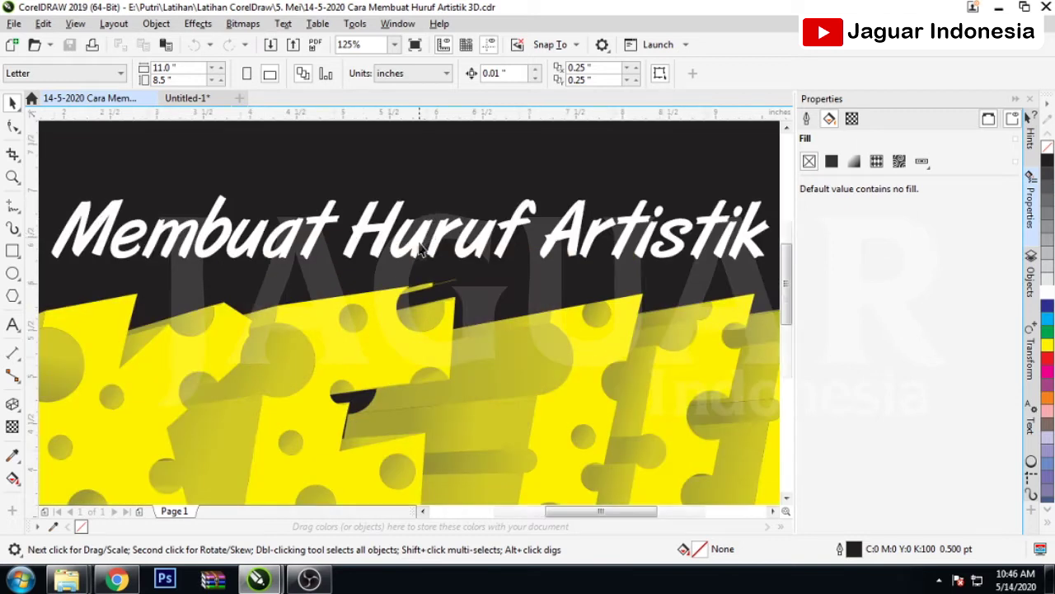
scroll(308, 401, down, 2)
scroll(312, 401, up, 4)
scroll(324, 353, down, 2)
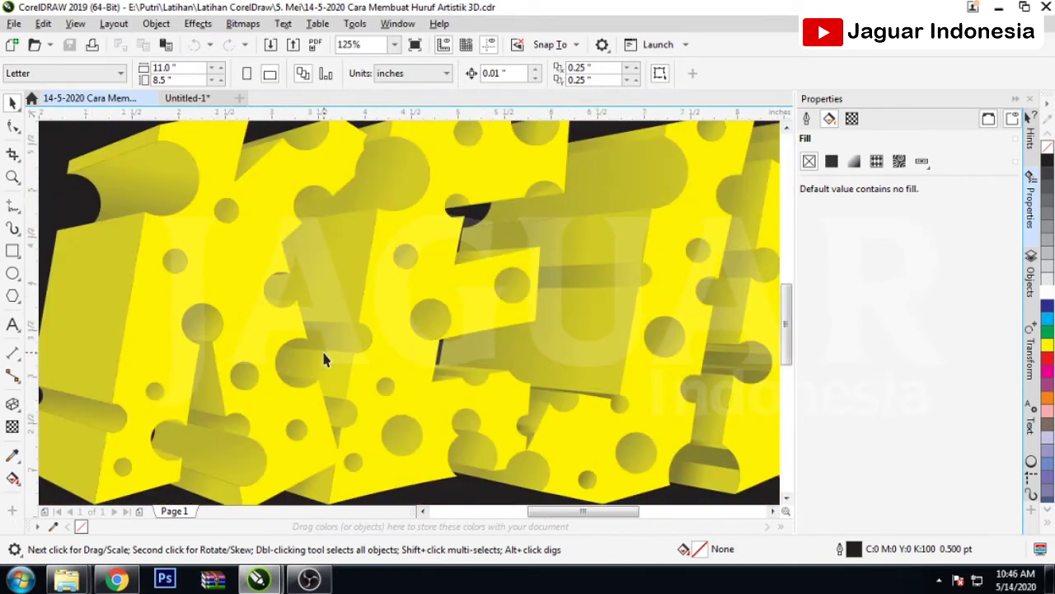
scroll(392, 373, down, 1)
scroll(388, 381, down, 1)
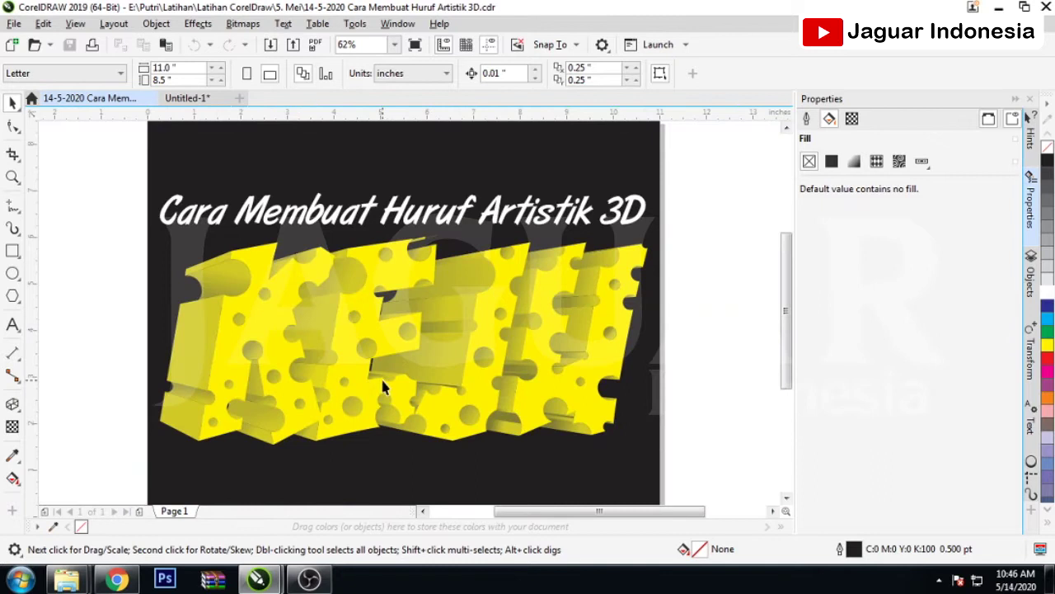
scroll(381, 384, down, 1)
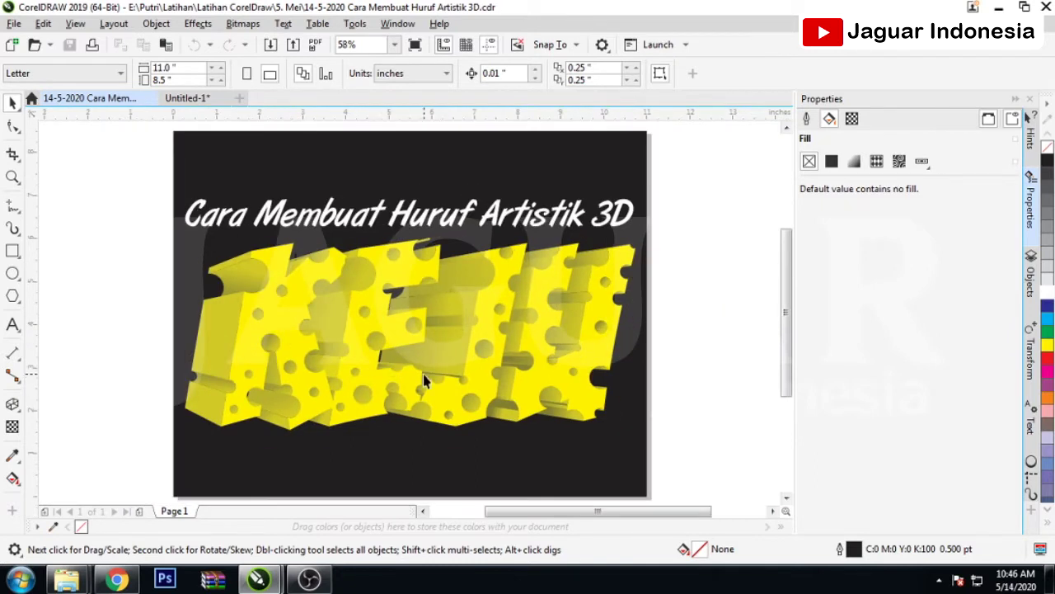
click(187, 97)
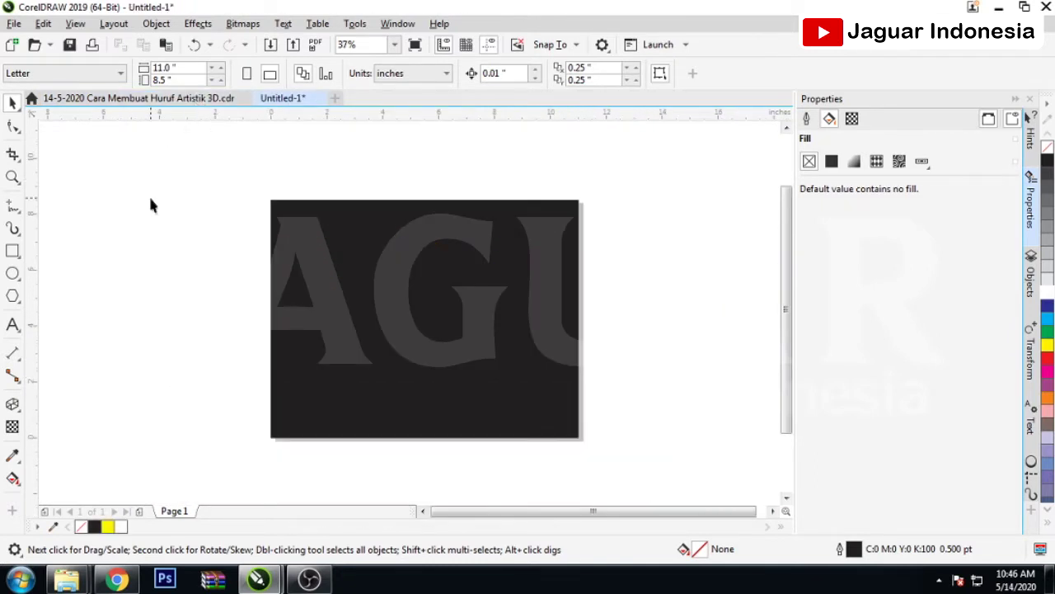
Type a letter C, enlarge it to about 285 pt, colour it yellow and centre it
scroll(437, 334, up, 1)
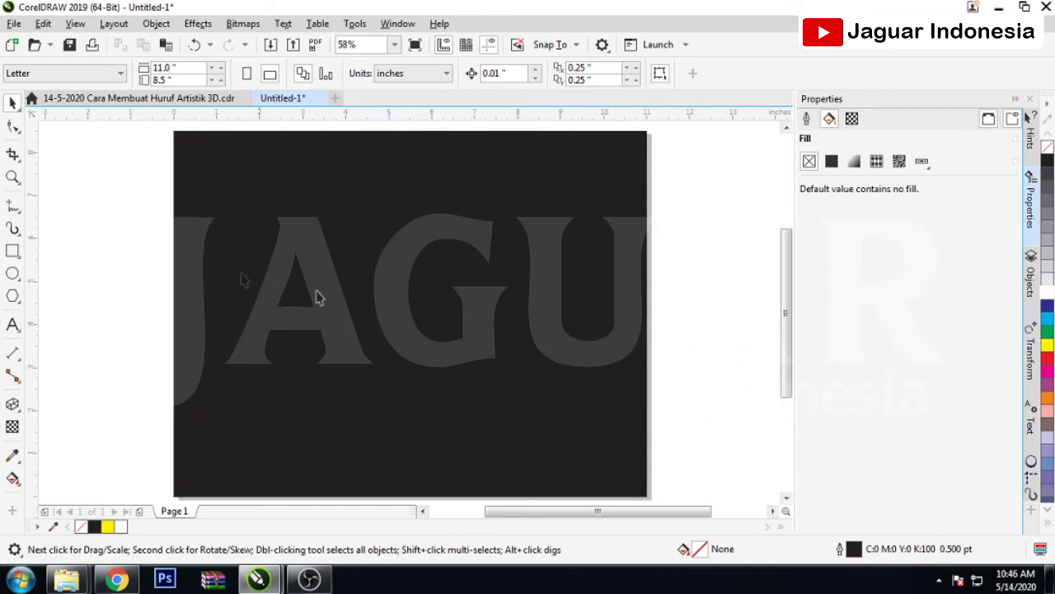
click(12, 324)
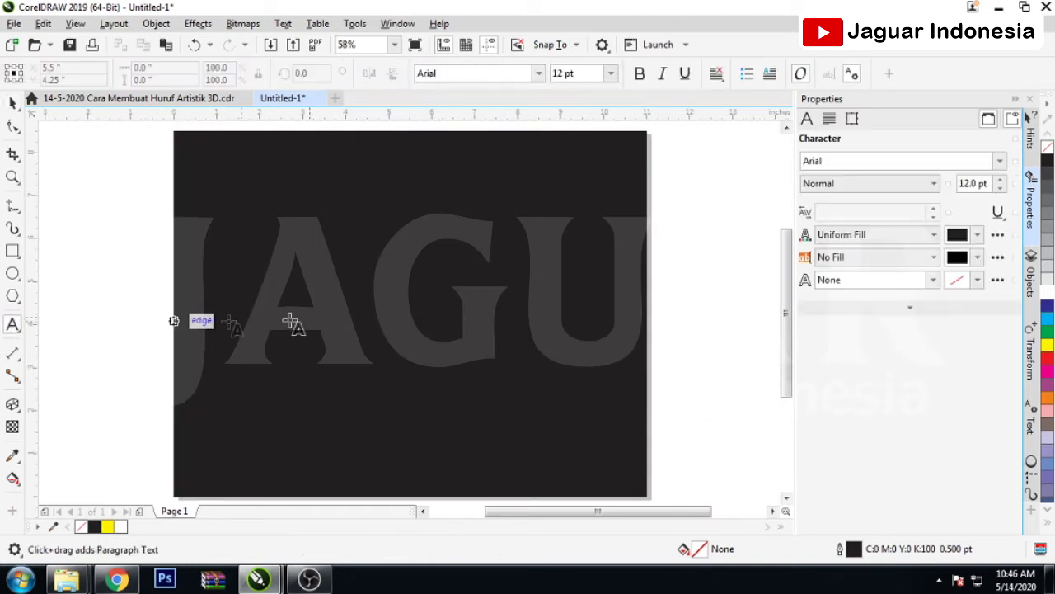
click(683, 305)
text(C)
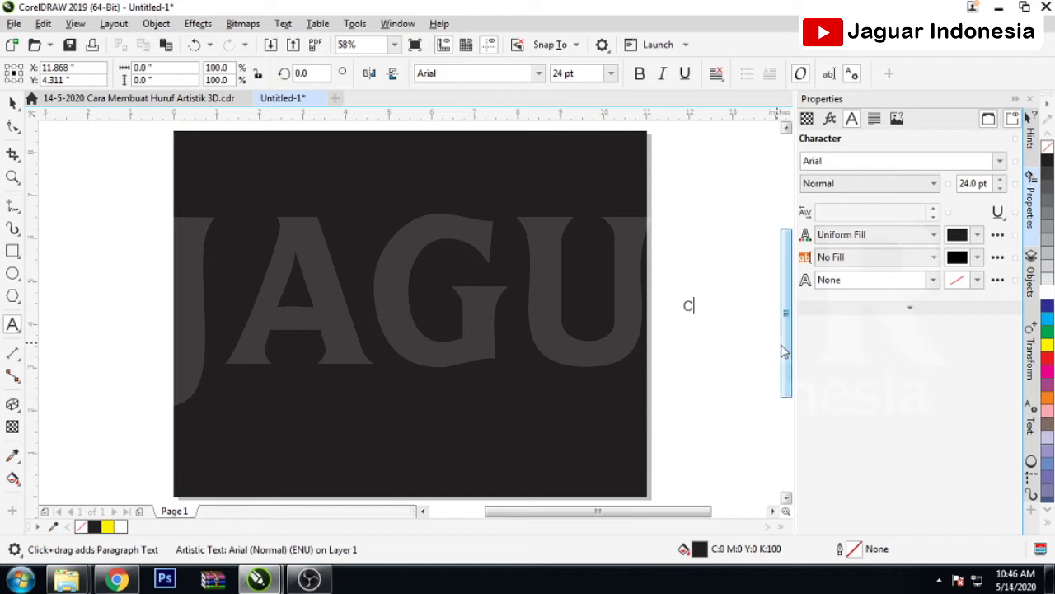
click(13, 100)
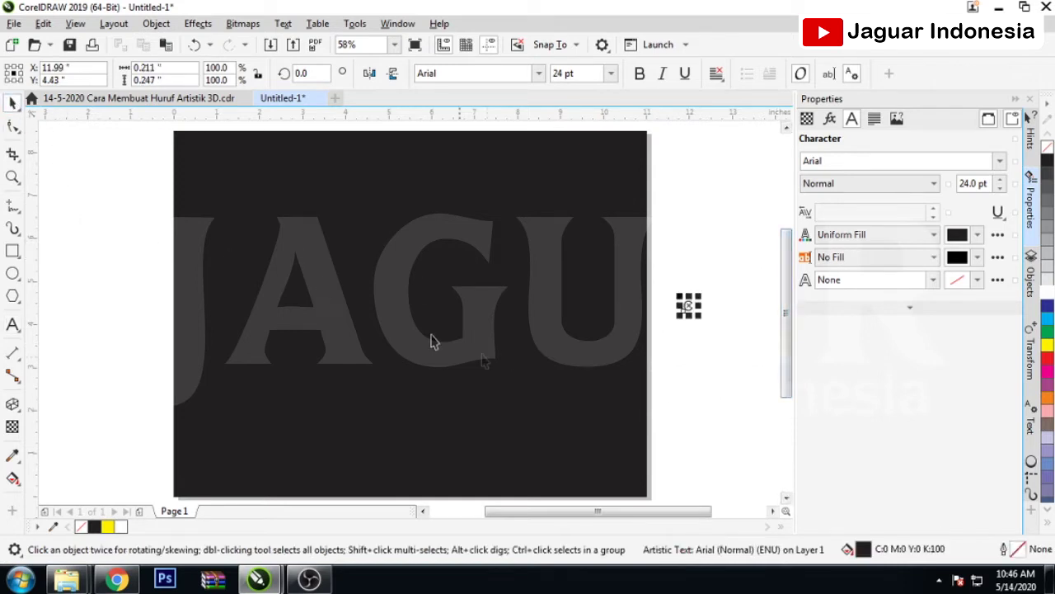
drag(682, 313, 577, 429)
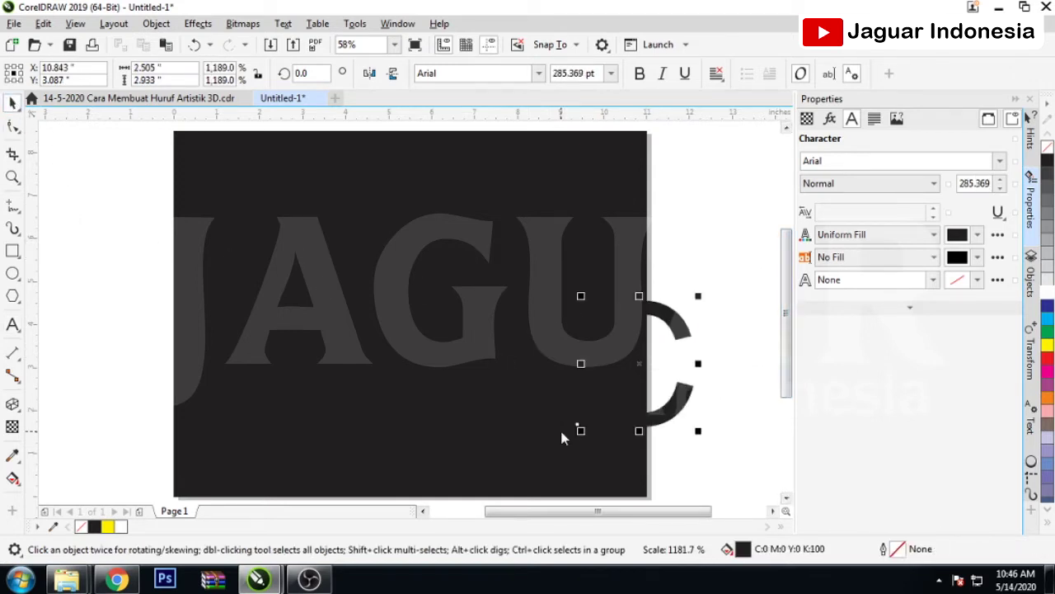
click(1047, 345)
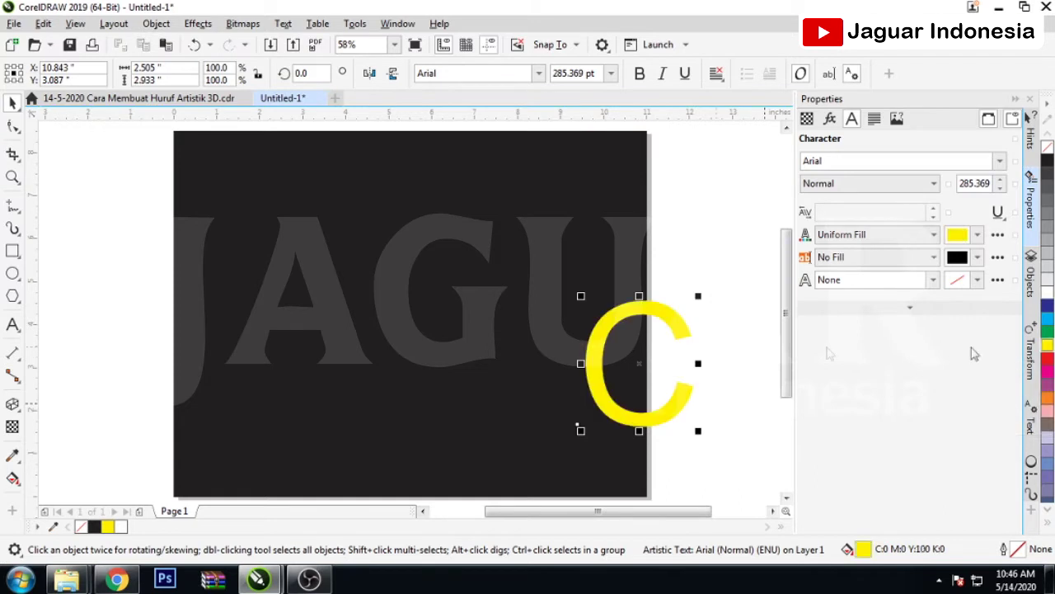
mouse_move(660, 415)
mouse_down()
mouse_move(487, 401)
mouse_move(393, 364)
mouse_move(427, 363)
mouse_up()
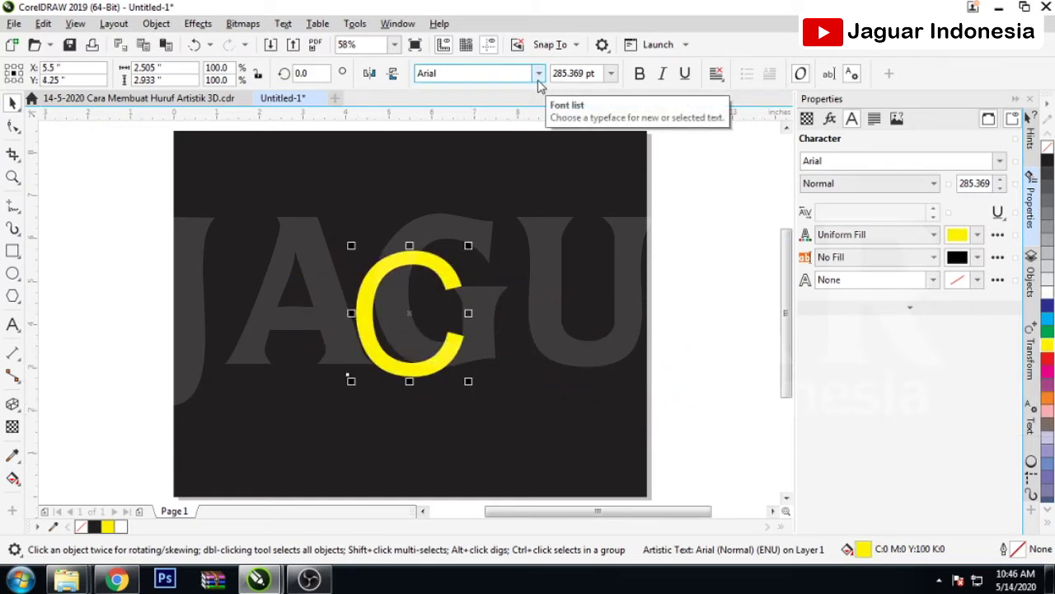
Change the C's font to BadaBoom BB and enlarge it to about 676 pt
click(539, 72)
click(519, 124)
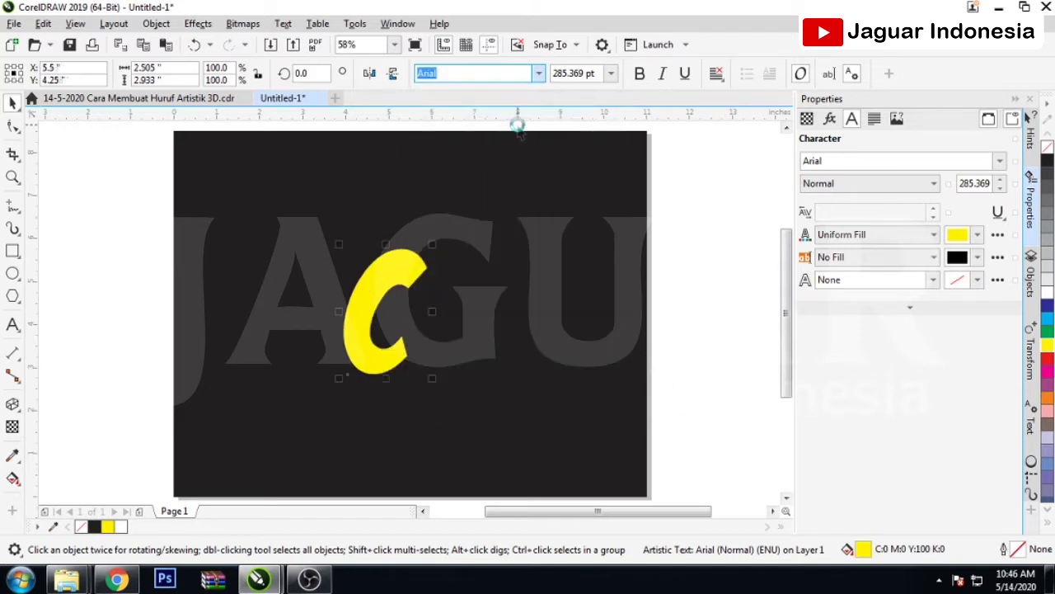
scroll(436, 382, down, 2)
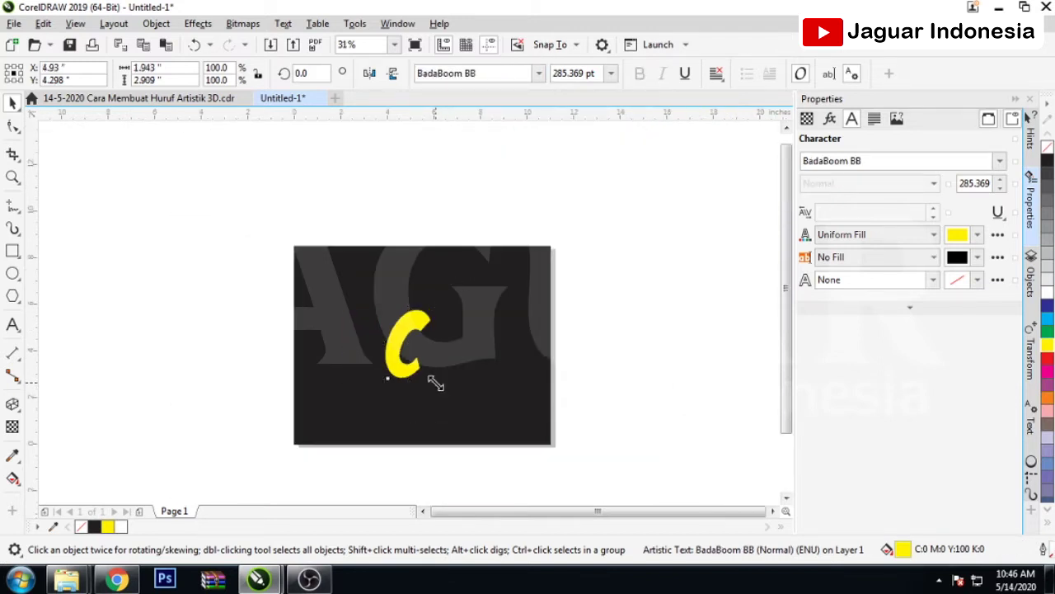
drag(435, 381, 468, 428)
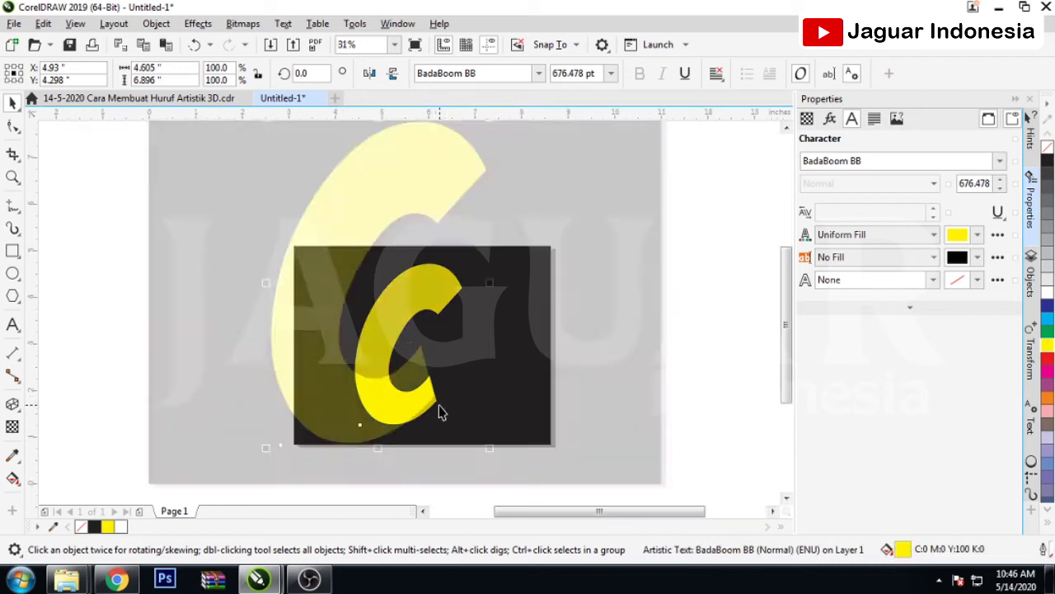
scroll(404, 404, down, 1)
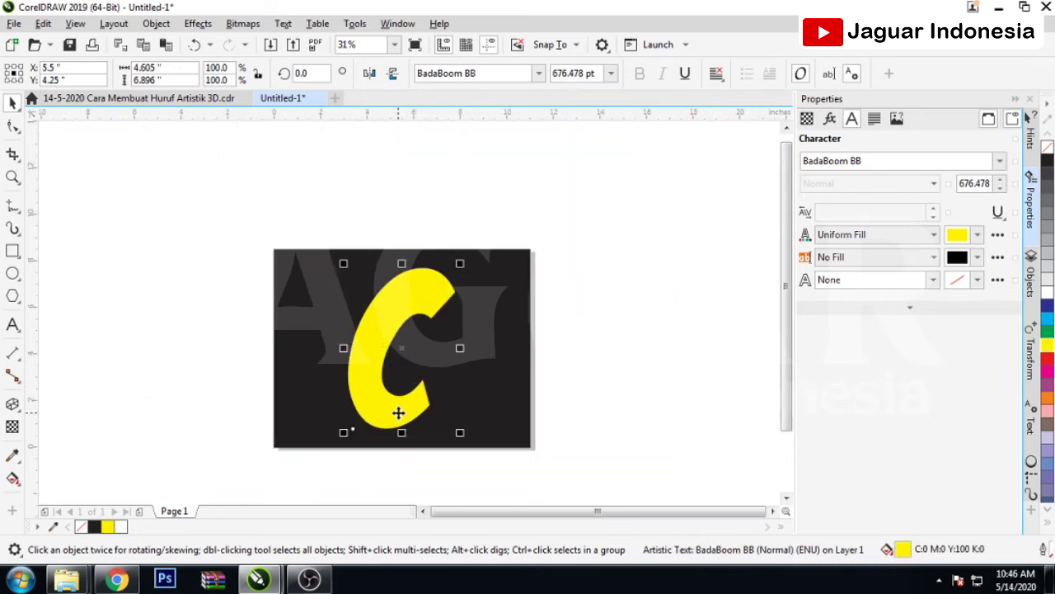
scroll(408, 346, up, 1)
click(688, 288)
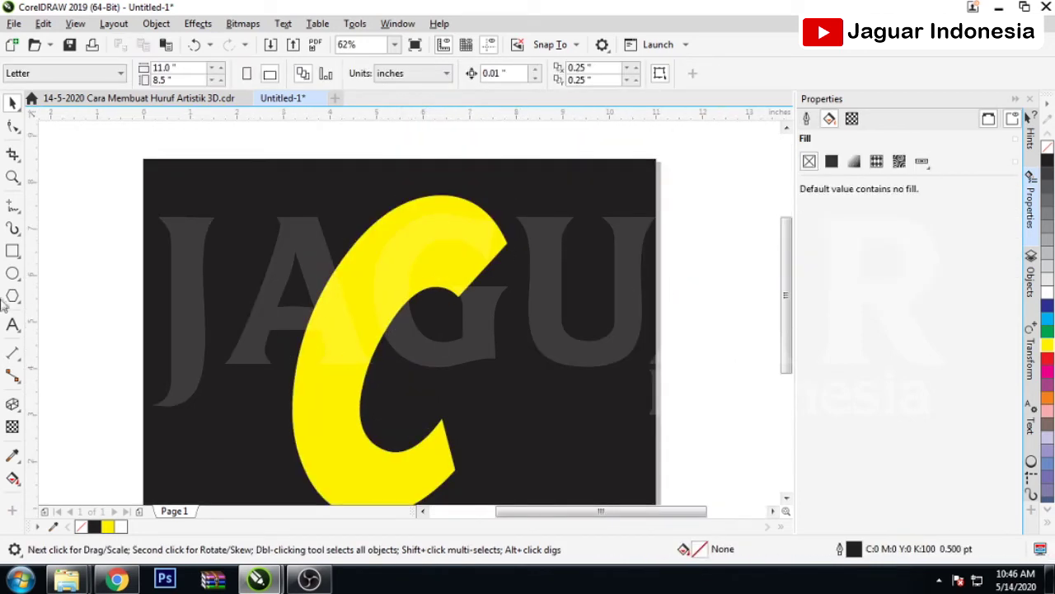
Draw a circle over the top of the C, filled white with no outline
click(12, 274)
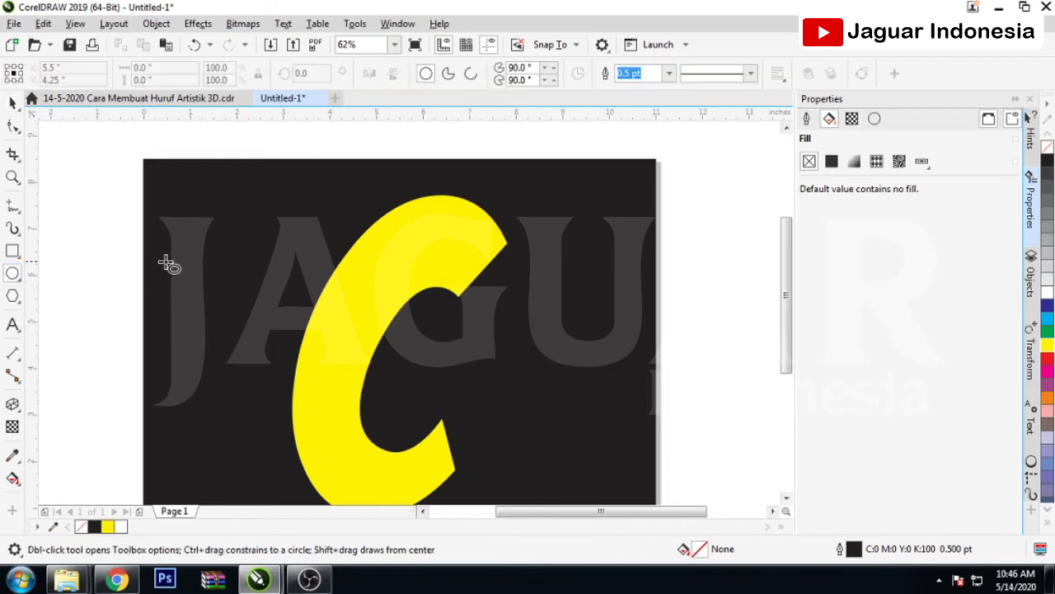
mouse_move(438, 261)
mouse_down()
mouse_move(454, 291)
mouse_move(492, 315)
mouse_up()
click(13, 101)
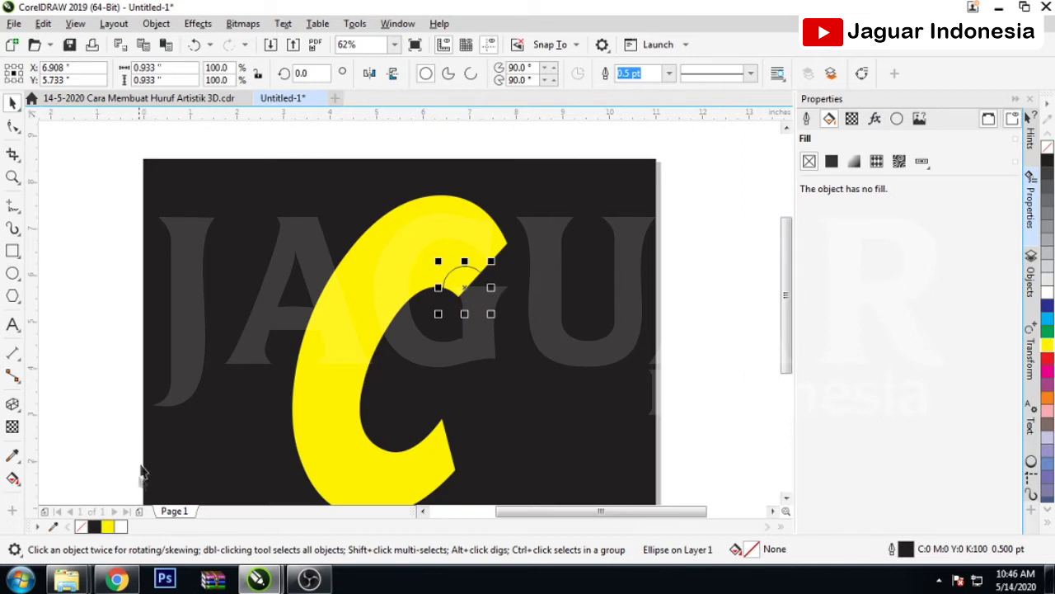
click(120, 529)
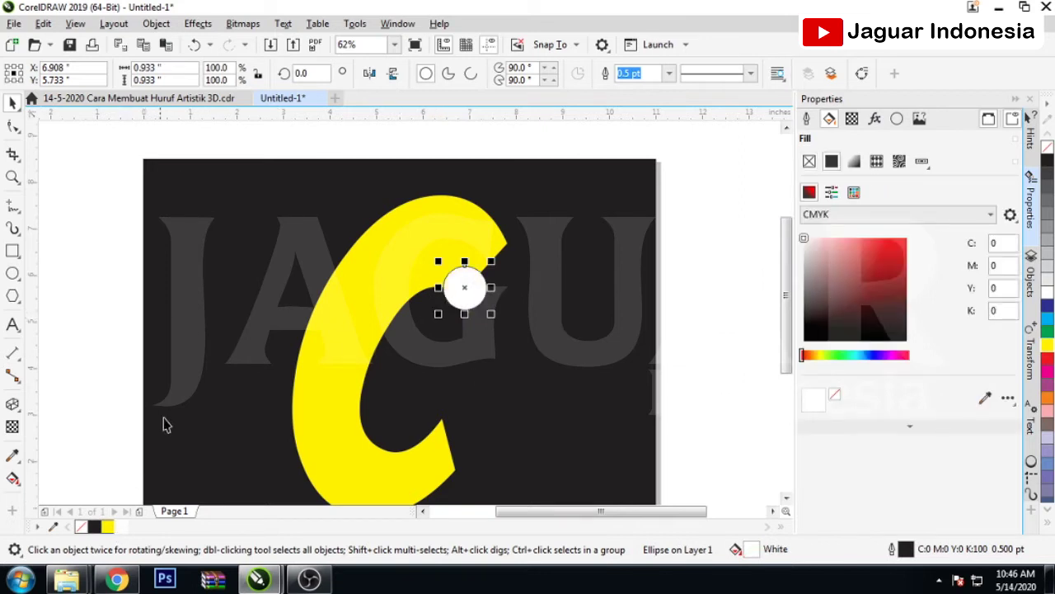
right_click(83, 526)
Drop a copy of the white circle up on the C's top edge
scroll(452, 277, up, 2)
click(470, 305)
scroll(470, 298, down, 2)
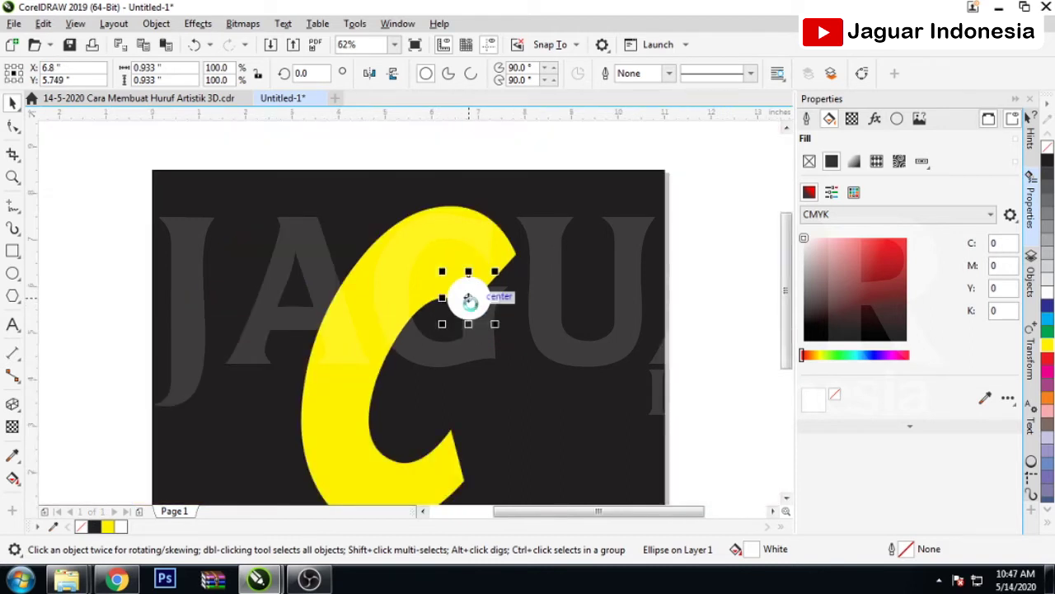
mouse_move(470, 299)
mouse_down()
mouse_move(443, 239)
mouse_move(413, 223)
mouse_up()
Resize circle copies to about 0.525 and 0.308 inches, placing one on the C's right edge
scroll(420, 212, up, 2)
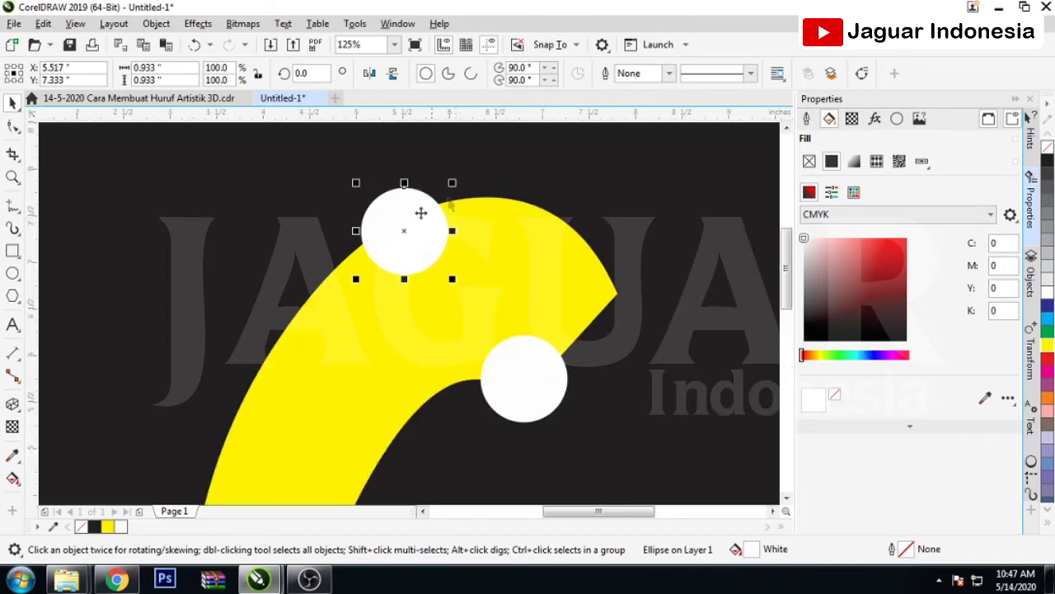
drag(451, 182, 440, 196)
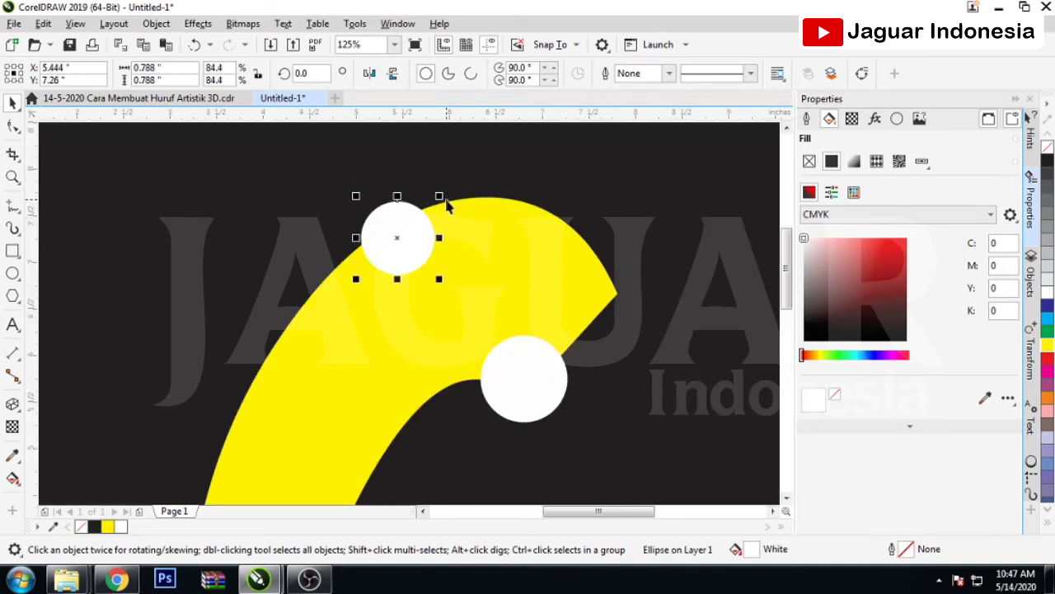
drag(412, 231, 623, 256)
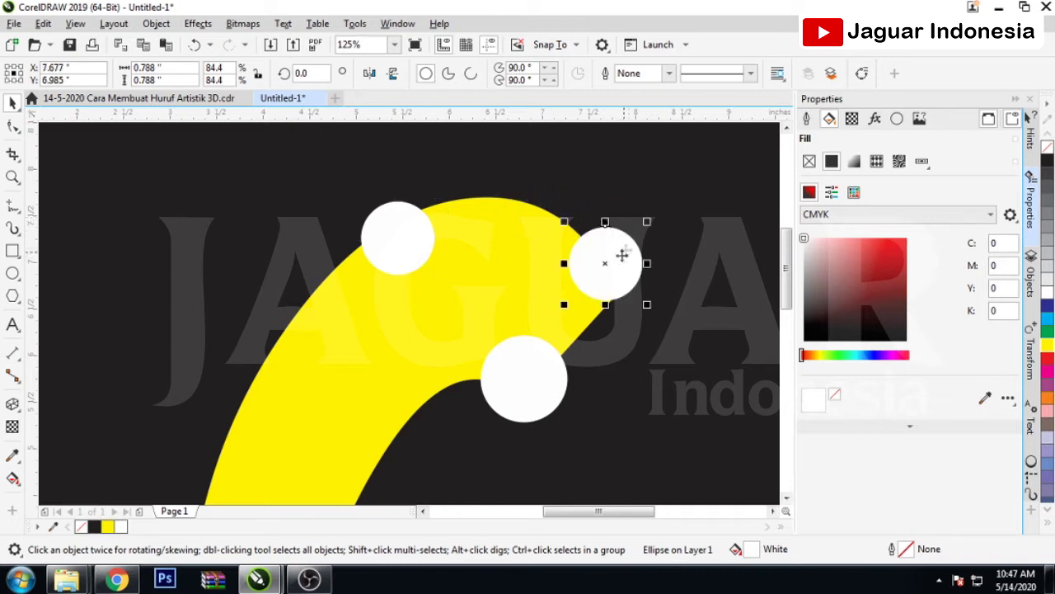
mouse_move(648, 221)
mouse_down()
mouse_move(619, 249)
mouse_move(633, 295)
mouse_move(471, 200)
mouse_up()
scroll(610, 285, up, 2)
drag(513, 142, 489, 162)
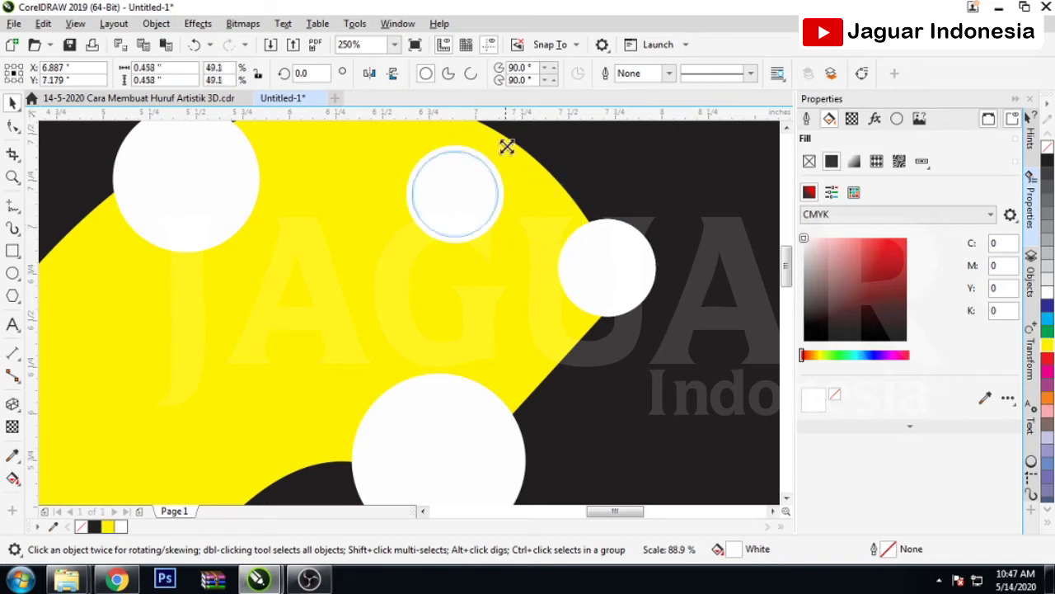
scroll(606, 199, down, 2)
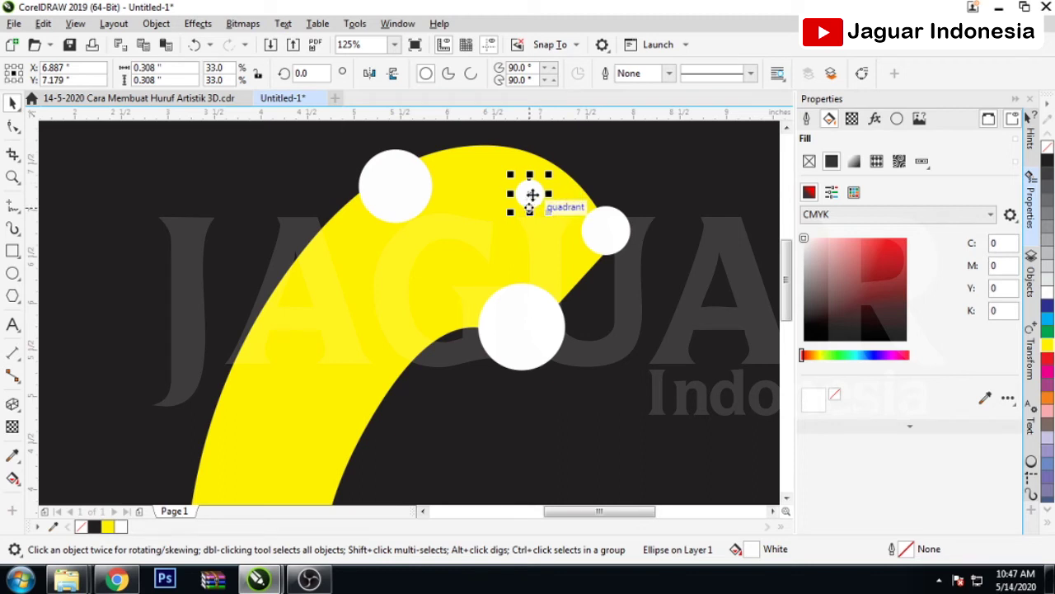
Place another small circle copy along the C's upper-left edge
mouse_move(533, 194)
mouse_down()
mouse_move(452, 250)
mouse_move(471, 230)
mouse_up()
scroll(459, 246, up, 2)
scroll(619, 181, down, 4)
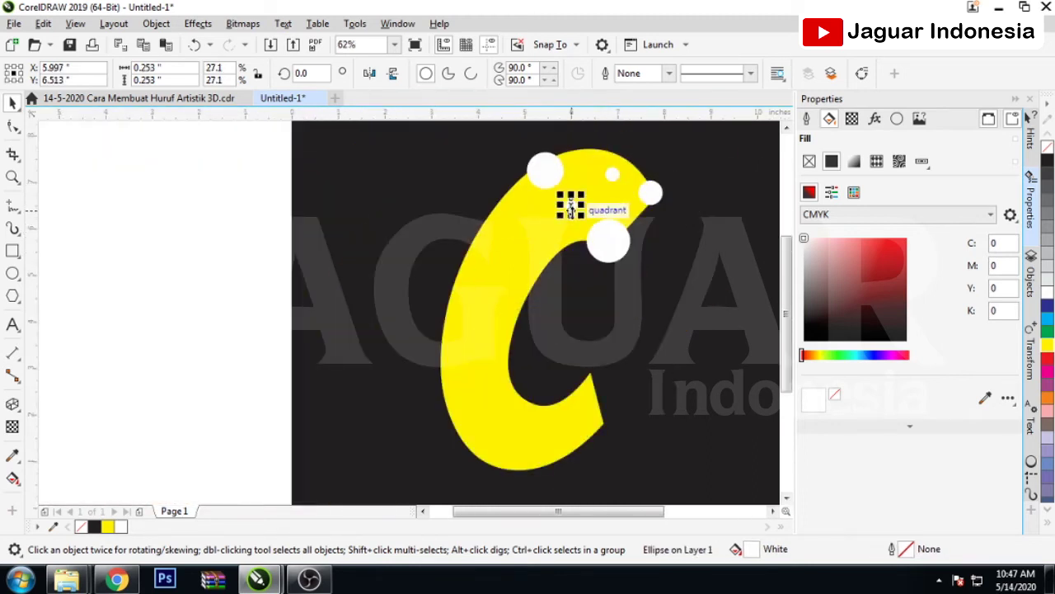
mouse_move(571, 213)
mouse_down()
mouse_move(456, 378)
mouse_move(505, 261)
mouse_up()
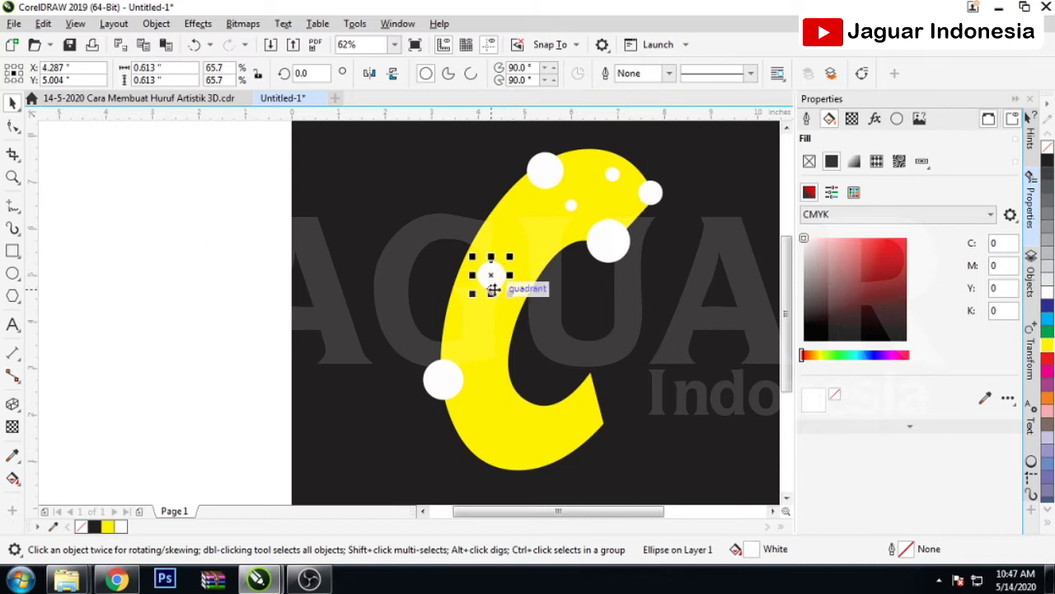
drag(492, 277, 498, 216)
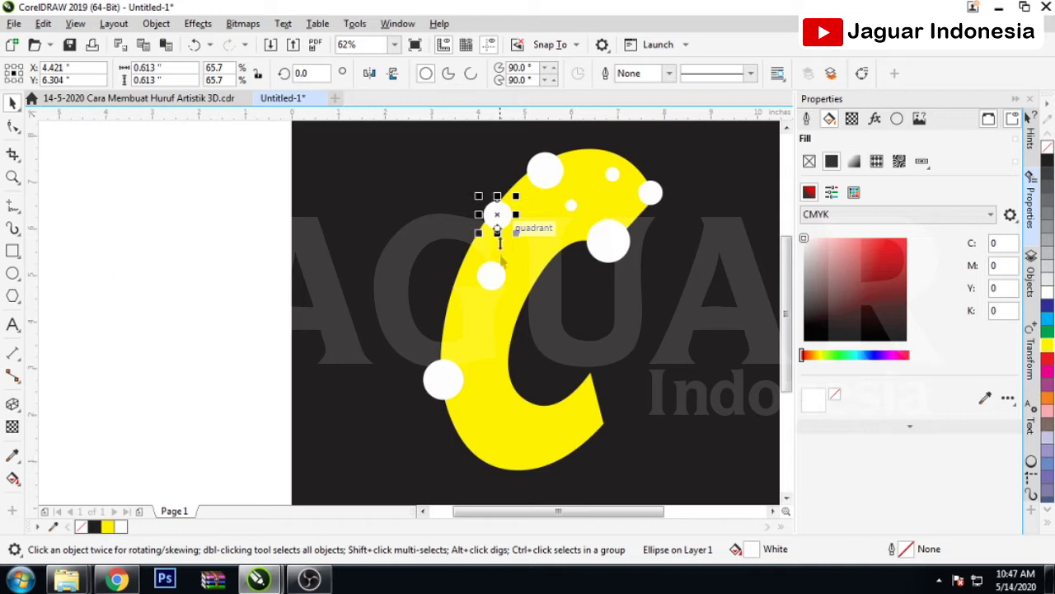
mouse_move(503, 270)
mouse_down()
mouse_move(499, 286)
mouse_move(520, 275)
mouse_move(467, 321)
mouse_up()
Shrink a circle to about 0.381 inches and spread more circles over the C's upper arc and outer edge
scroll(466, 321, up, 2)
drag(501, 353, 458, 312)
scroll(372, 308, down, 2)
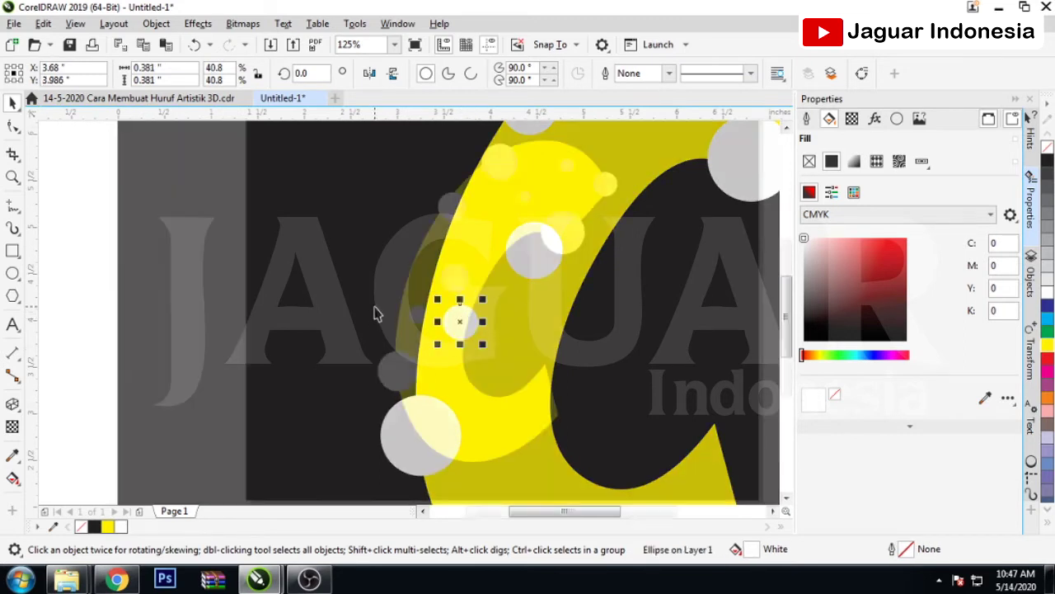
scroll(455, 277, up, 2)
drag(422, 186, 502, 279)
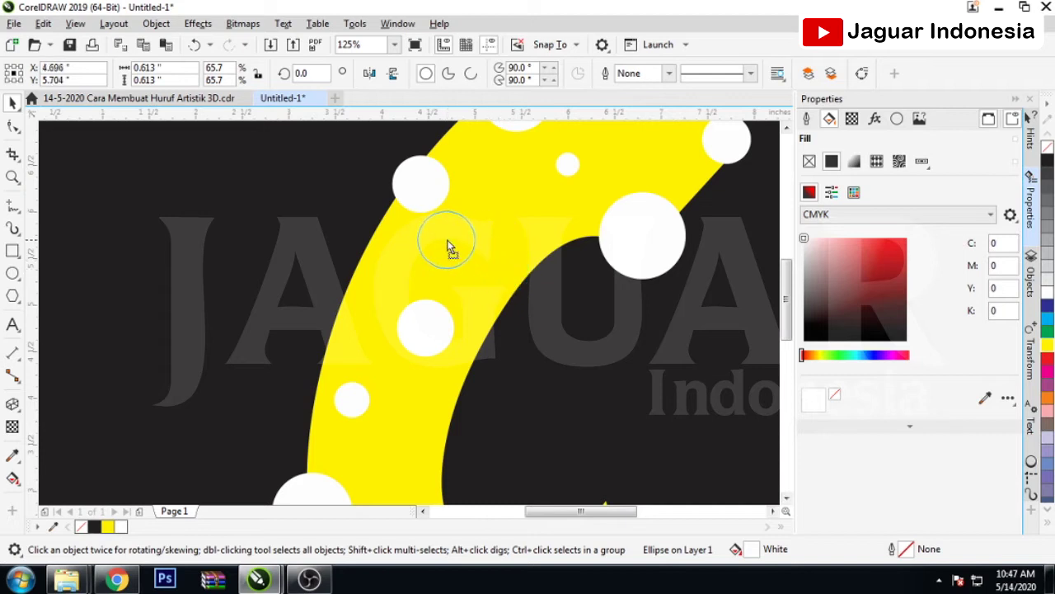
drag(501, 279, 454, 241)
drag(425, 314, 381, 270)
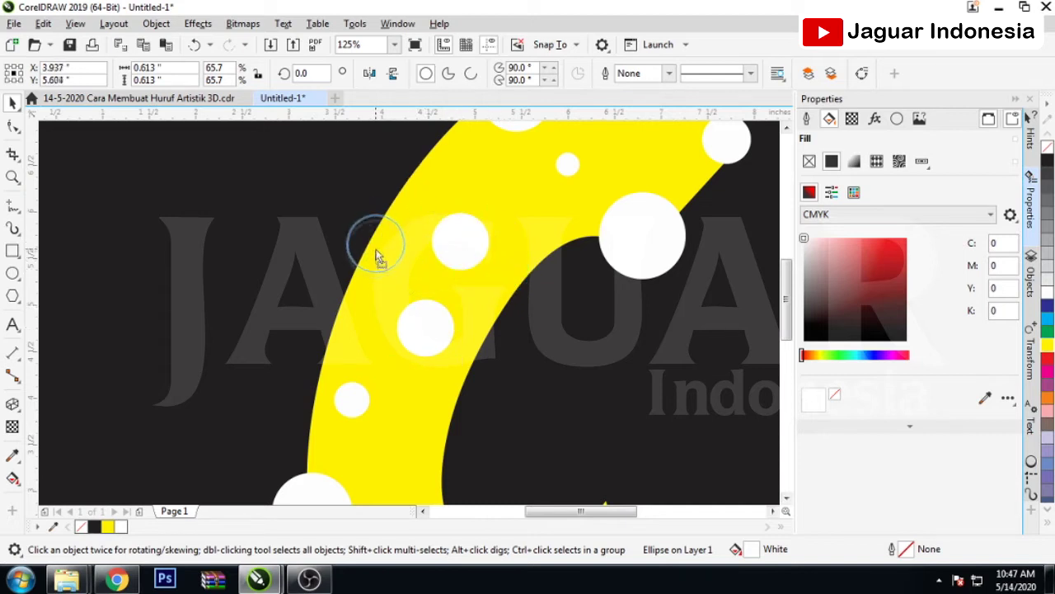
drag(410, 302, 403, 296)
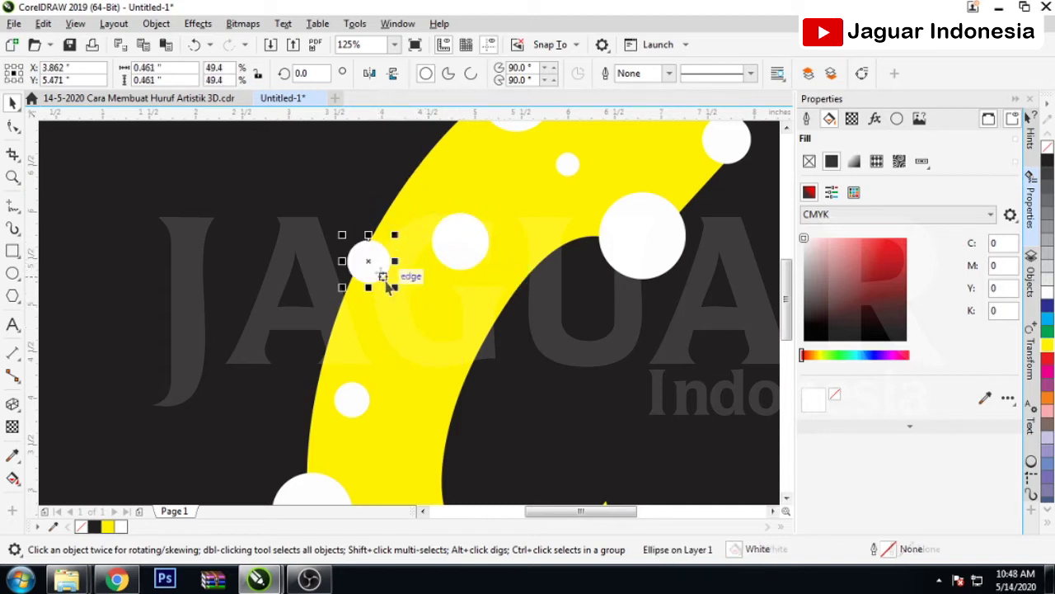
mouse_move(454, 239)
mouse_down()
mouse_move(478, 225)
mouse_move(477, 213)
mouse_up()
scroll(437, 173, down, 2)
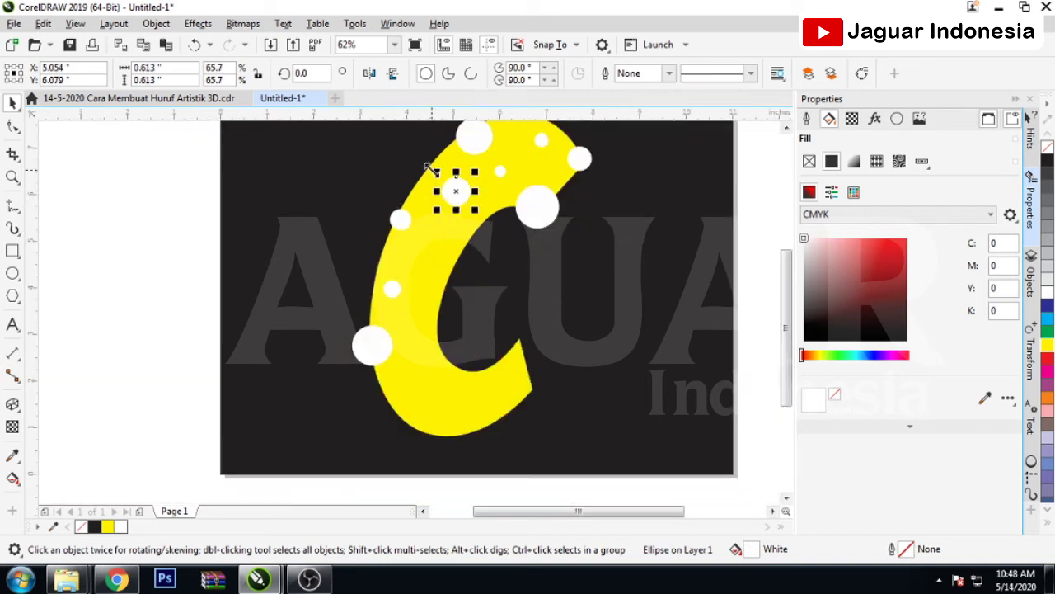
Move a small white circle down to the C's lower tip and shrink it slightly
click(396, 288)
mouse_move(398, 289)
mouse_down()
mouse_move(445, 254)
mouse_move(469, 289)
mouse_up()
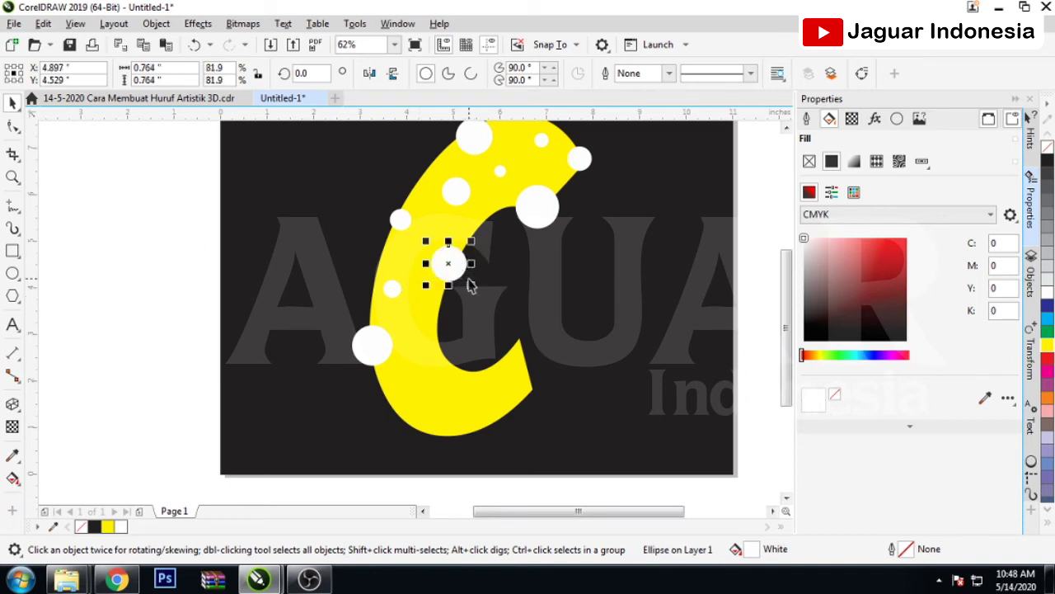
mouse_move(448, 281)
mouse_down()
mouse_move(435, 342)
mouse_move(445, 341)
mouse_move(438, 326)
mouse_move(414, 424)
mouse_move(632, 413)
mouse_up()
scroll(443, 372, up, 2)
drag(577, 444, 588, 433)
Shrink another circle to about 0.45 inch and spread copies along the C's bottom edge
click(429, 417)
mouse_move(444, 456)
mouse_down()
mouse_move(430, 439)
mouse_move(500, 469)
mouse_move(498, 479)
mouse_up()
scroll(498, 479, down, 1)
scroll(510, 394, up, 1)
mouse_move(511, 396)
mouse_down()
mouse_move(485, 414)
mouse_move(513, 446)
mouse_up()
click(492, 433)
click(472, 416)
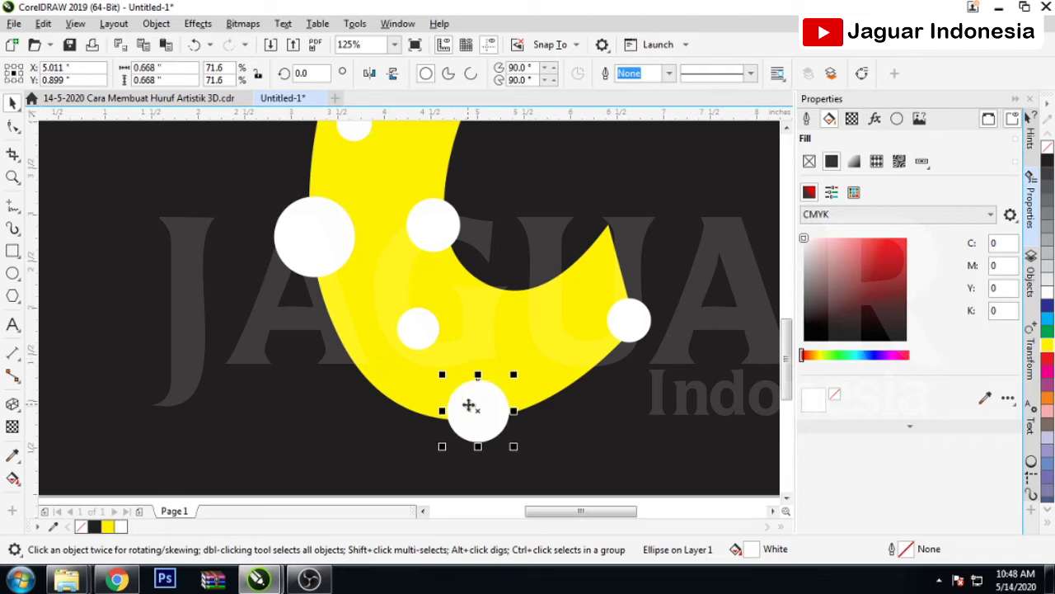
mouse_move(469, 405)
mouse_down()
mouse_move(557, 330)
mouse_move(550, 314)
mouse_move(546, 335)
mouse_up()
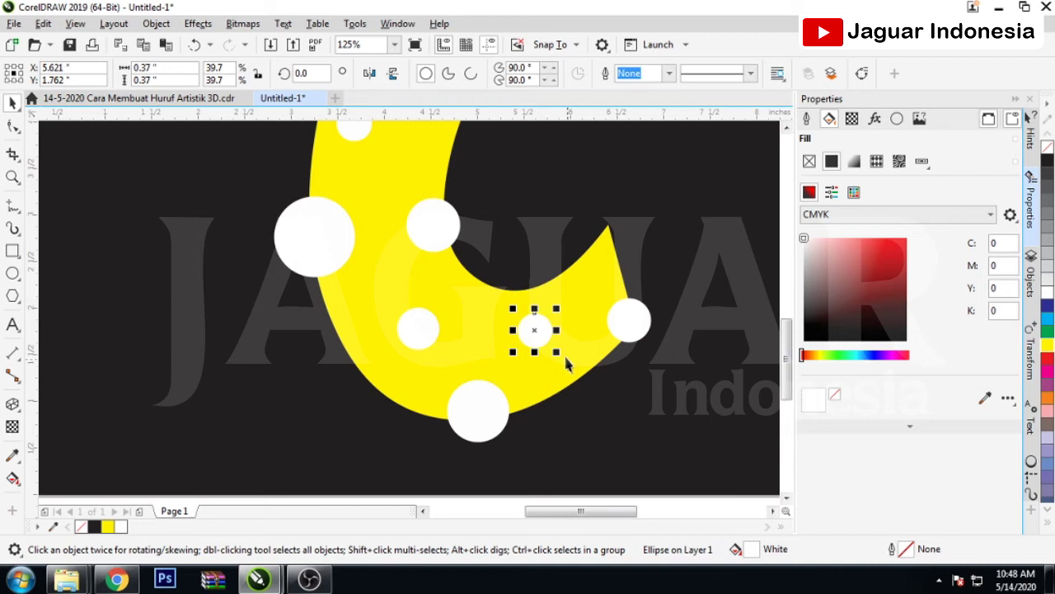
click(414, 405)
scroll(415, 405, down, 5)
Select the yellow C with all the white circles and Trim the circles out of it
click(281, 330)
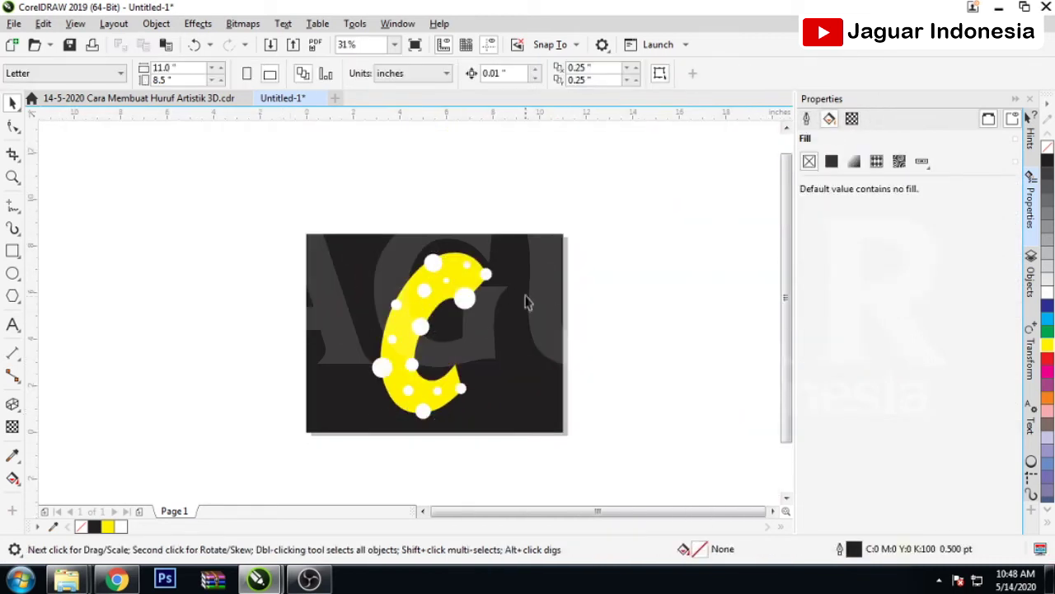
drag(354, 198, 520, 348)
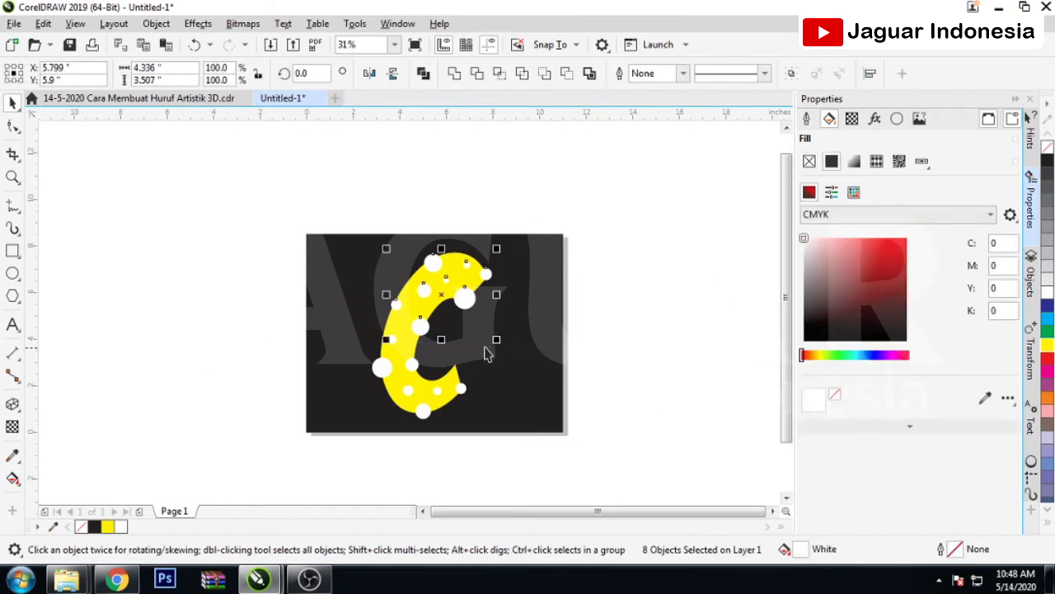
scroll(437, 423, up, 1)
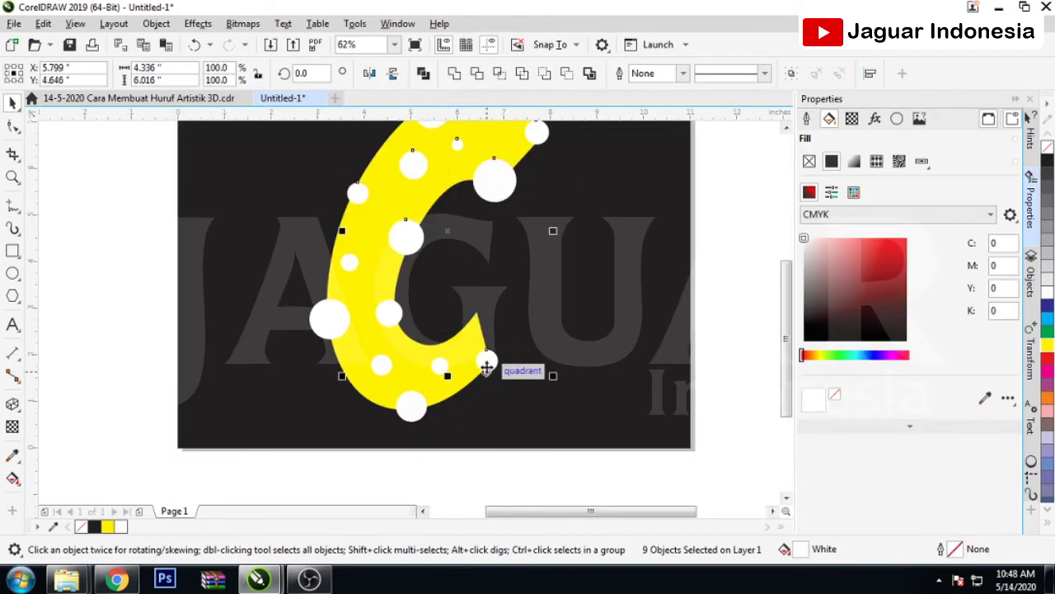
shift+click(441, 367)
shift+click(397, 315)
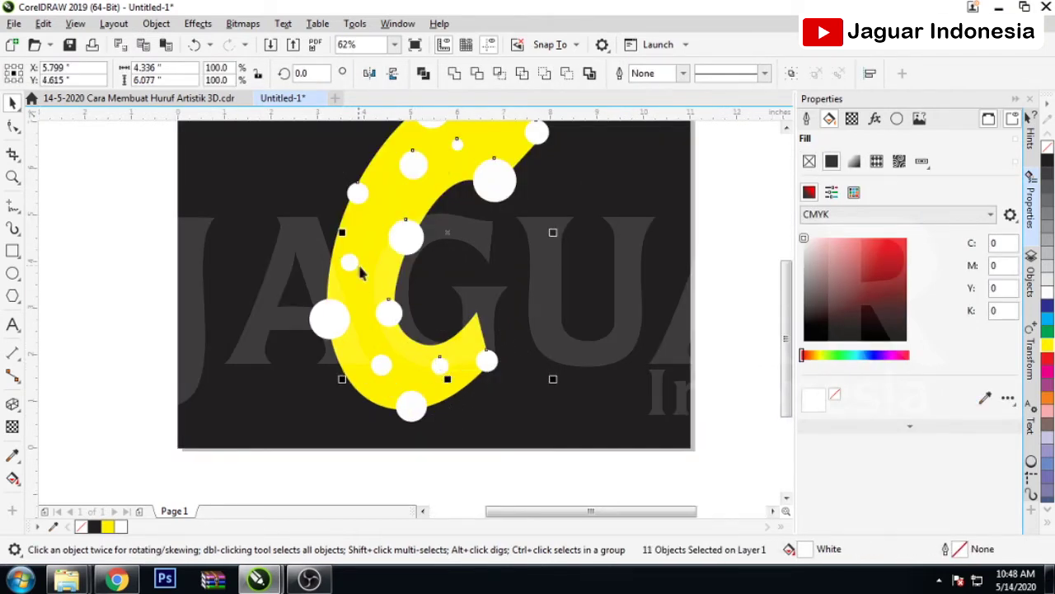
shift+click(332, 320)
shift+click(382, 364)
shift+click(410, 408)
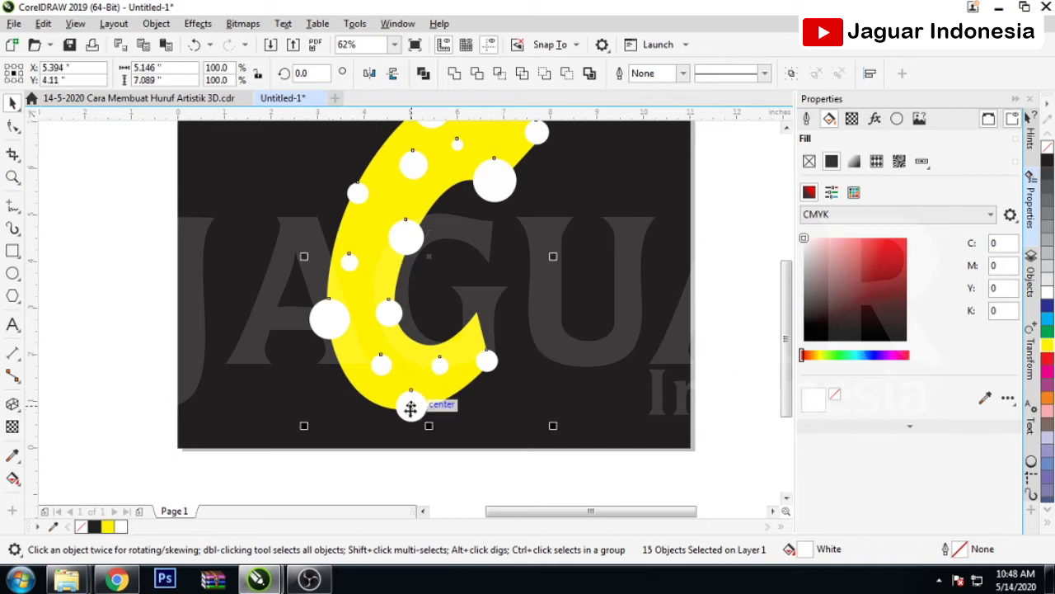
scroll(448, 384, down, 2)
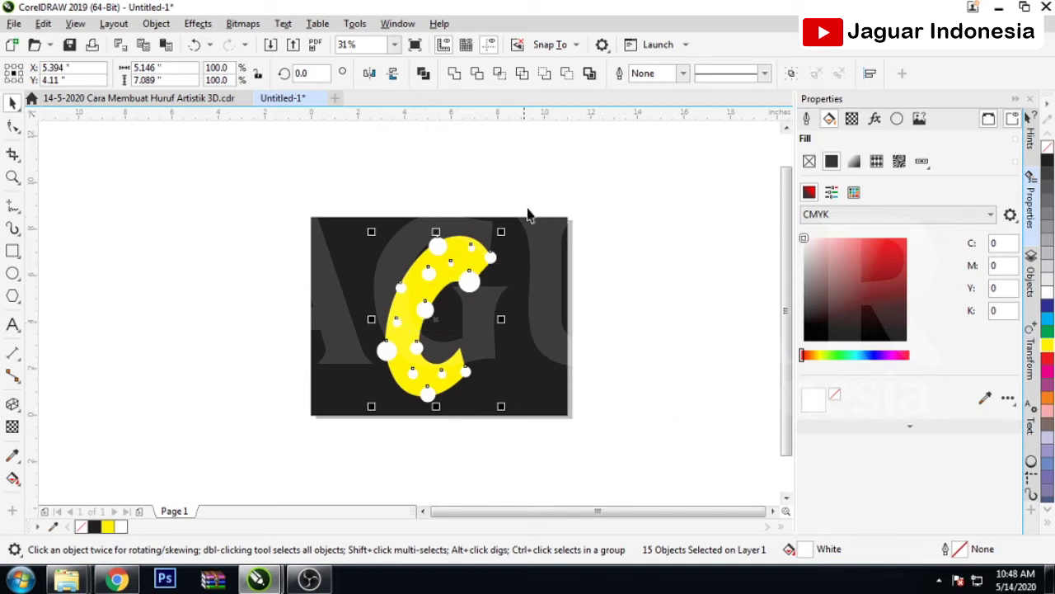
click(409, 174)
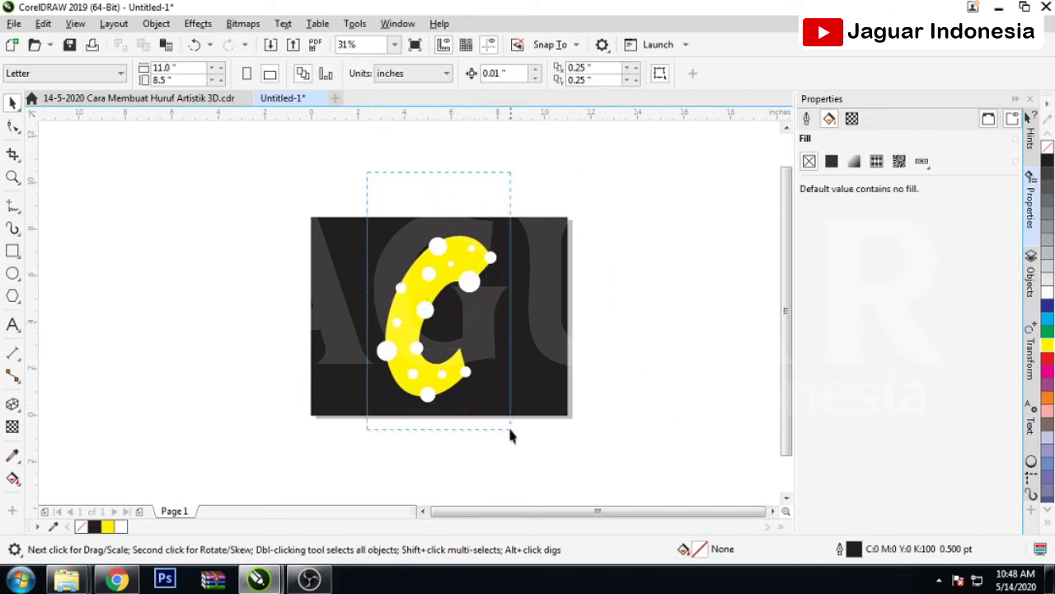
drag(395, 240, 511, 441)
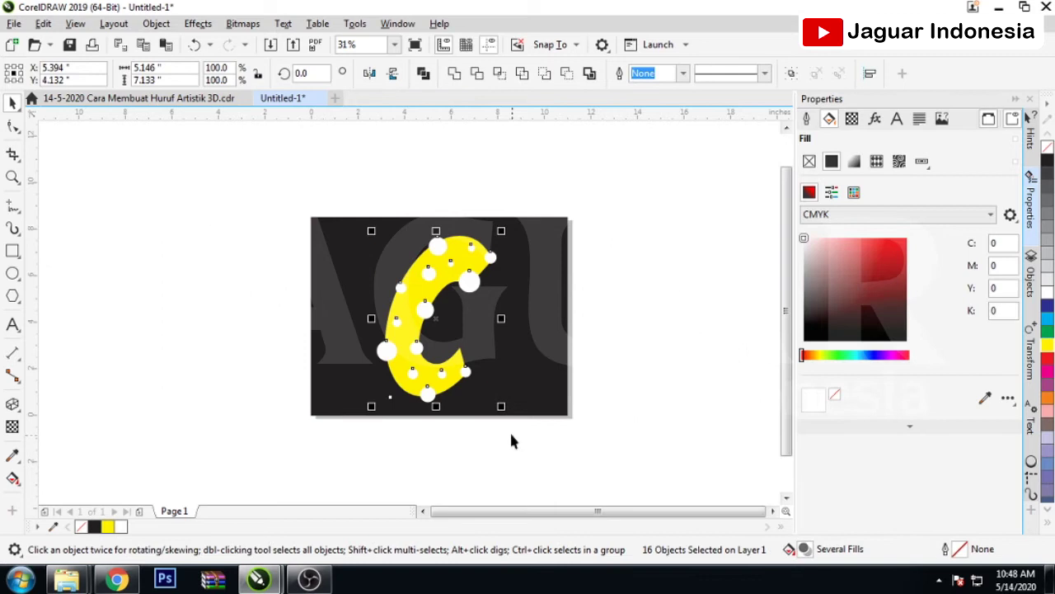
click(485, 73)
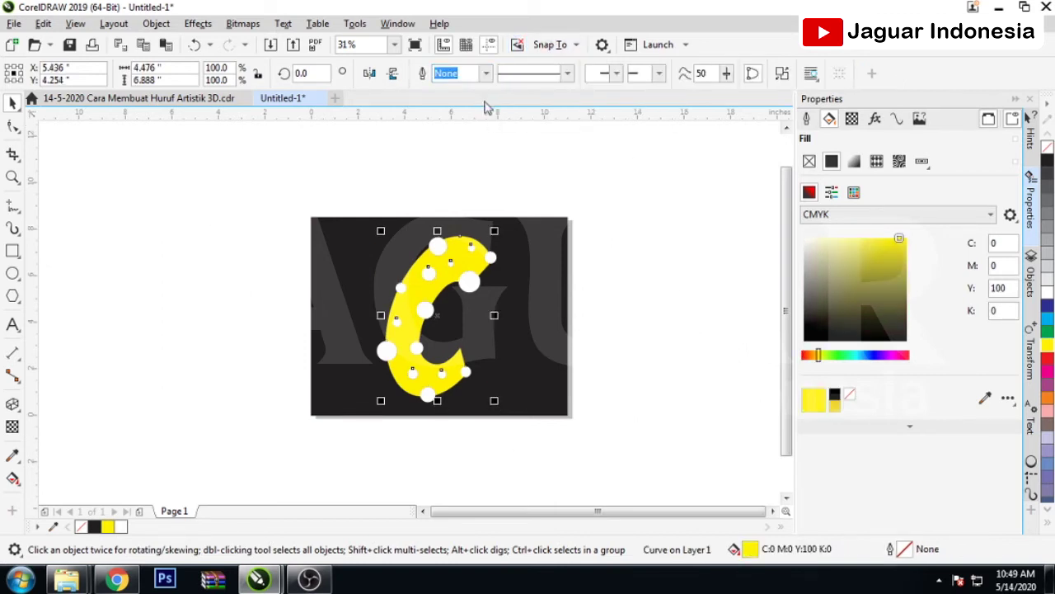
click(485, 175)
Drag the leftover circles from the C's upper part off to the right
scroll(448, 289, up, 3)
scroll(436, 292, up, 1)
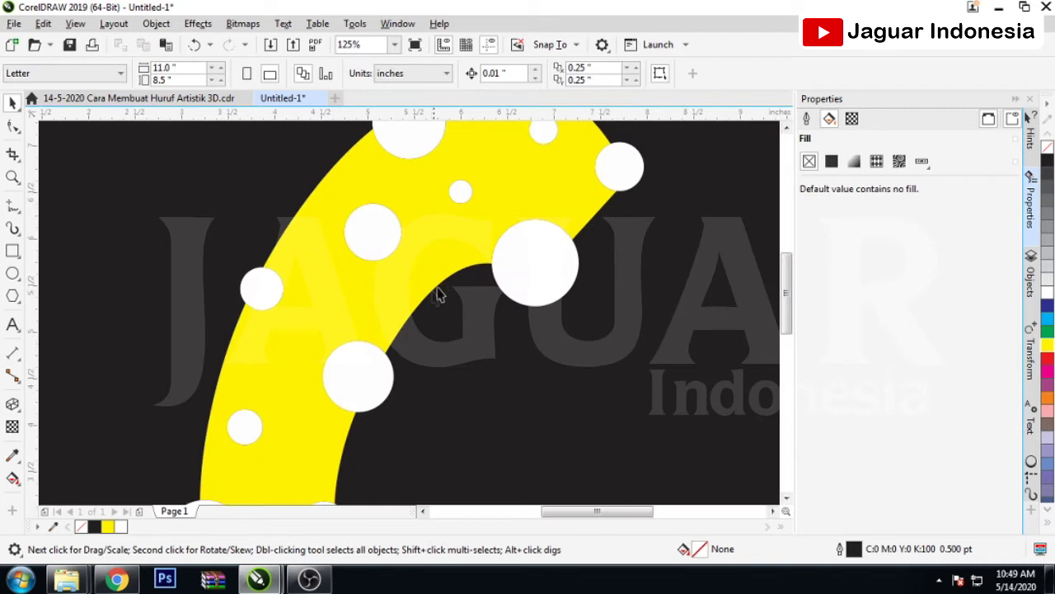
scroll(436, 292, down, 4)
drag(434, 291, 342, 224)
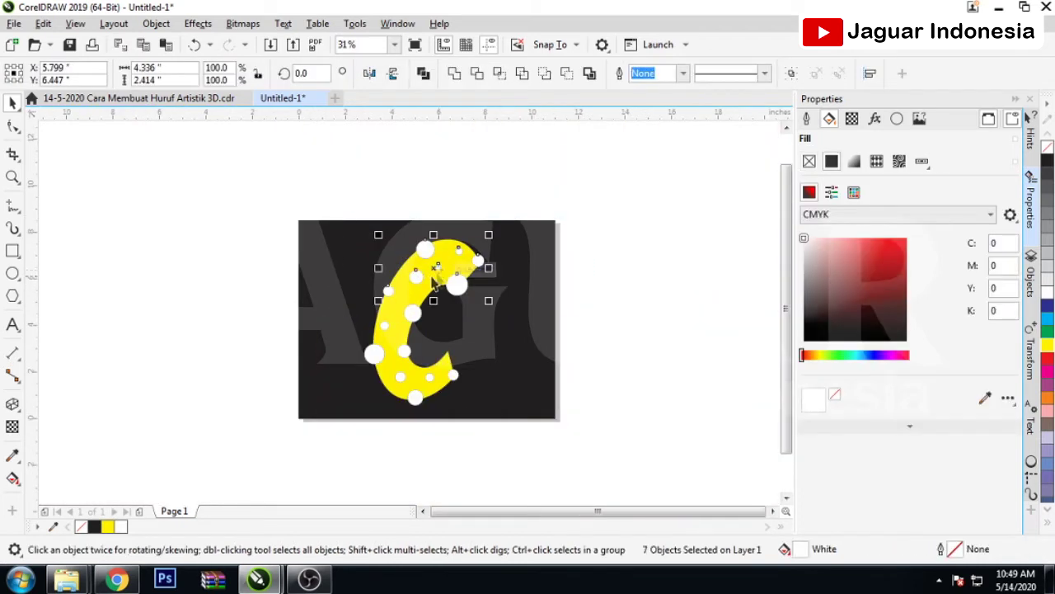
drag(436, 271, 514, 311)
key(Escape)
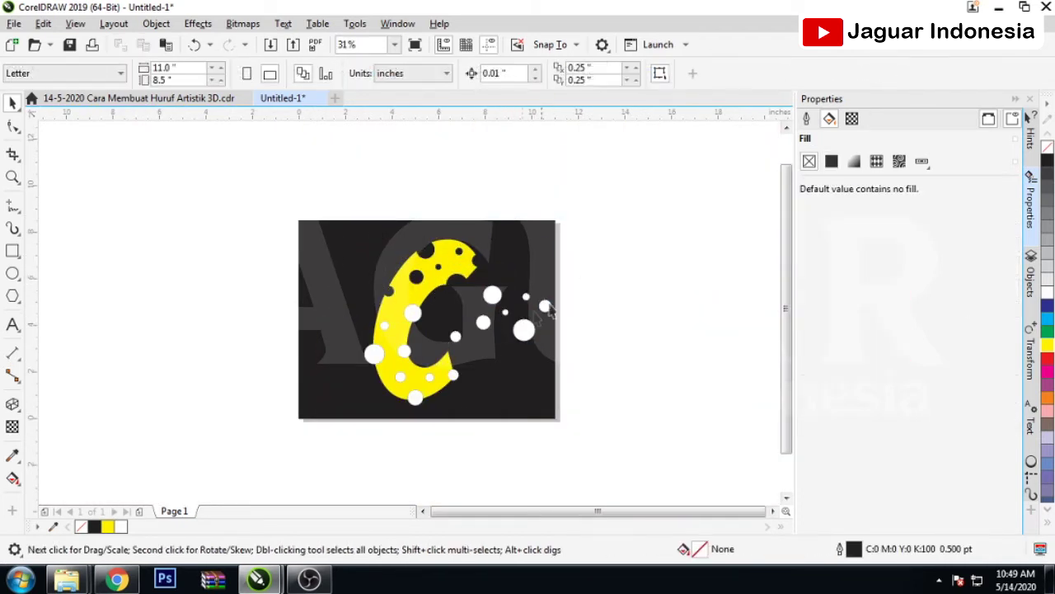
Move the remaining leftover circles off the C and delete all of them
scroll(436, 356, up, 1)
scroll(437, 357, up, 1)
scroll(516, 332, down, 1)
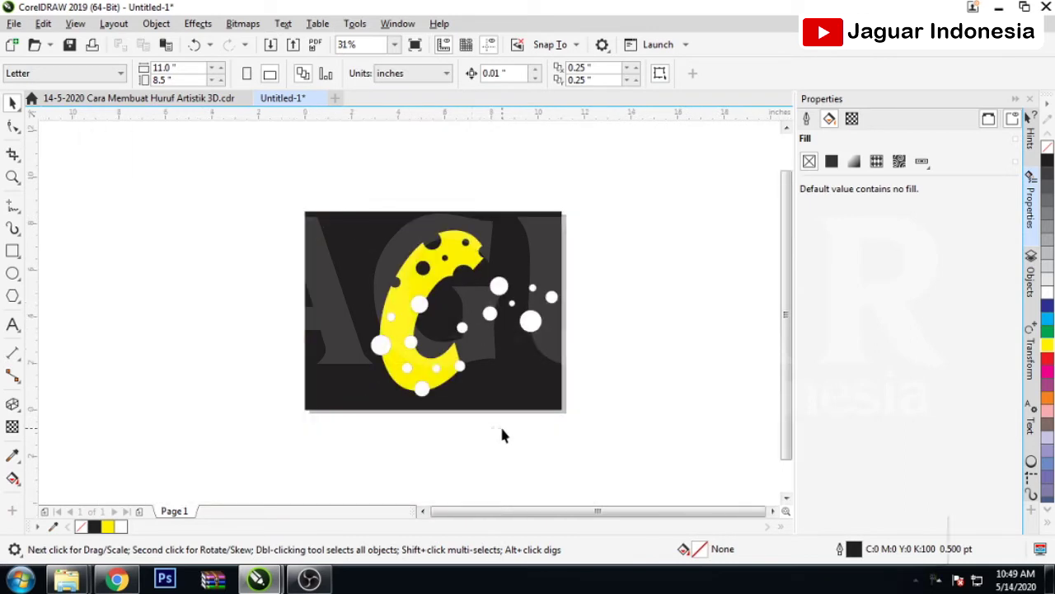
drag(503, 435, 342, 293)
drag(417, 346, 527, 329)
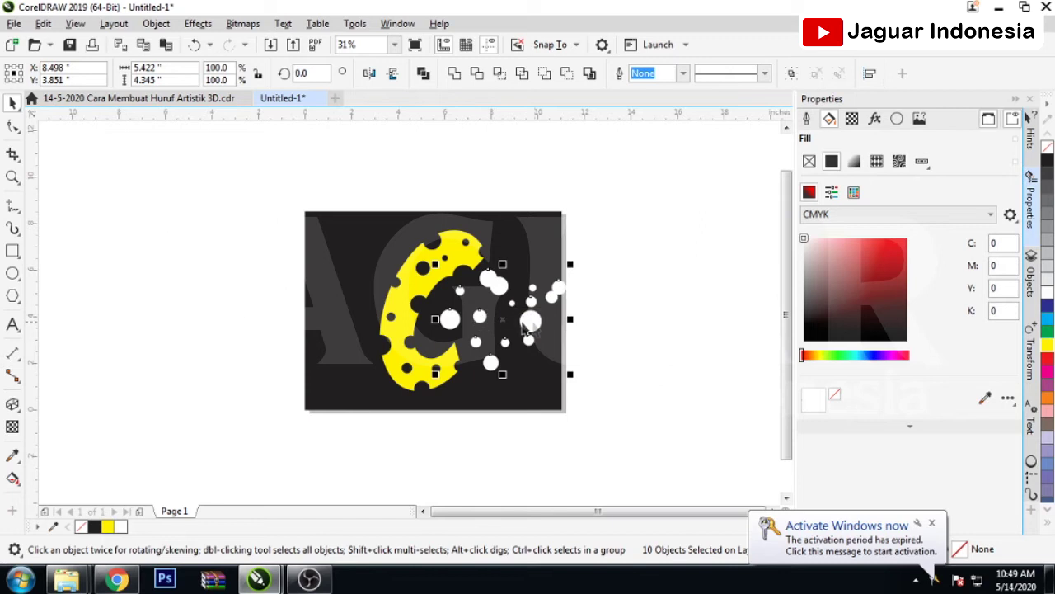
mouse_move(570, 374)
mouse_down()
mouse_move(494, 317)
mouse_move(502, 354)
mouse_up()
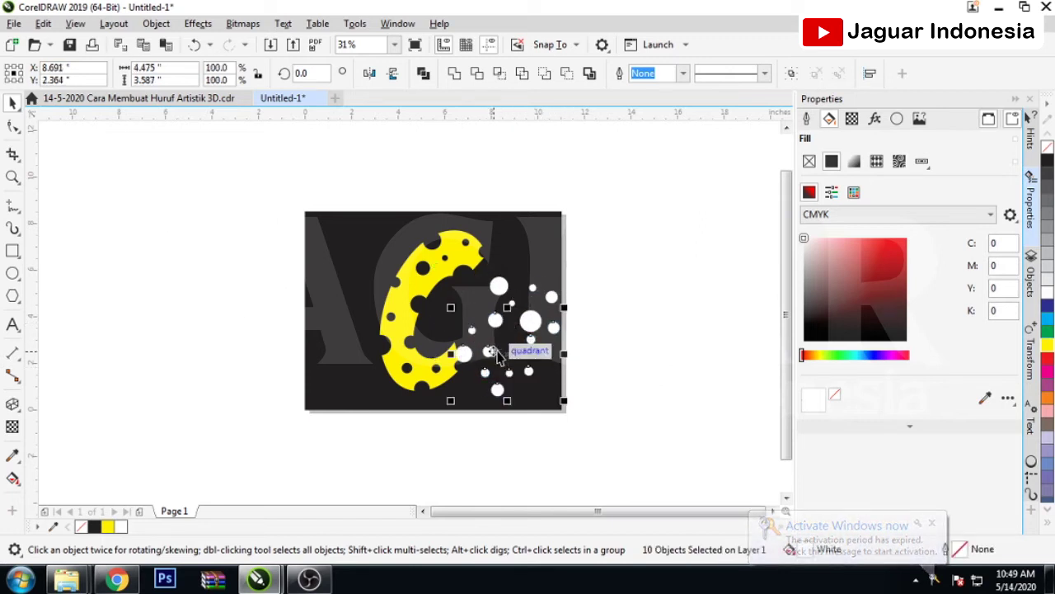
key(Delete)
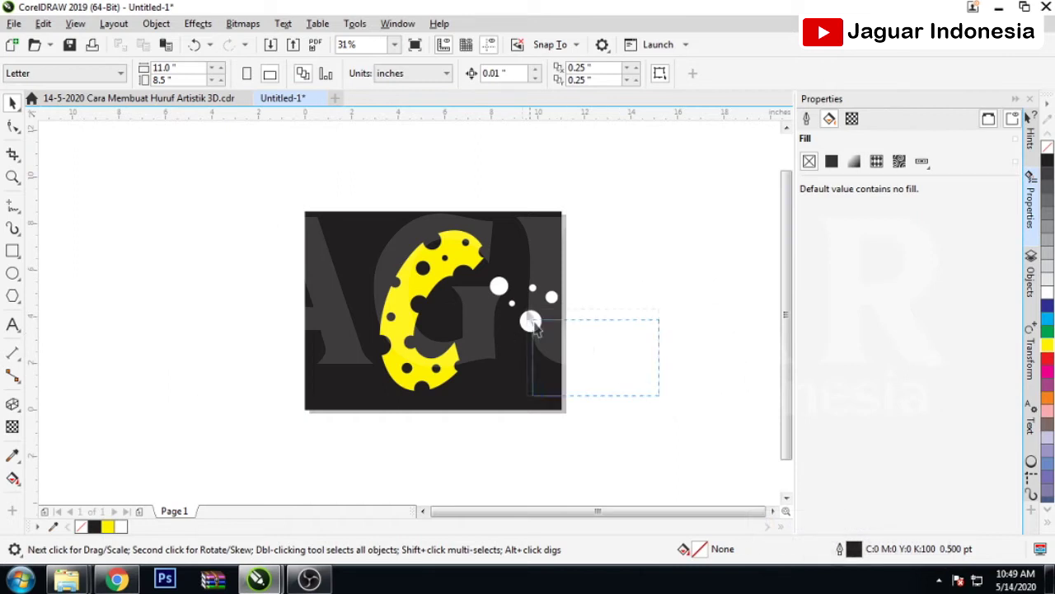
drag(535, 328, 486, 272)
key(Delete)
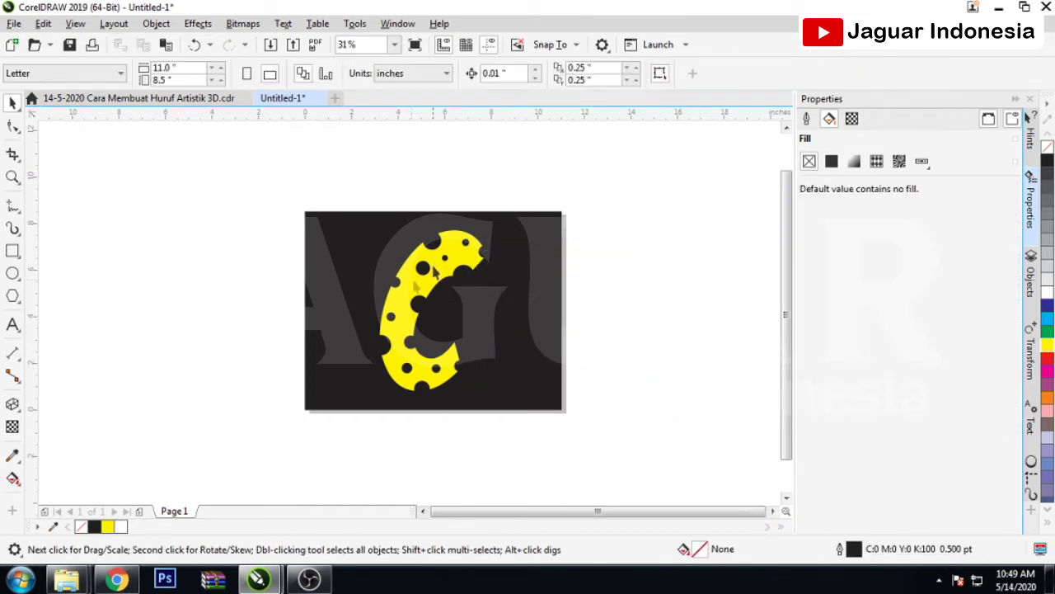
scroll(444, 270, up, 2)
Extrude the holed C leftward to depth 20 with the vanishing point locked to the object
click(443, 269)
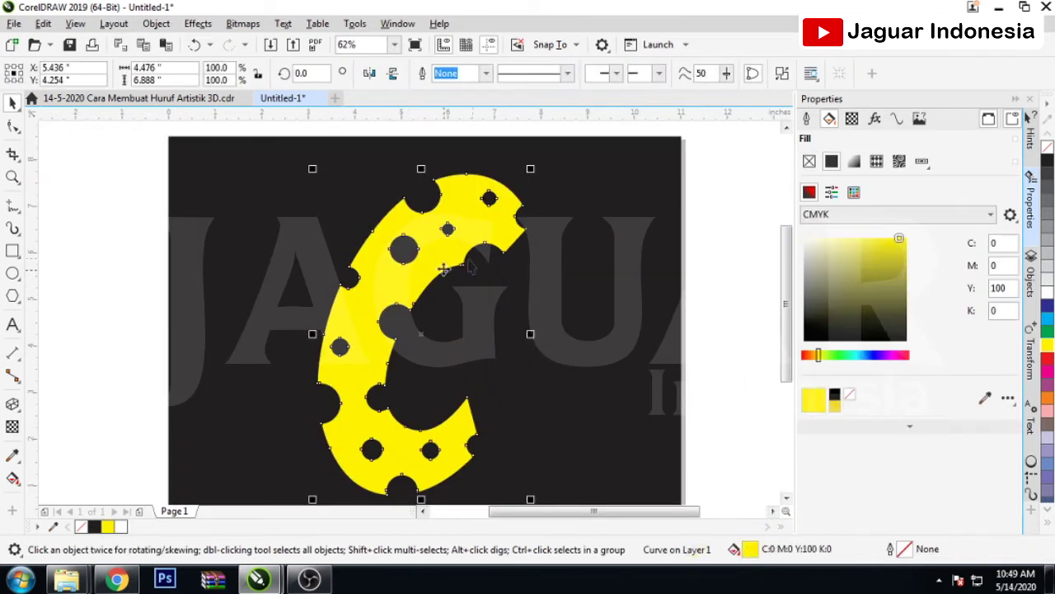
click(12, 404)
drag(407, 297, 357, 300)
drag(259, 329, 256, 333)
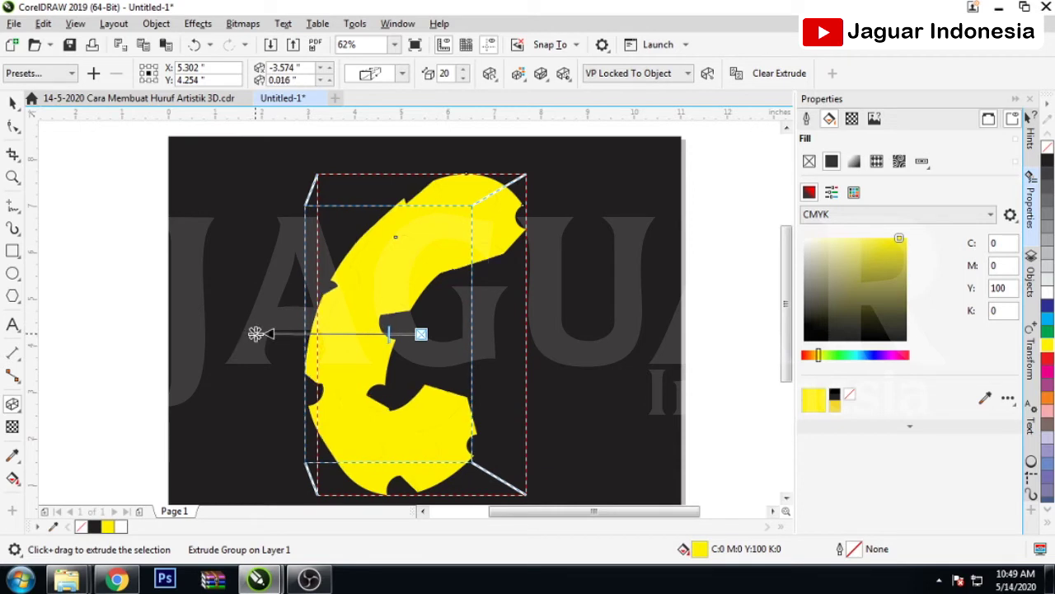
click(13, 101)
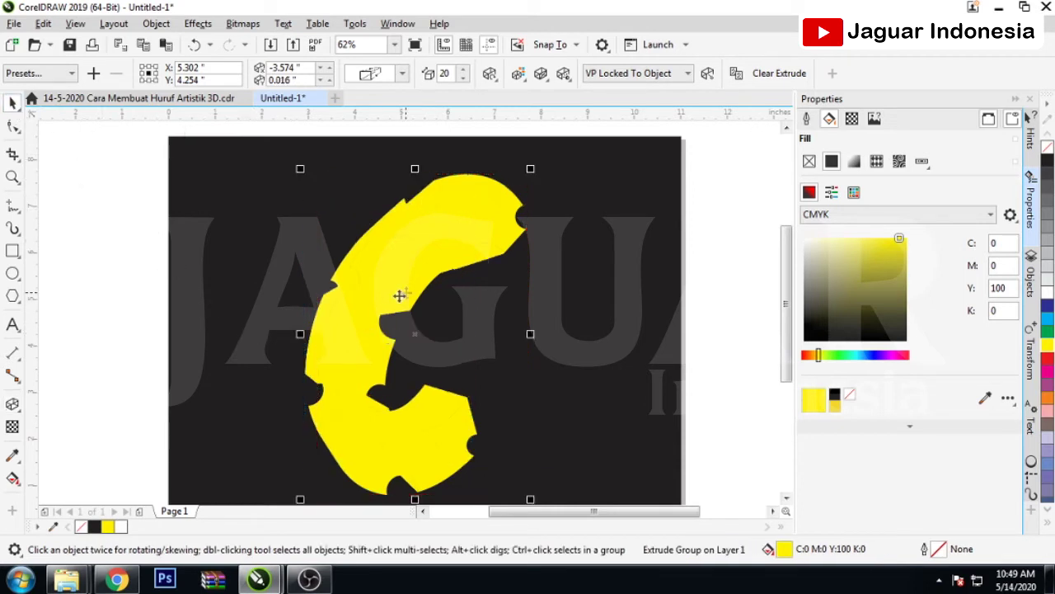
click(341, 283)
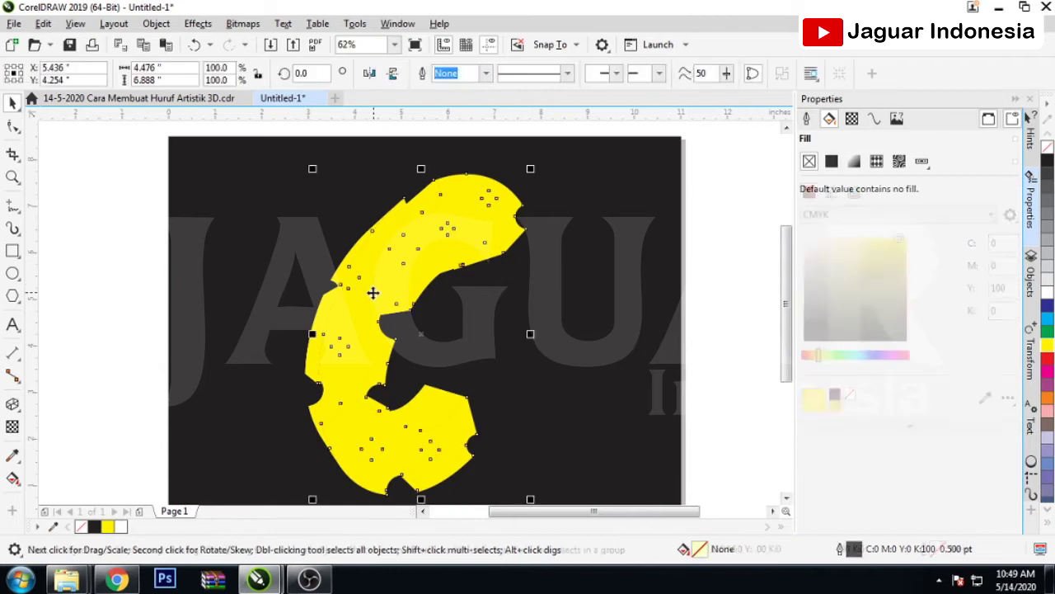
click(318, 317)
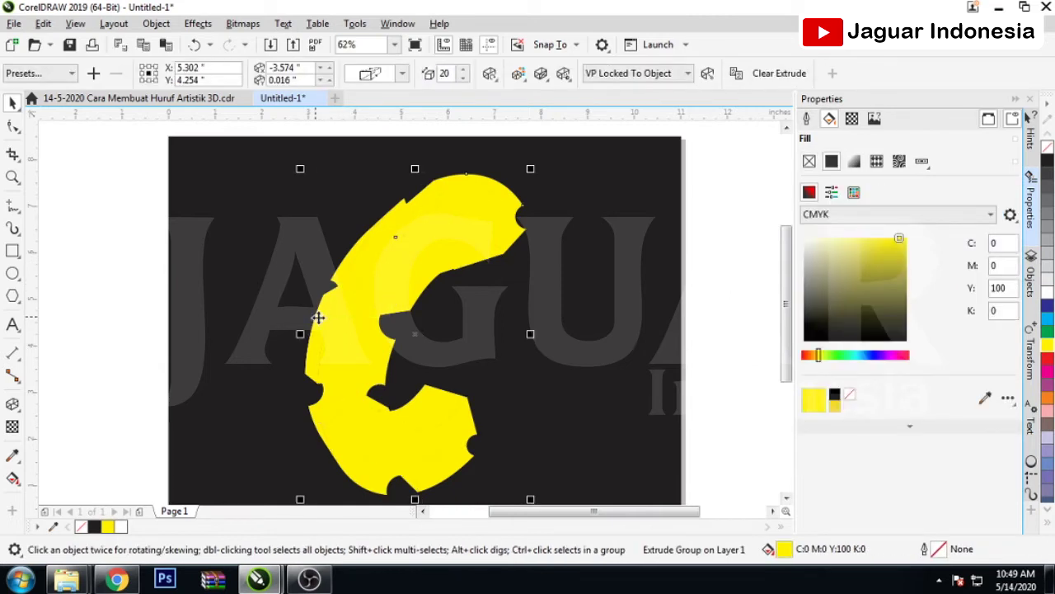
Break the extruded C apart into separate pieces
right_click(318, 318)
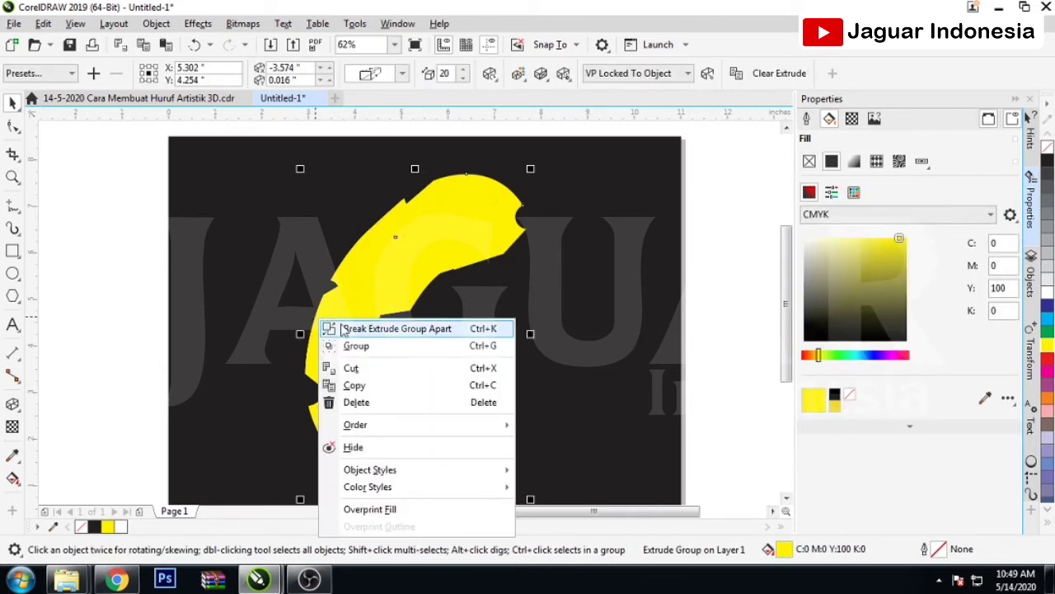
click(388, 328)
scroll(372, 294, up, 2)
scroll(360, 370, up, 2)
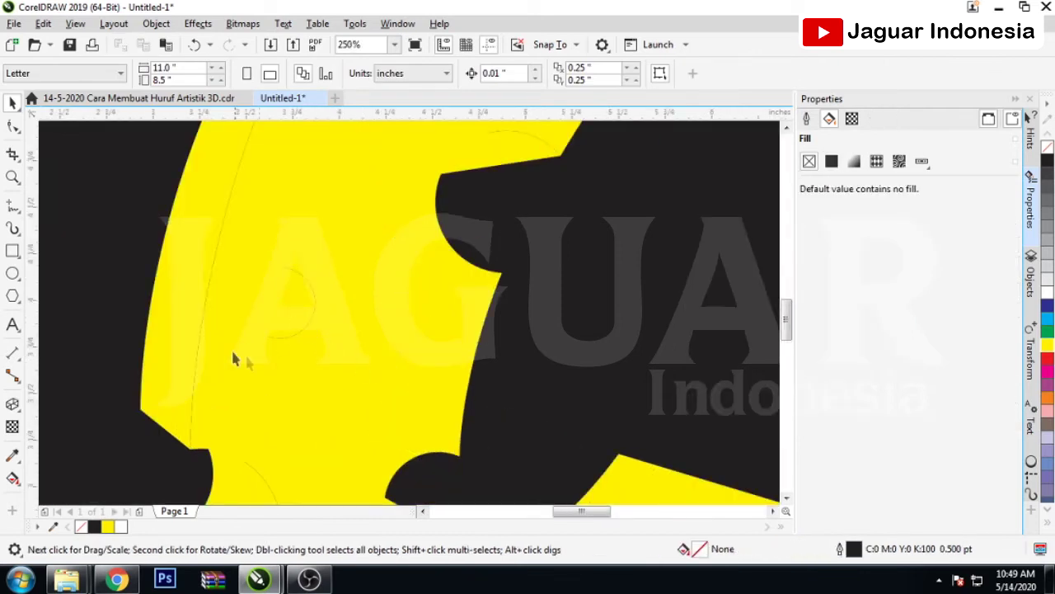
scroll(372, 294, down, 2)
scroll(391, 295, down, 2)
Fill the group of holes and edge pieces with olive yellow C23 M13 Y100 K0
click(334, 303)
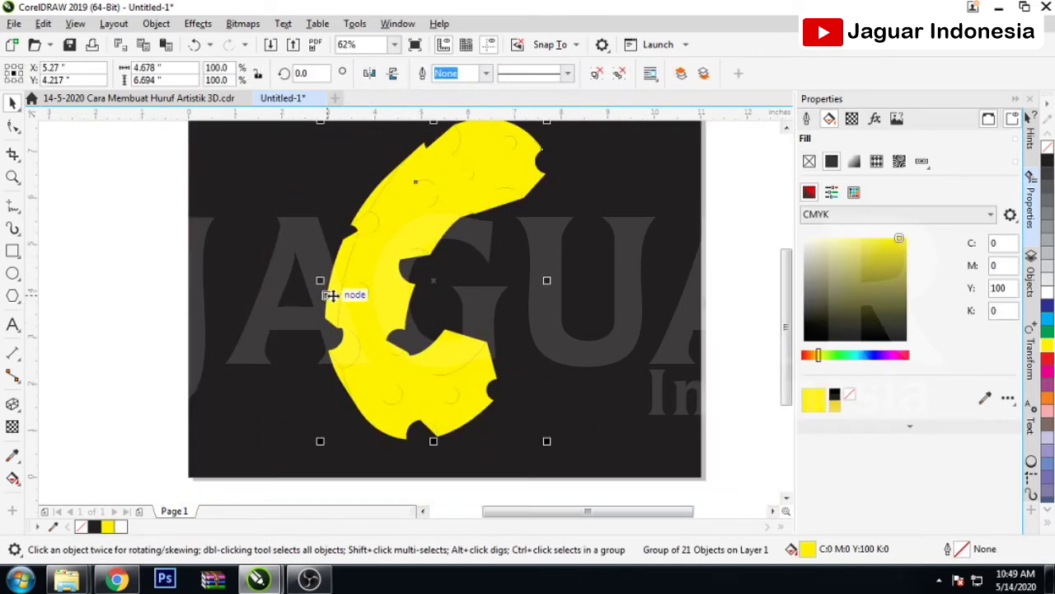
scroll(483, 252, down, 1)
scroll(366, 295, up, 1)
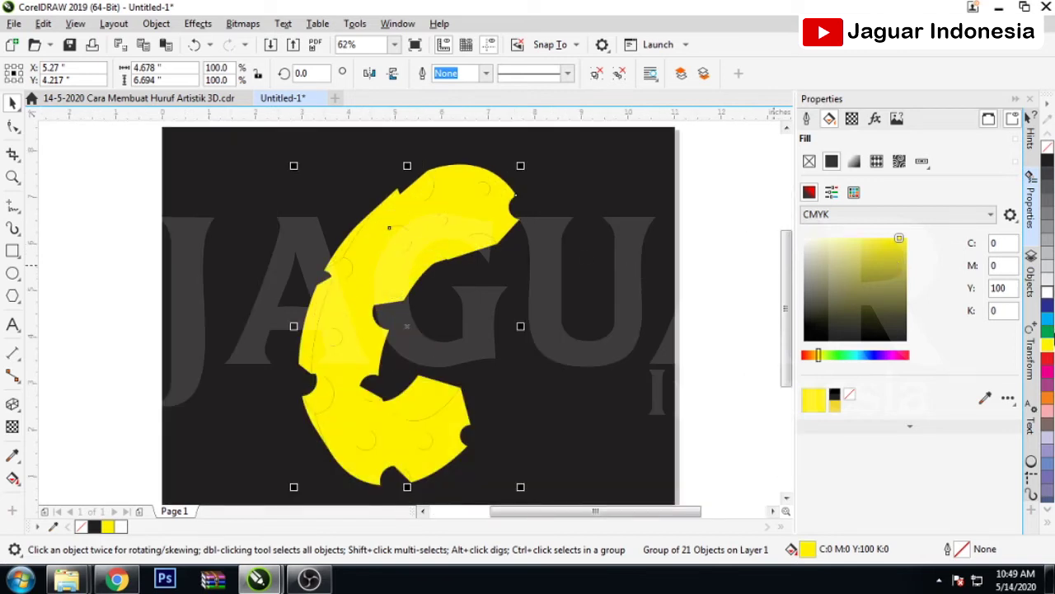
click(904, 251)
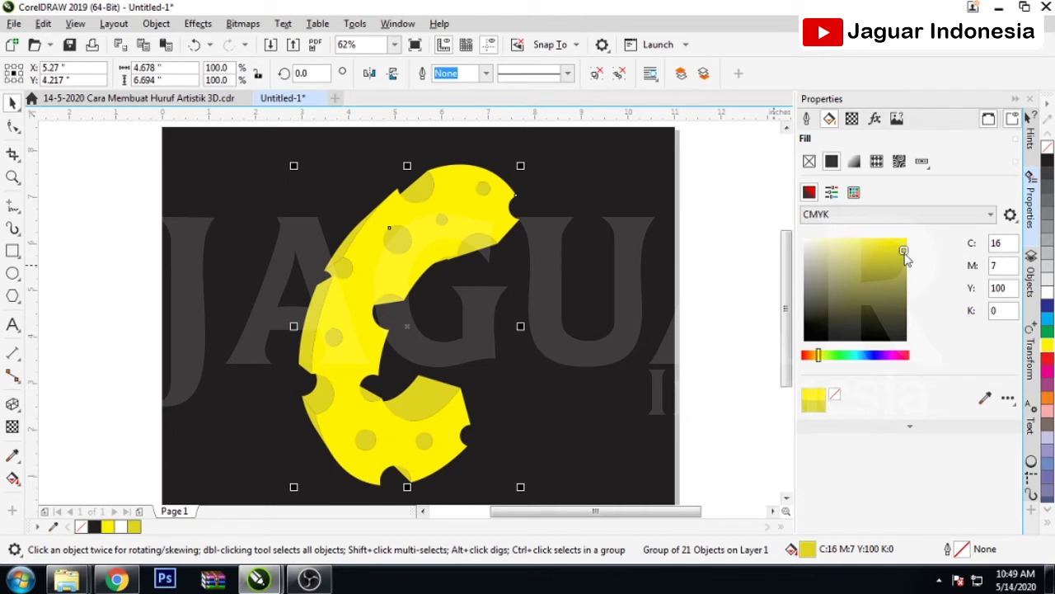
click(903, 256)
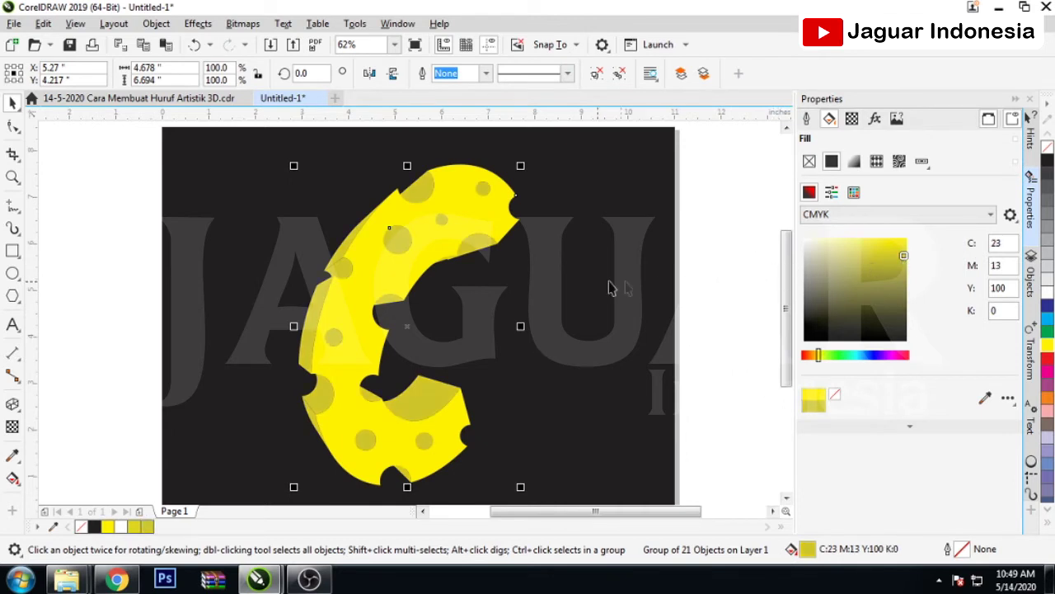
click(52, 314)
scroll(389, 242, up, 1)
scroll(388, 242, up, 1)
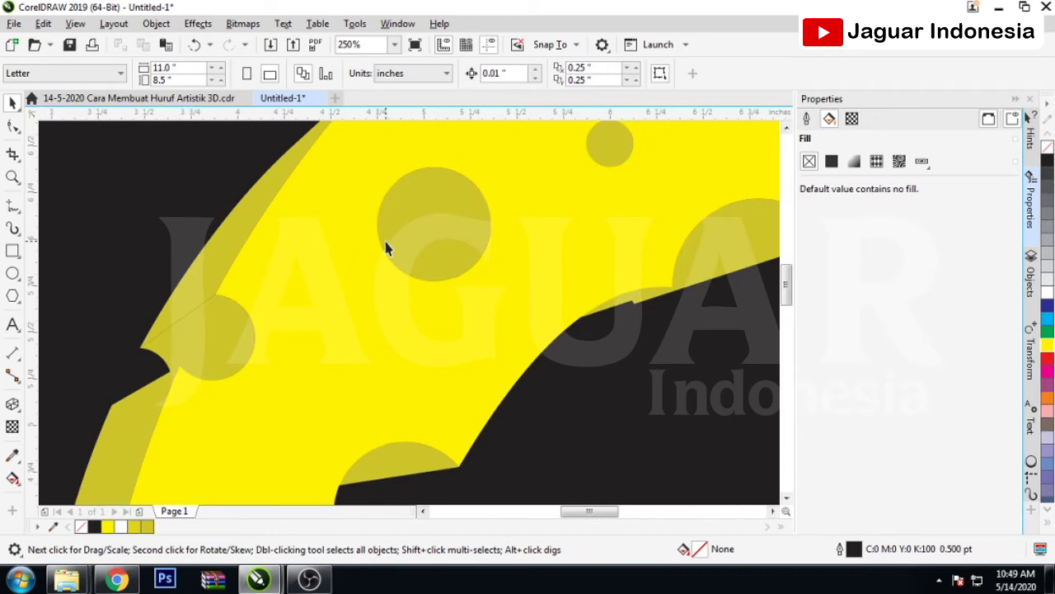
scroll(388, 250, down, 2)
scroll(421, 400, up, 1)
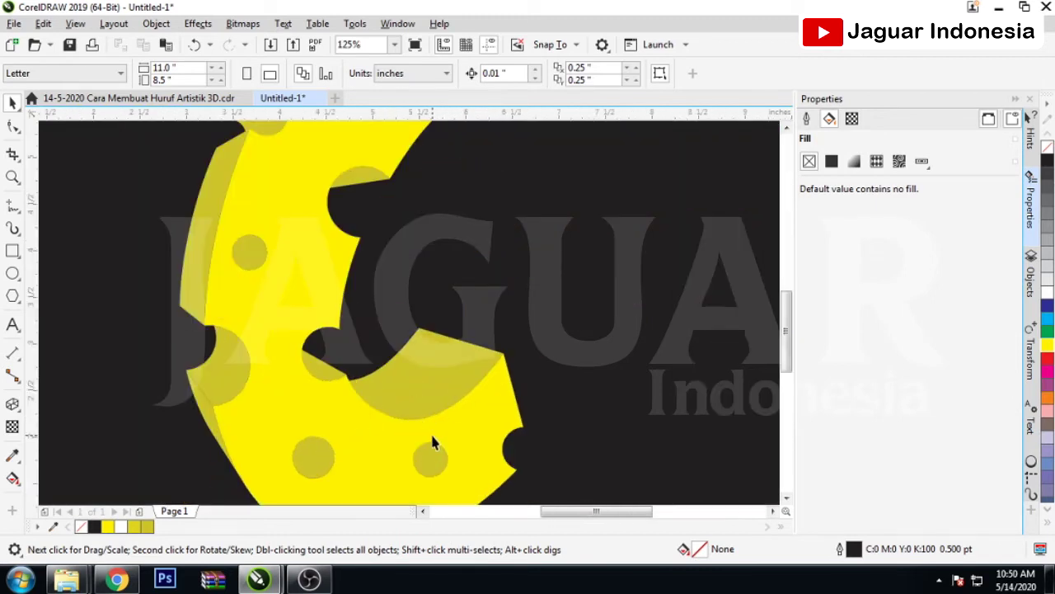
scroll(431, 435, down, 1)
scroll(429, 221, up, 1)
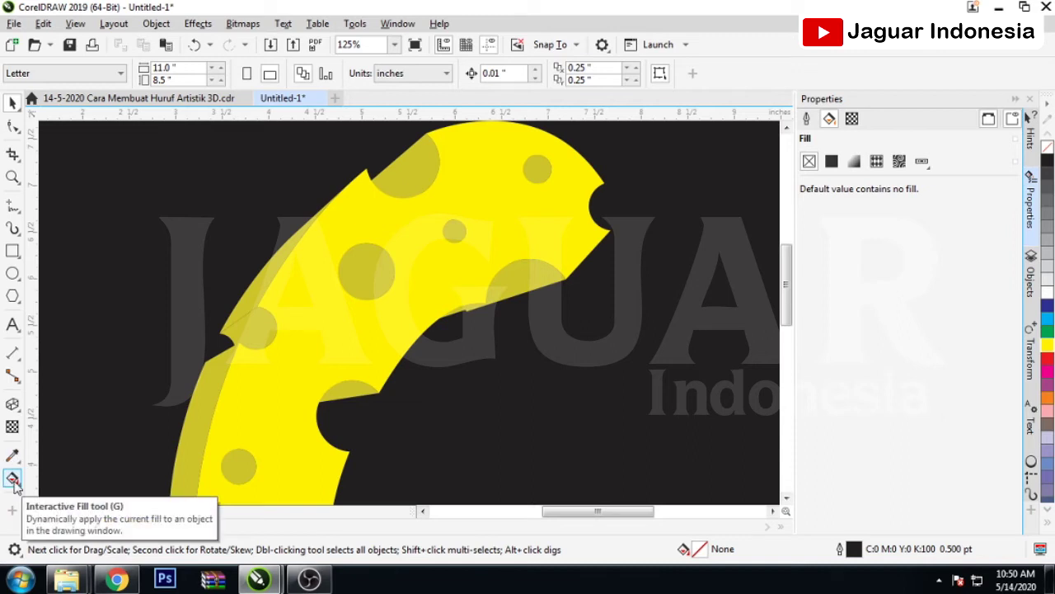
Ungroup the olive-yellow group into 21 separate objects and select the black background
click(190, 406)
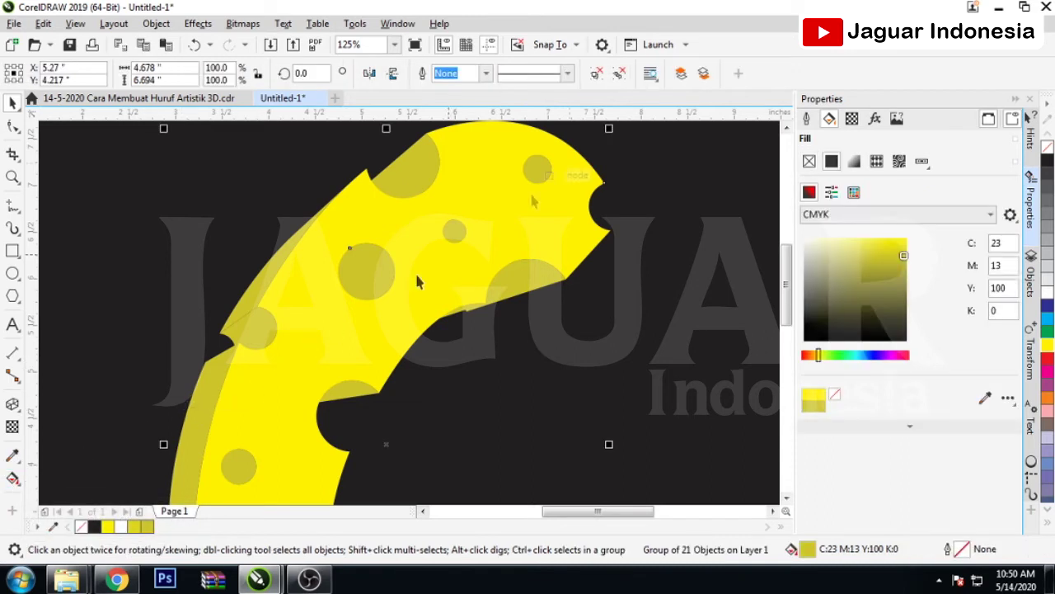
click(604, 72)
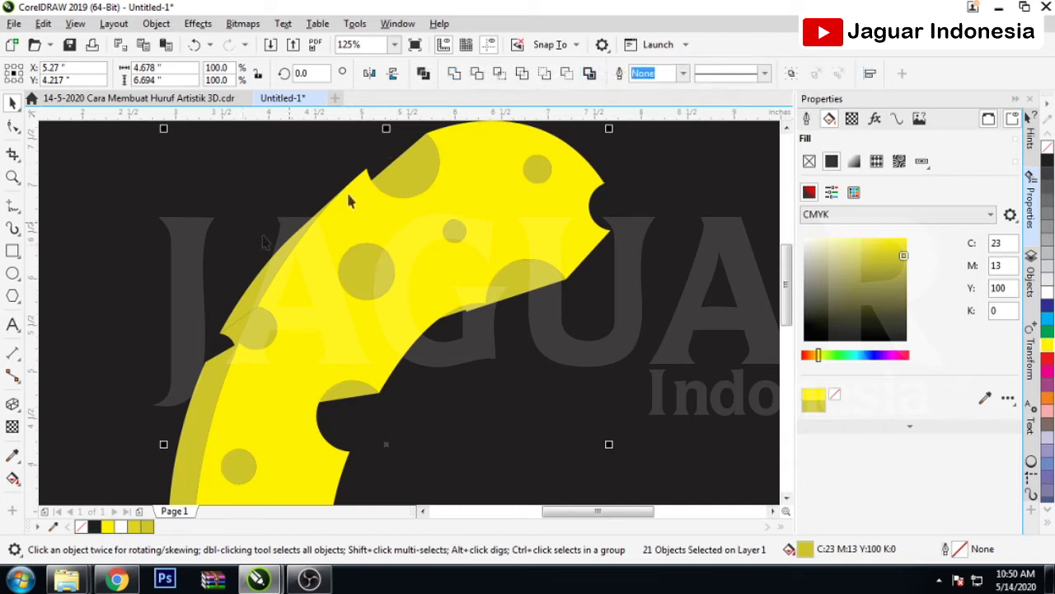
click(117, 328)
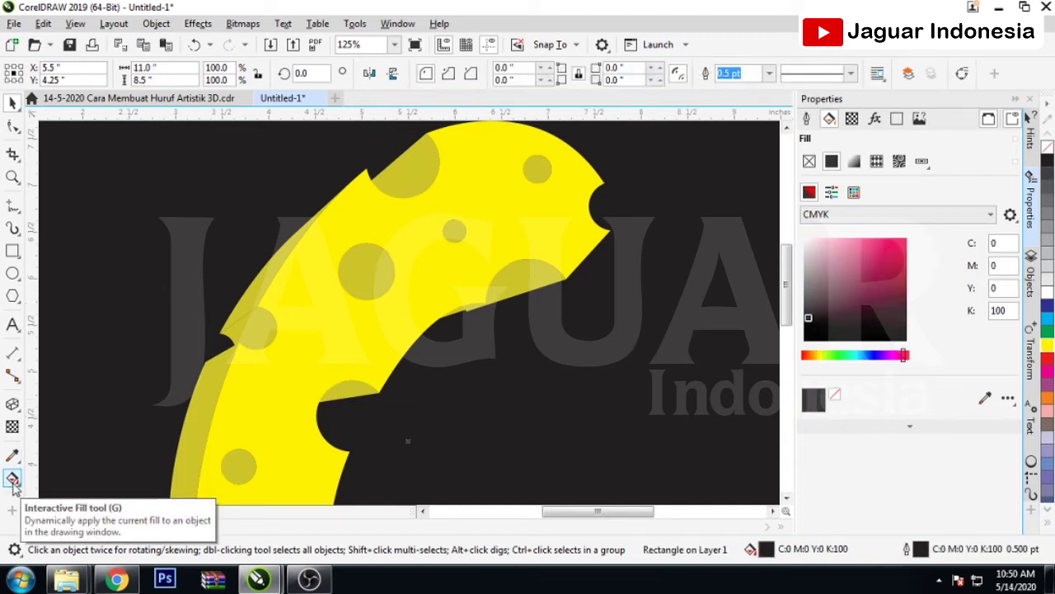
Lay a linear fountain fill across the top-edge hole circle, undoing a stray background gradient
click(12, 481)
scroll(445, 148, up, 2)
scroll(441, 142, up, 2)
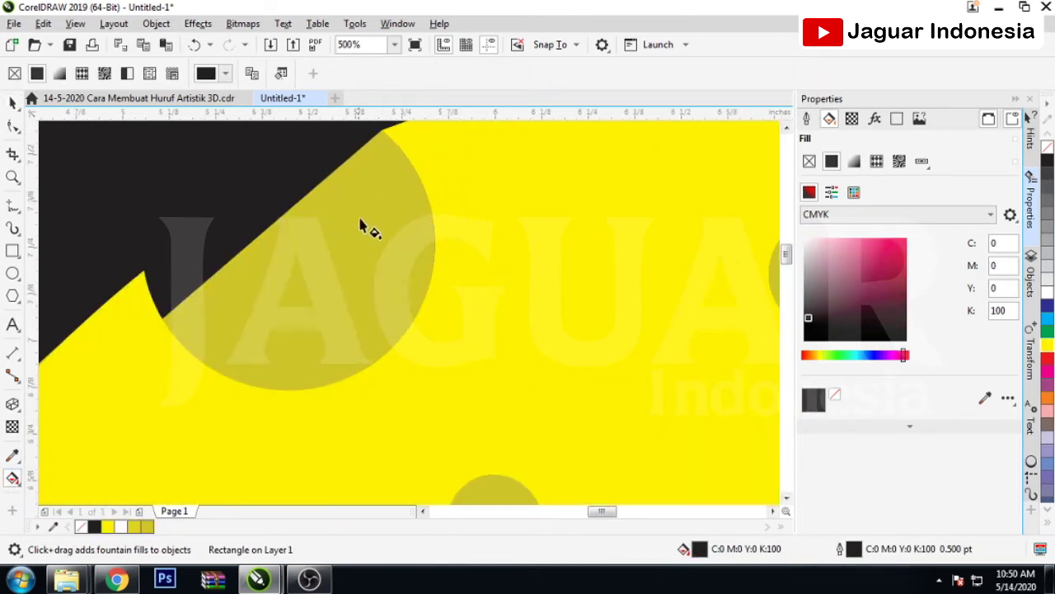
drag(357, 289, 231, 291)
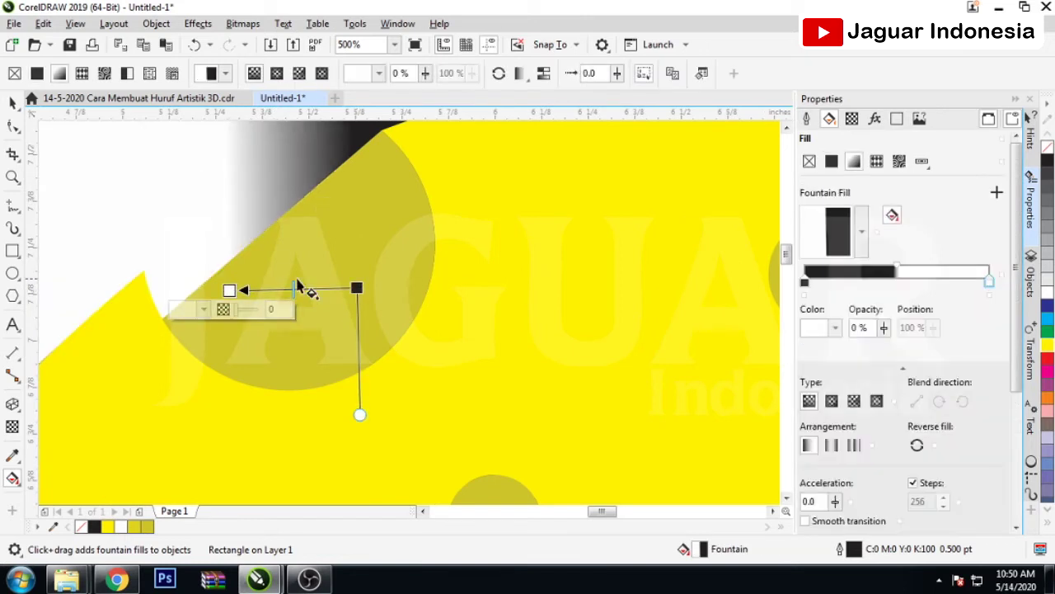
click(195, 44)
click(356, 249)
drag(387, 295, 227, 307)
scroll(391, 255, down, 2)
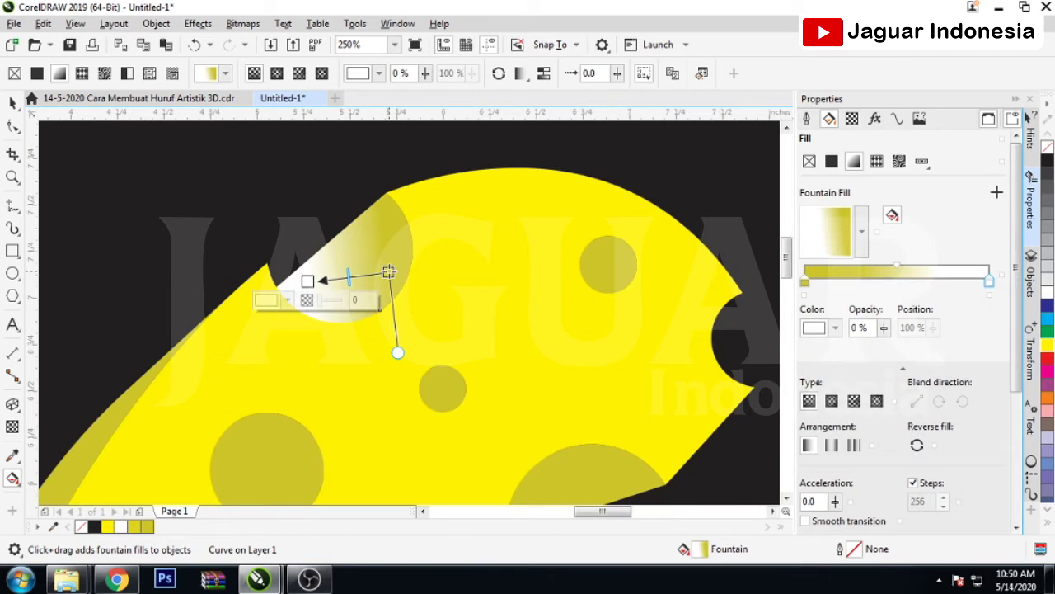
drag(389, 272, 405, 281)
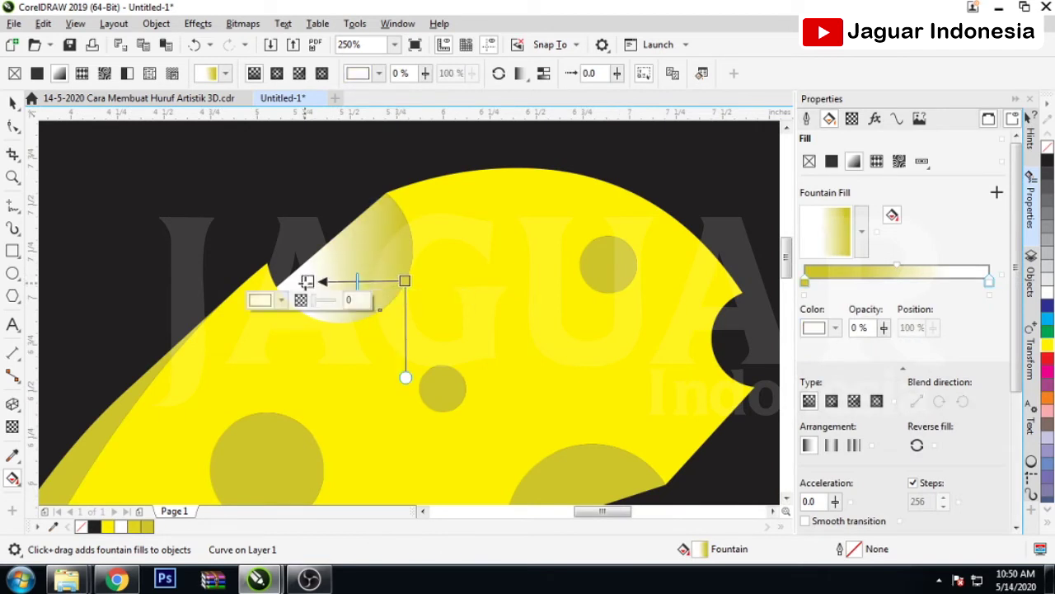
Set the hole gradient's start node to dark olive C47 M36 Y100 K11
click(282, 300)
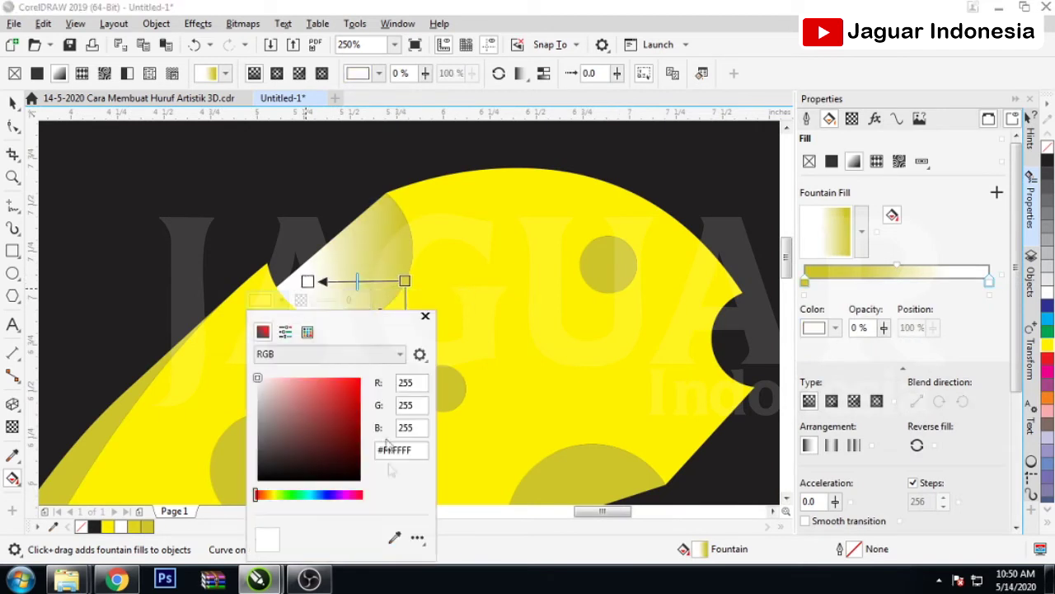
click(395, 539)
click(388, 257)
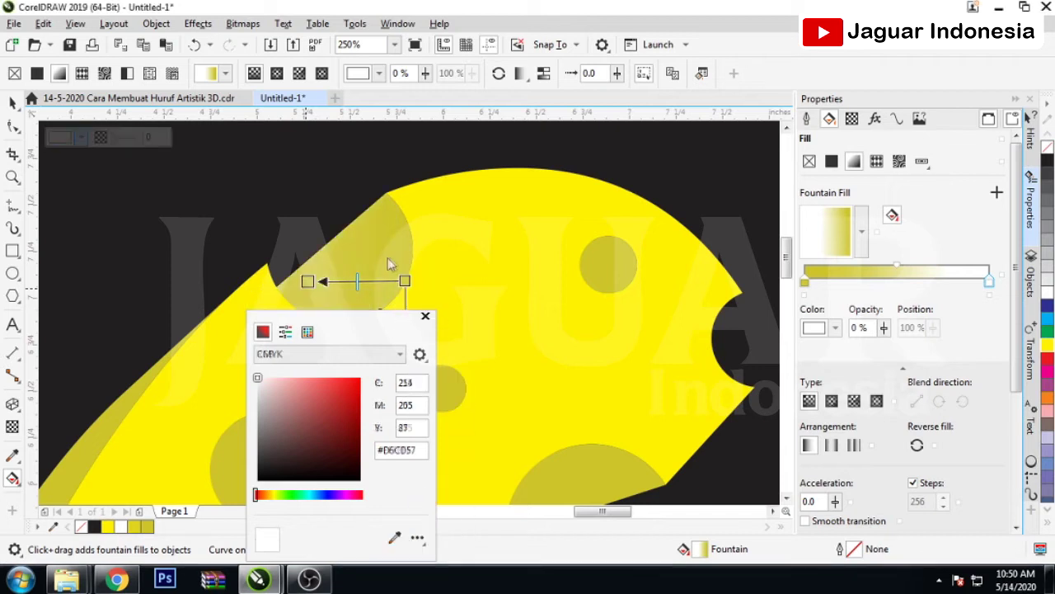
click(347, 415)
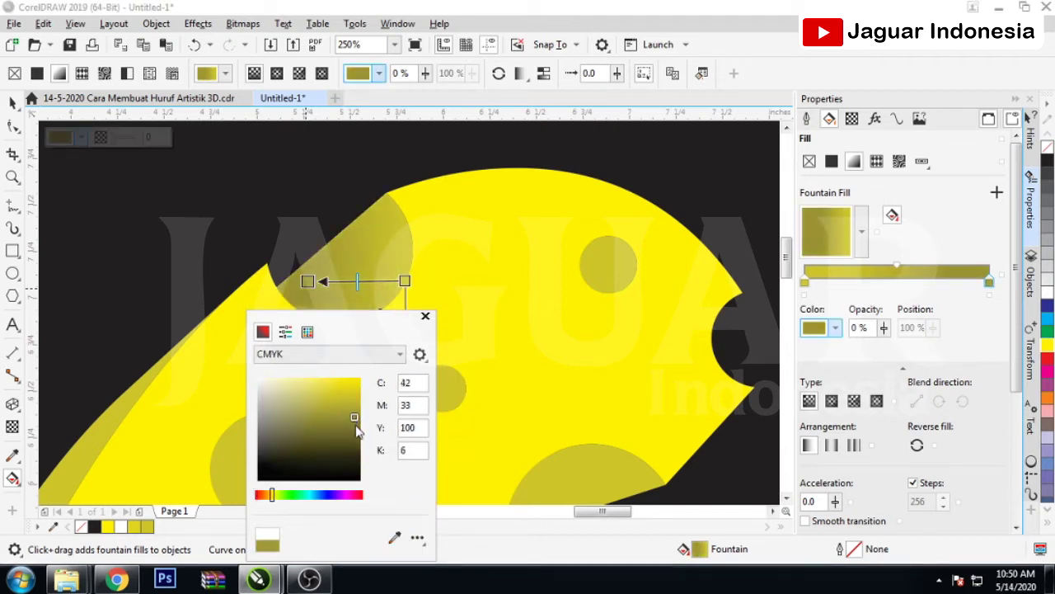
mouse_move(356, 427)
mouse_down()
mouse_move(349, 412)
mouse_move(349, 423)
mouse_up()
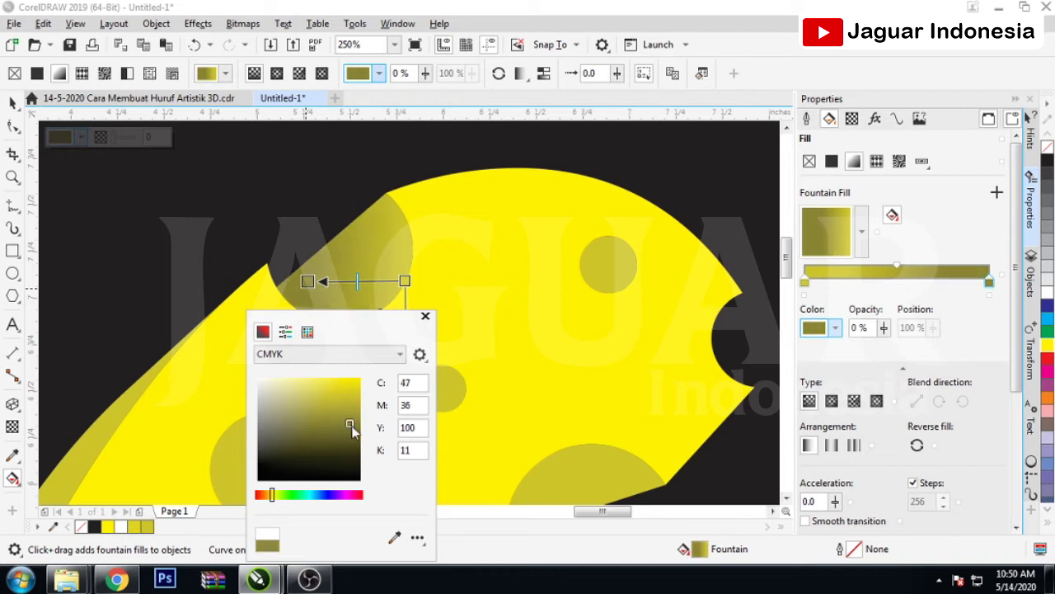
click(420, 254)
Try a fountain fill on the main yellow C body
click(415, 196)
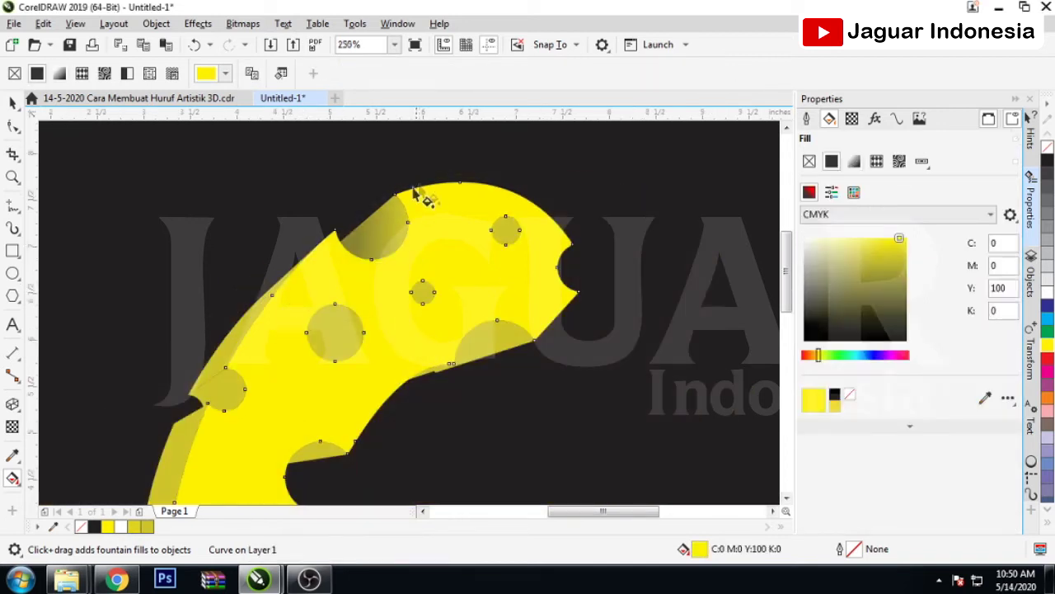
scroll(368, 243, up, 2)
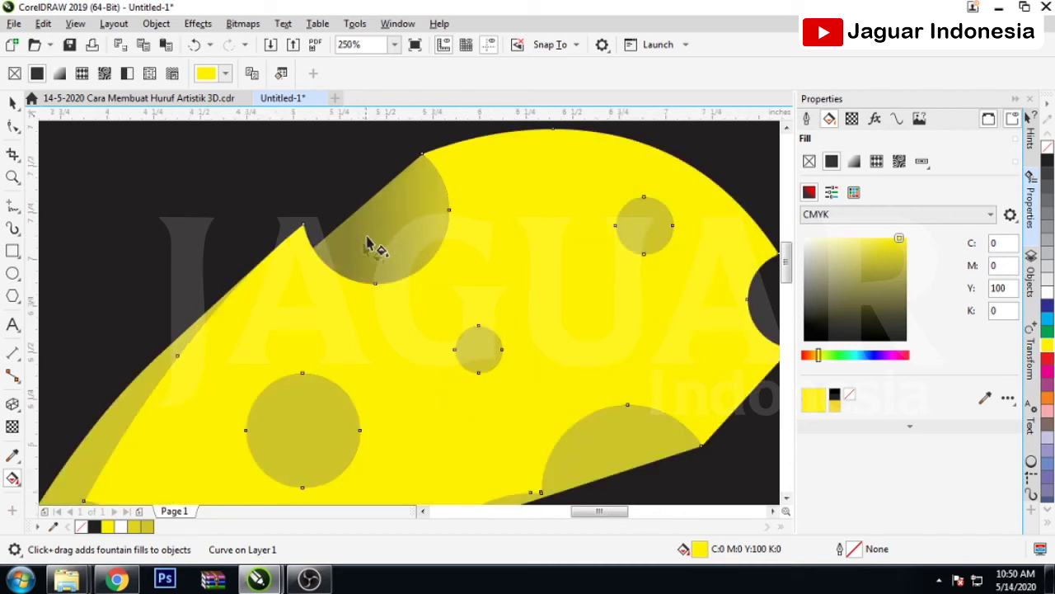
scroll(388, 266, down, 2)
scroll(273, 358, up, 2)
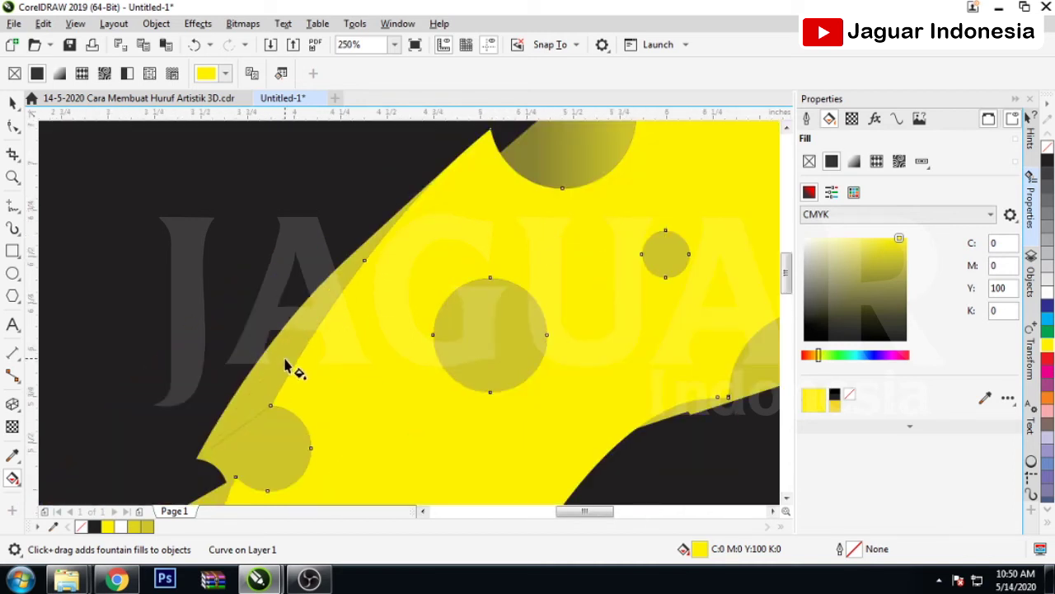
drag(264, 352, 277, 380)
scroll(280, 363, up, 2)
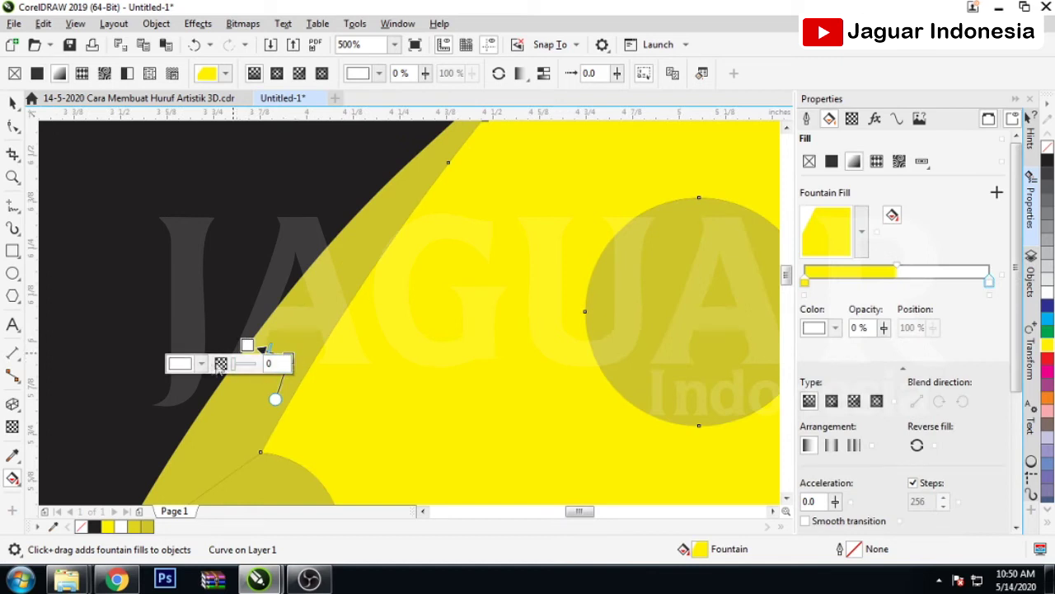
Lay a fountain fill across the olive left edge strip and reposition its start
click(342, 279)
drag(276, 335, 298, 377)
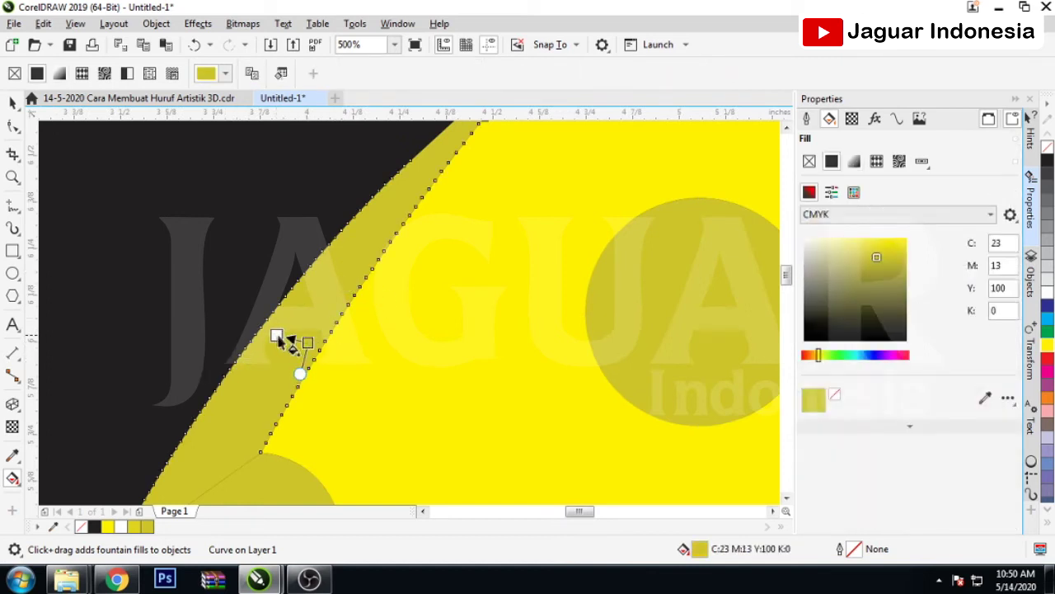
scroll(396, 306, down, 1)
scroll(371, 299, down, 2)
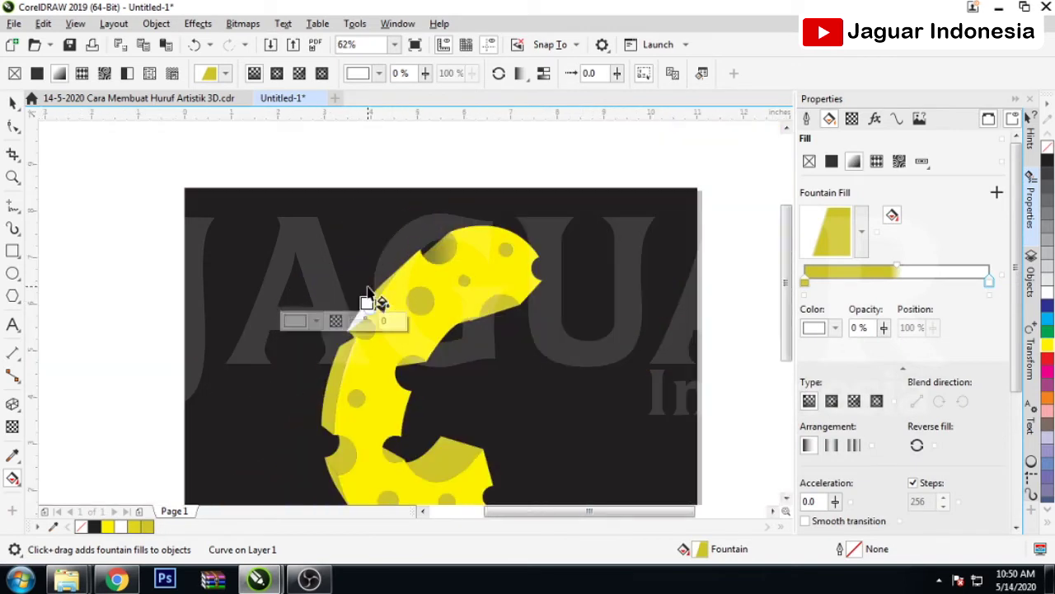
scroll(369, 301, up, 2)
scroll(369, 301, up, 1)
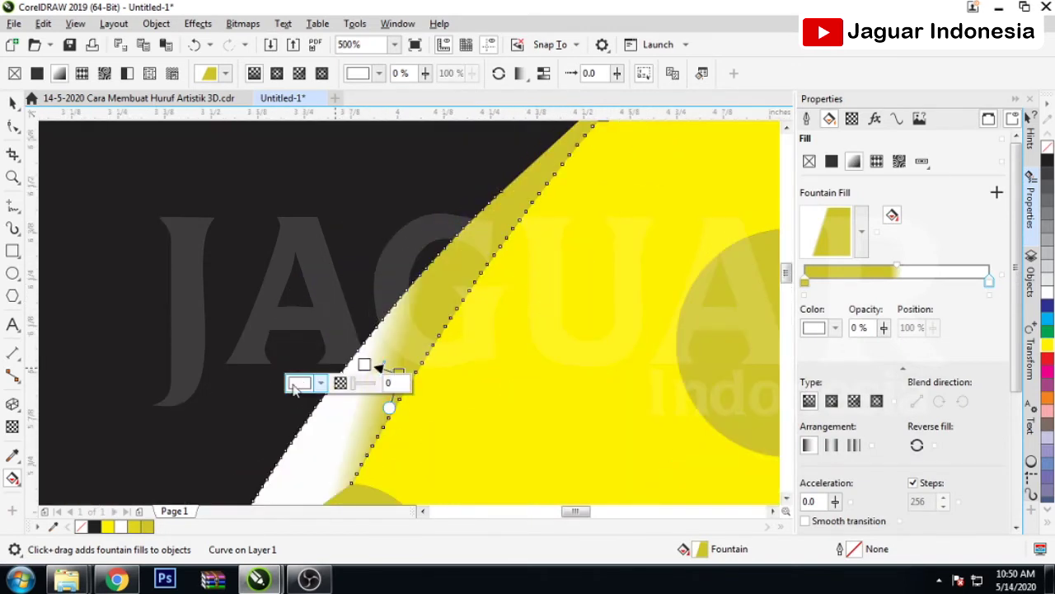
drag(366, 363, 360, 346)
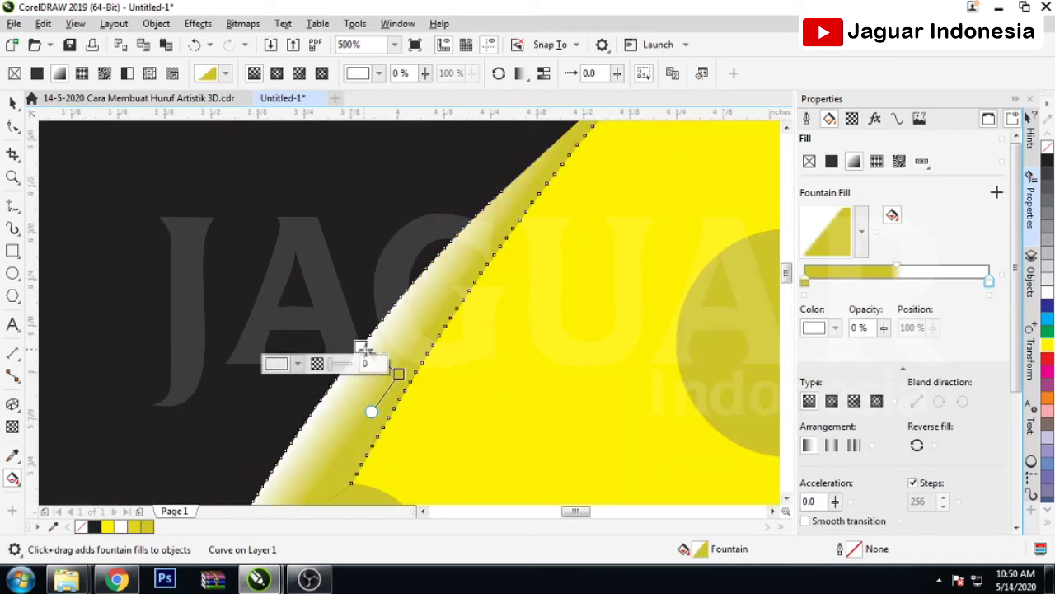
Set the strip gradient's start node to a sampled, darkened olive
click(298, 364)
click(410, 330)
click(463, 293)
click(367, 205)
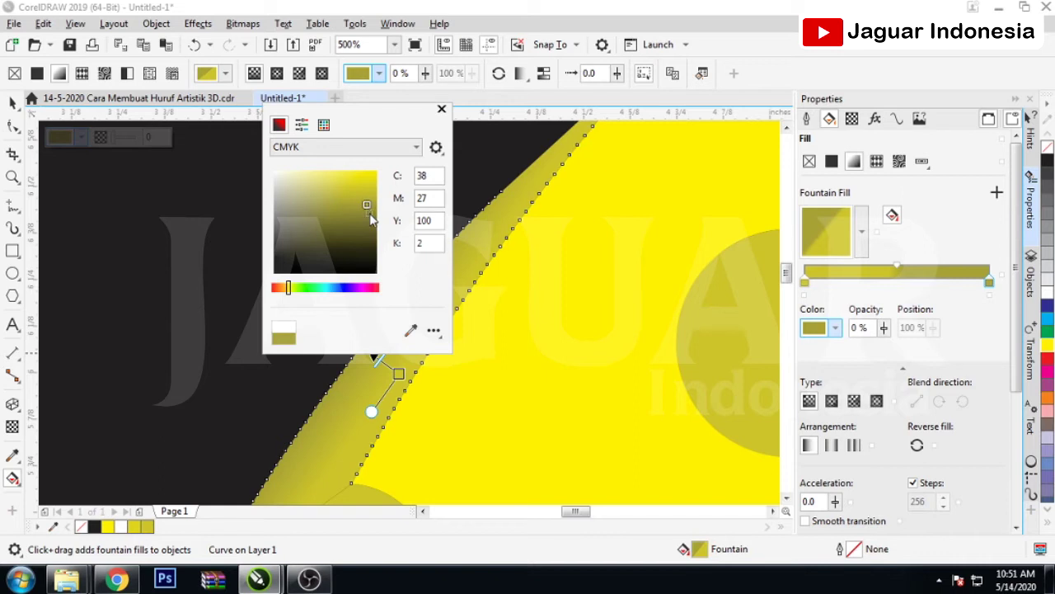
click(368, 213)
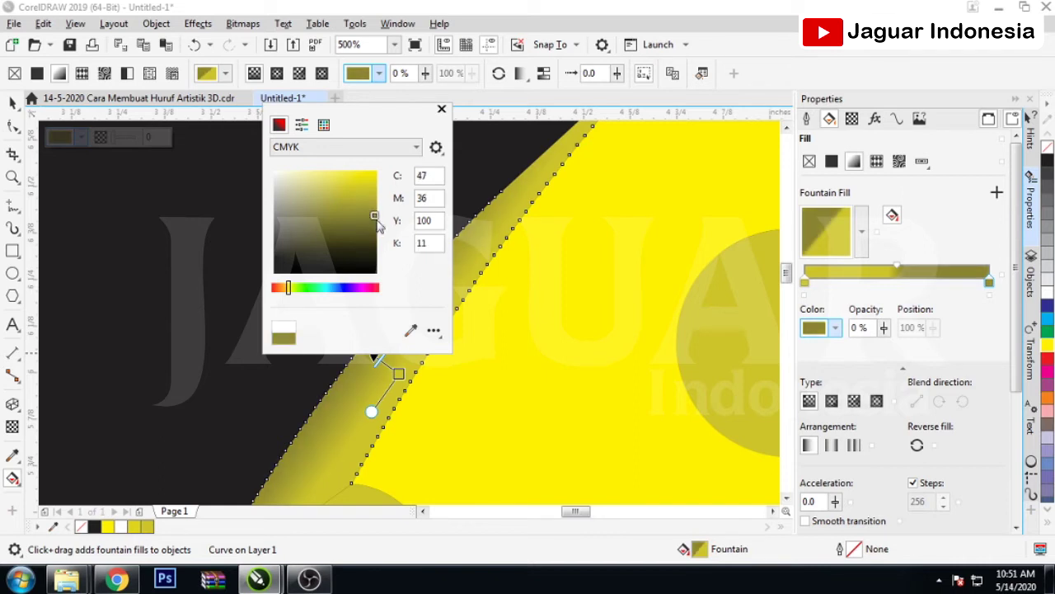
click(224, 294)
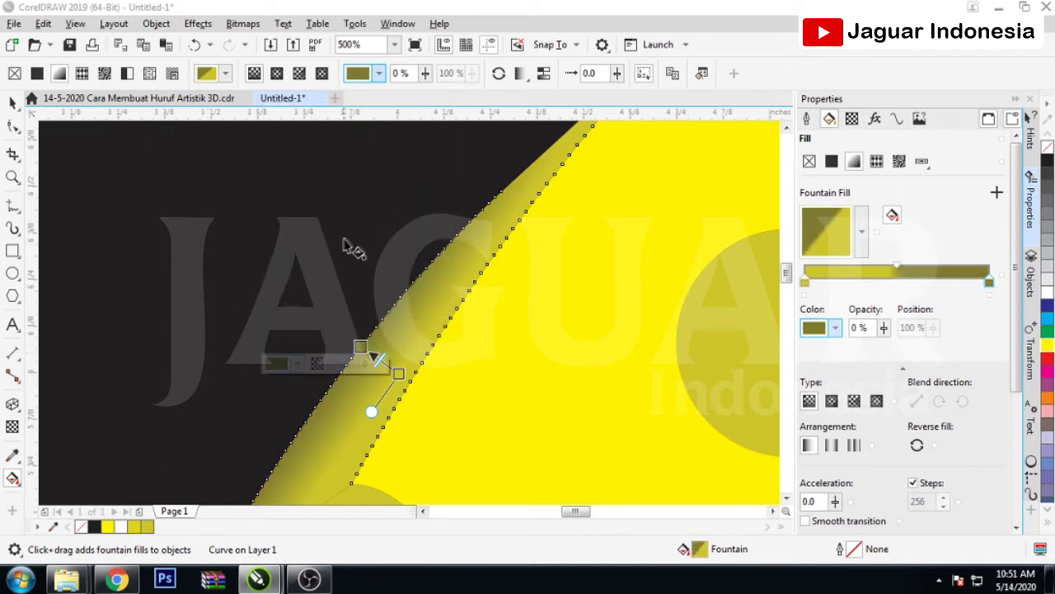
Adjust where the edge strip's gradient ends, then deselect it
click(392, 282)
scroll(392, 283, down, 1)
scroll(394, 290, down, 1)
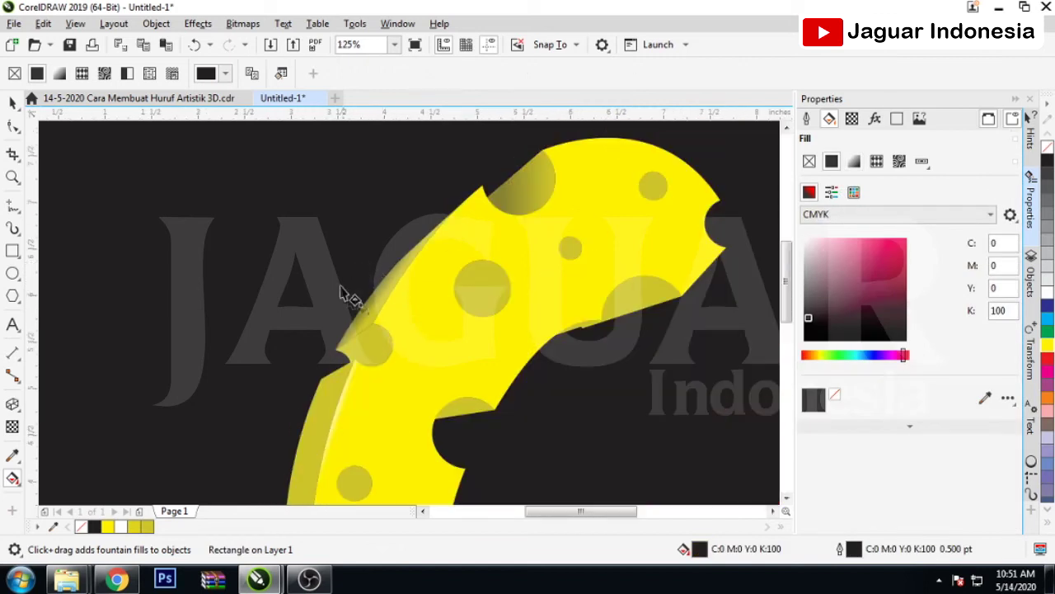
scroll(363, 291, up, 1)
click(384, 298)
scroll(385, 299, up, 1)
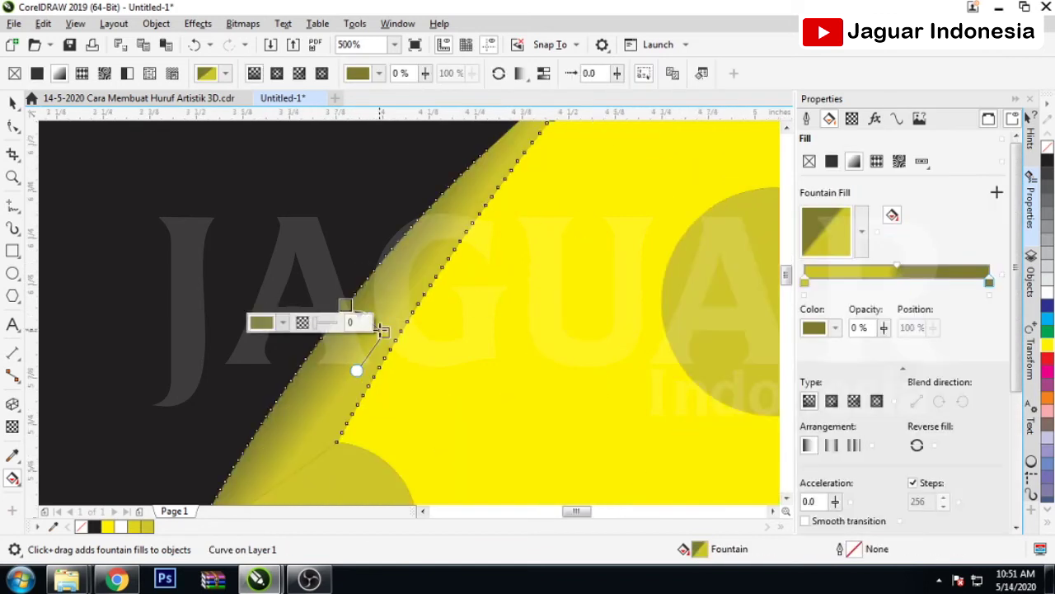
mouse_move(382, 331)
mouse_down()
mouse_move(394, 336)
mouse_move(357, 307)
mouse_move(391, 328)
mouse_up()
scroll(391, 328, up, 1)
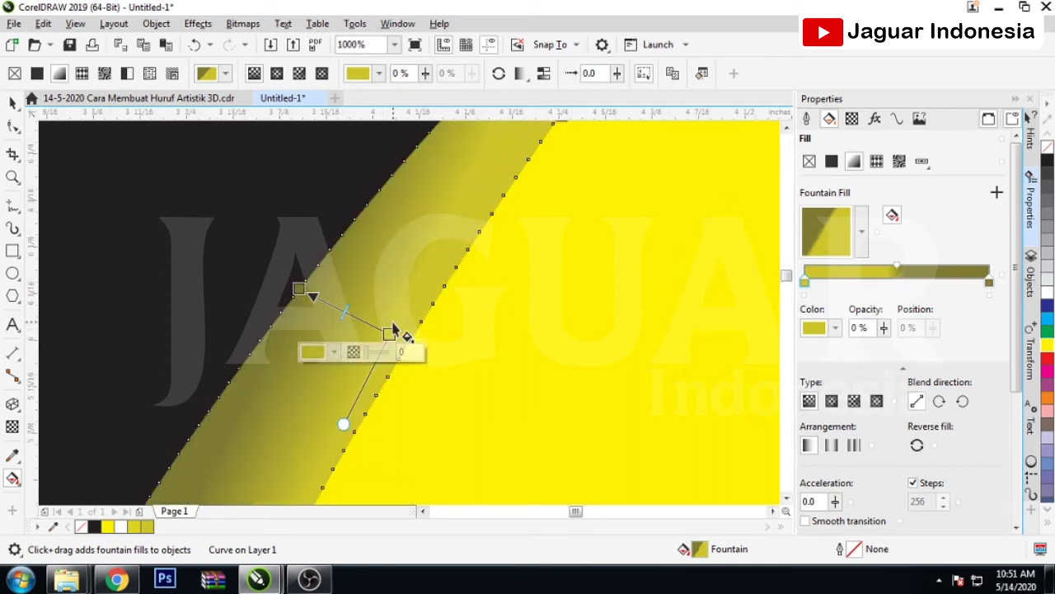
scroll(387, 330, down, 2)
scroll(384, 289, down, 1)
click(272, 323)
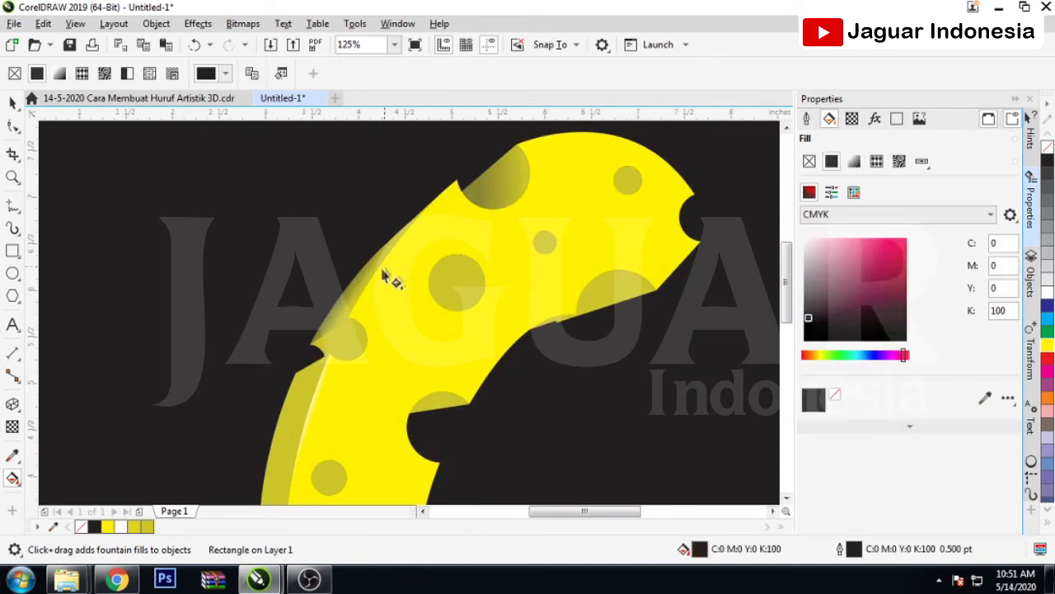
scroll(388, 262, up, 2)
scroll(386, 262, down, 1)
scroll(297, 277, down, 1)
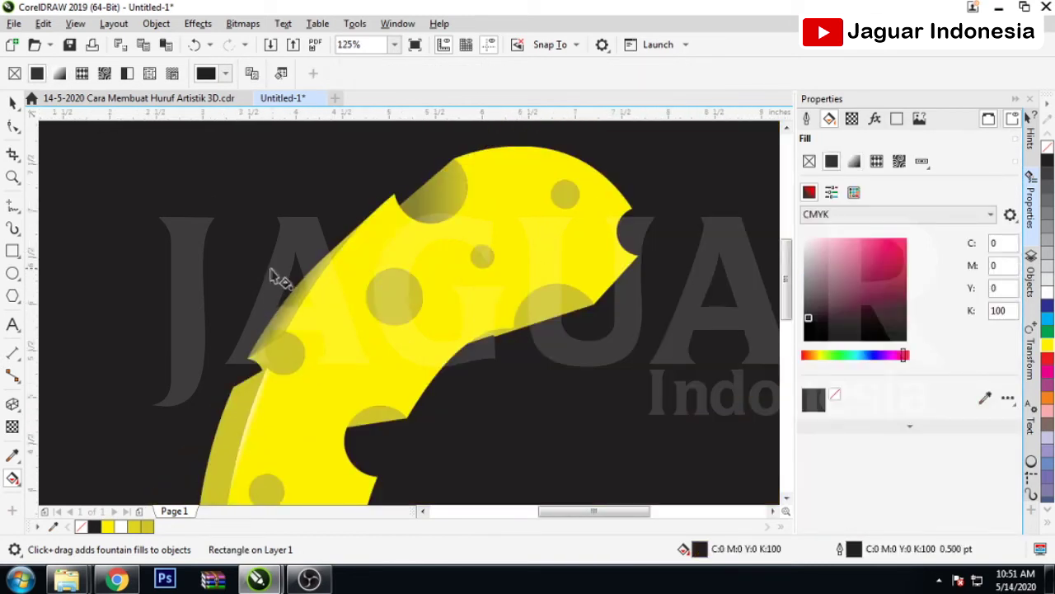
scroll(247, 299, down, 1)
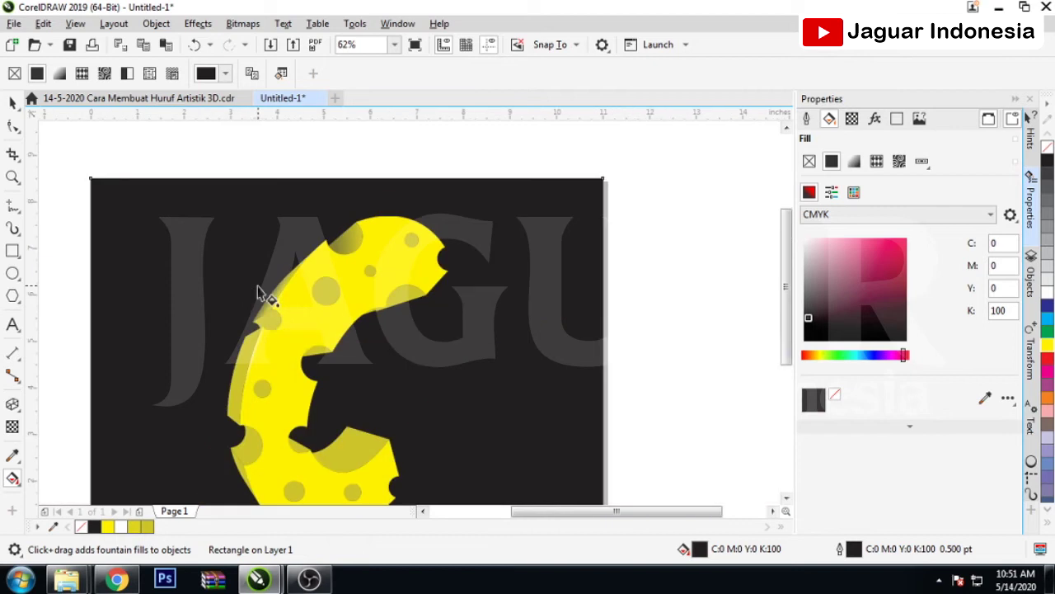
scroll(263, 305, up, 1)
Give the edge piece beside the hole a gradient starting in sampled, darkened olive
scroll(277, 323, up, 1)
click(284, 338)
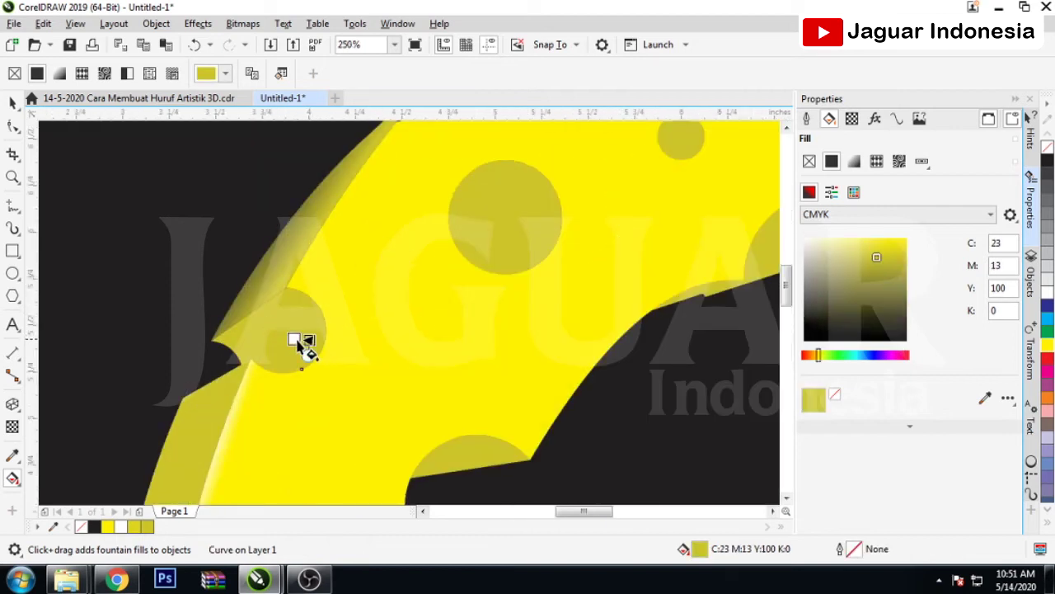
drag(308, 339, 302, 402)
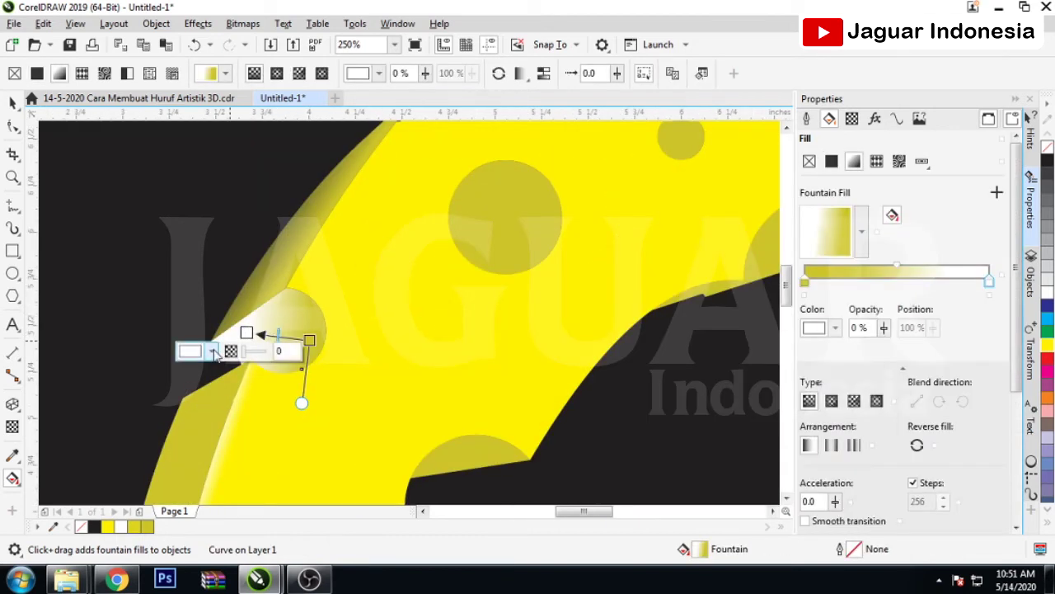
click(198, 350)
click(325, 318)
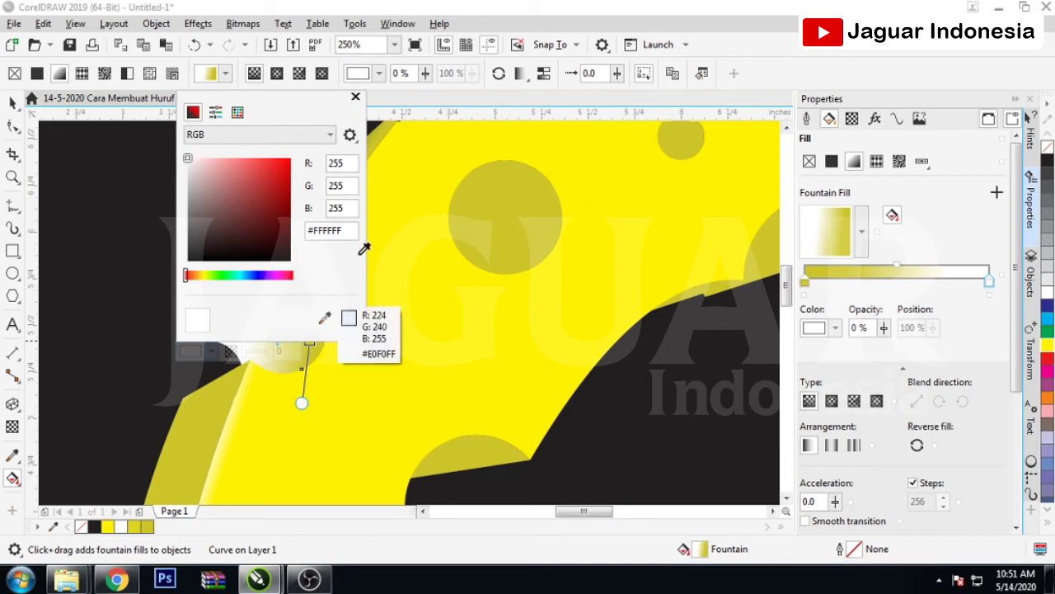
click(376, 148)
click(276, 189)
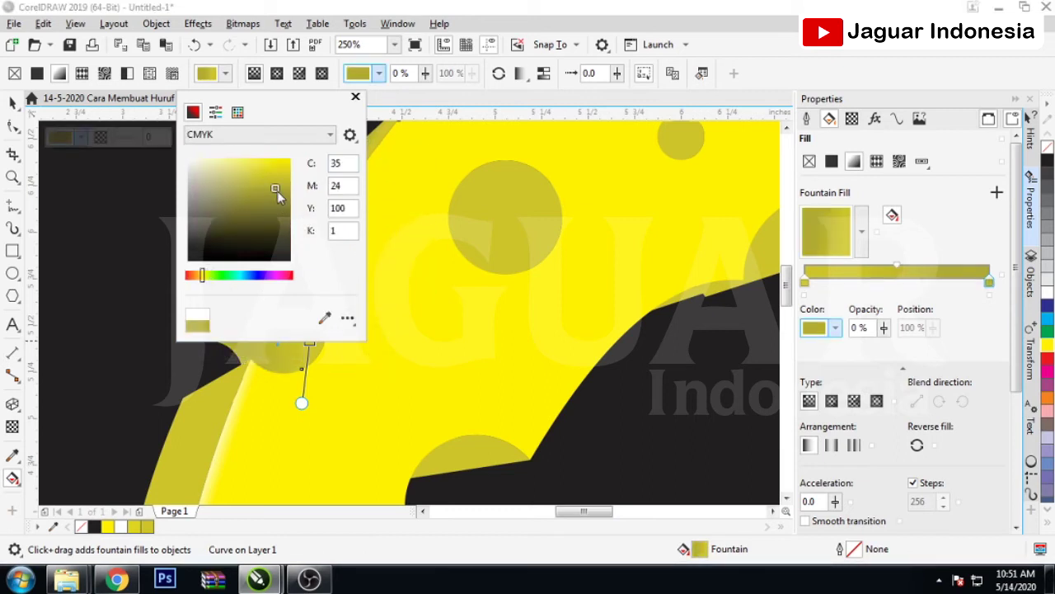
click(279, 196)
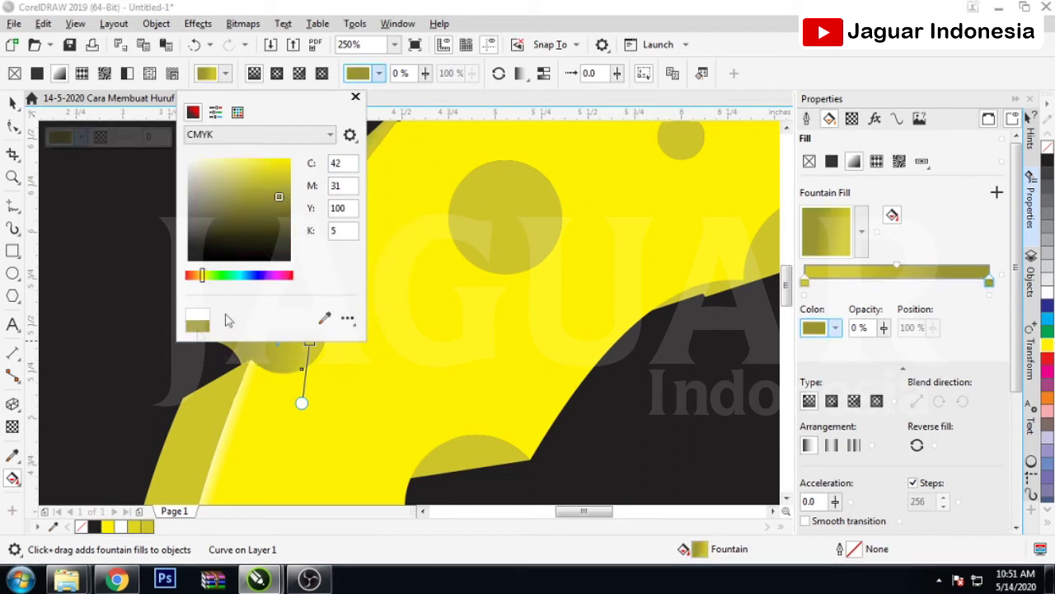
click(119, 317)
Shift the next edge piece's gradient start outward and lay a new gradient along the left strip
click(336, 276)
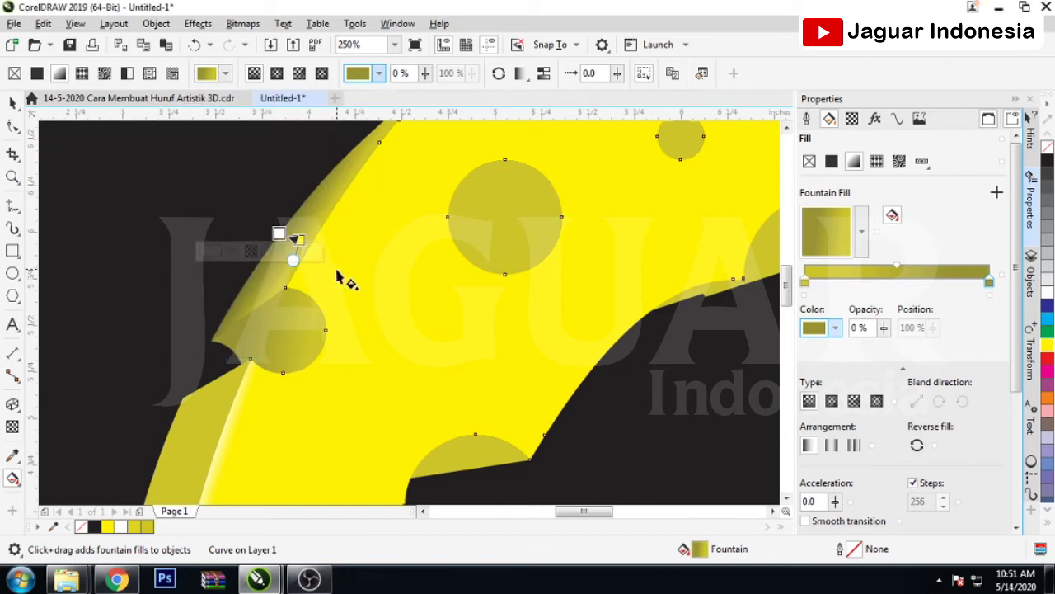
scroll(347, 276, down, 2)
scroll(342, 306, up, 2)
click(317, 302)
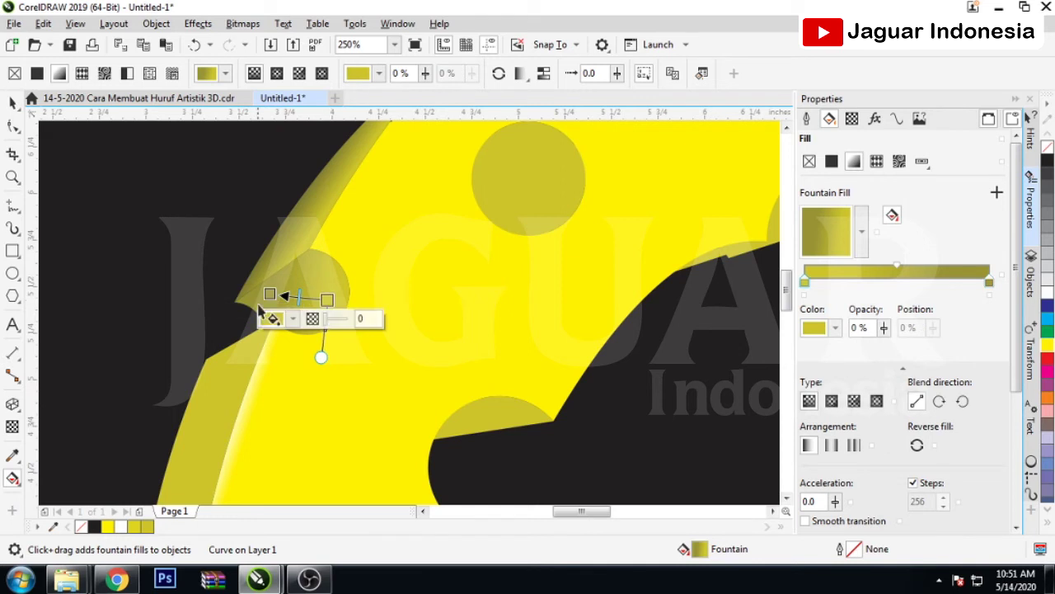
scroll(275, 293, up, 2)
drag(269, 287, 259, 286)
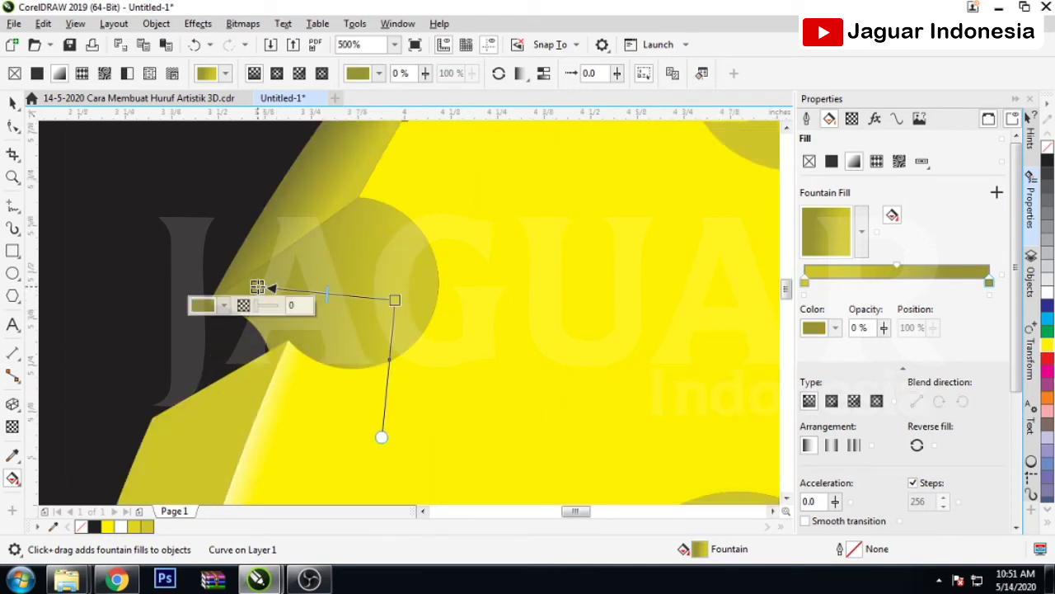
scroll(404, 243, down, 2)
scroll(356, 360, up, 1)
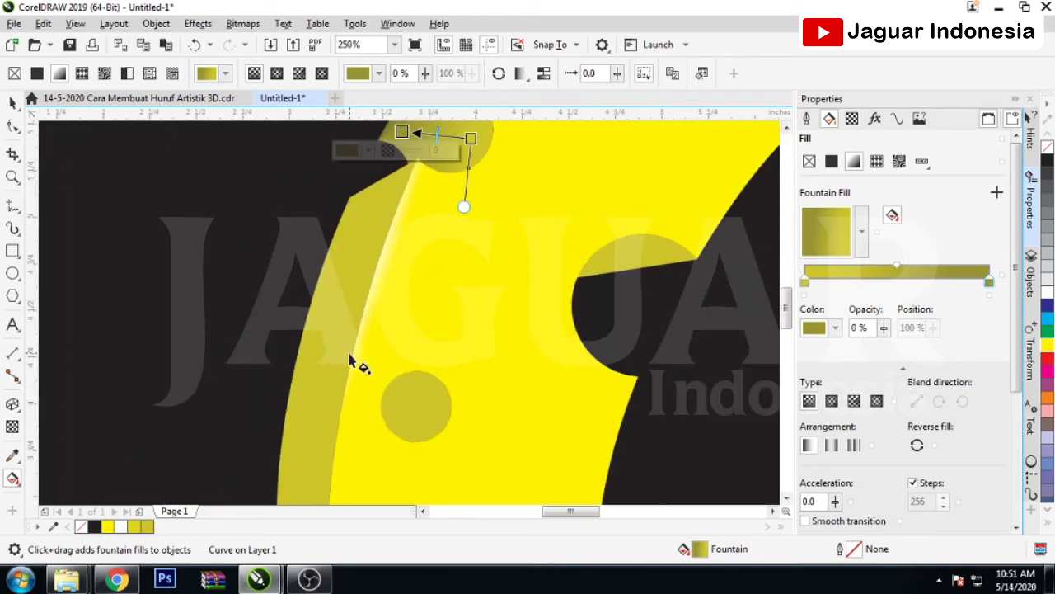
drag(336, 363, 296, 357)
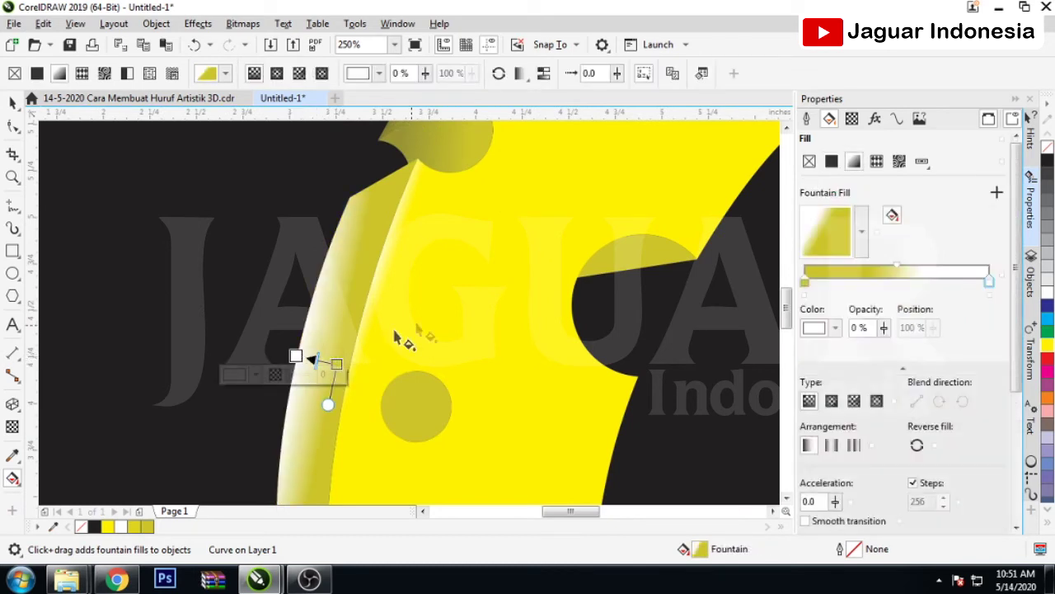
scroll(408, 335, down, 1)
scroll(370, 204, up, 2)
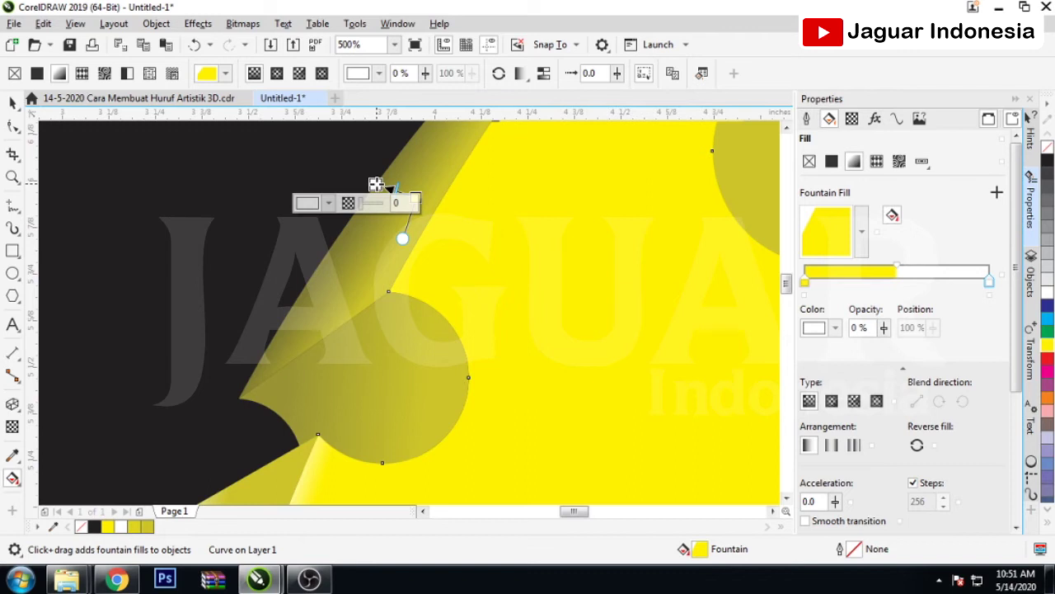
drag(377, 182, 354, 179)
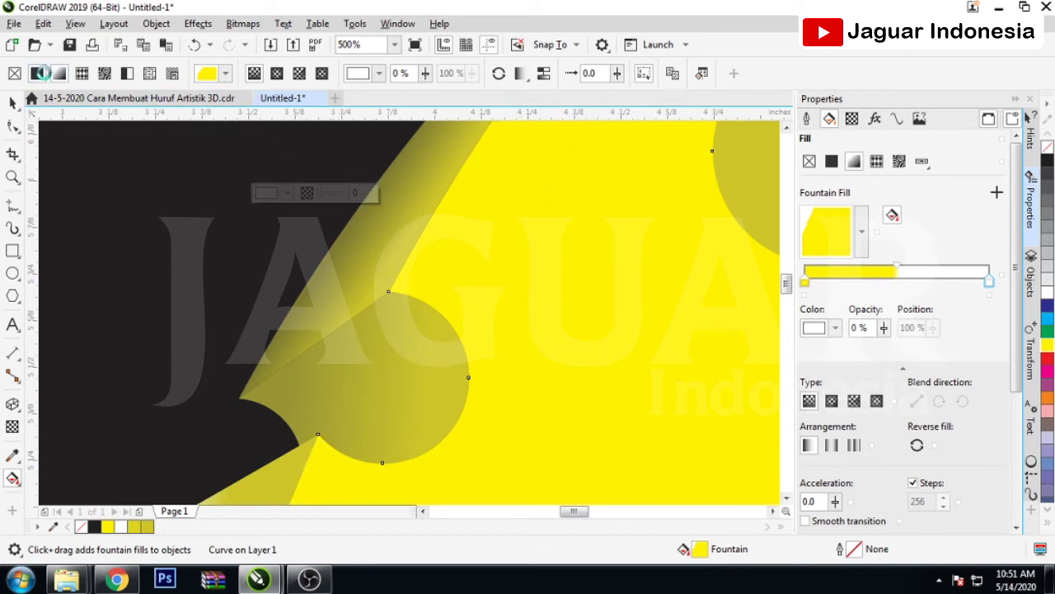
Set the side strip gradient's start to sampled yellow darkened to dark olive
scroll(294, 417, up, 2)
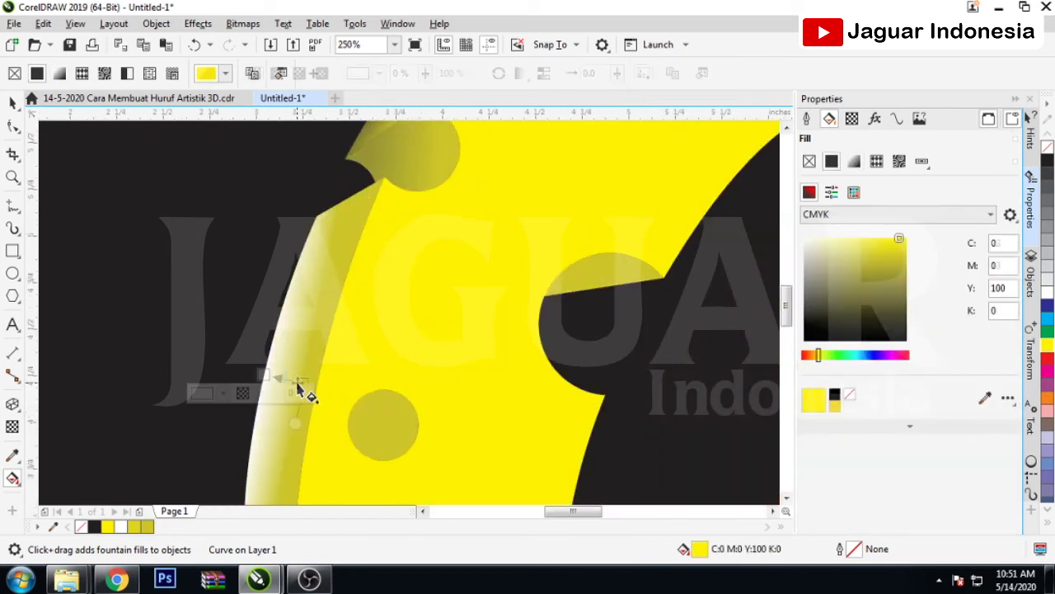
scroll(297, 384, up, 2)
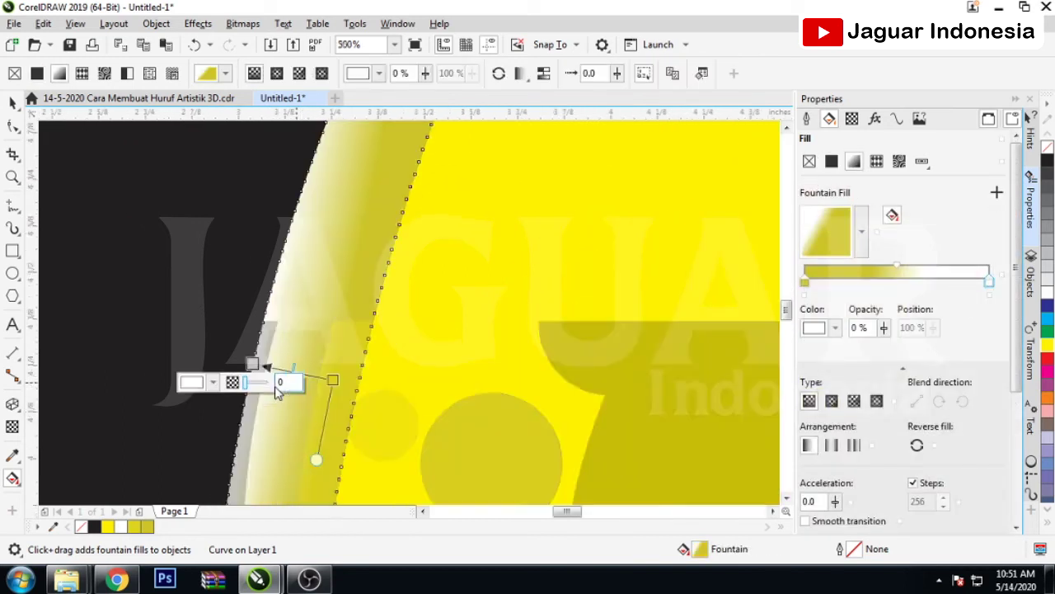
click(213, 382)
click(327, 349)
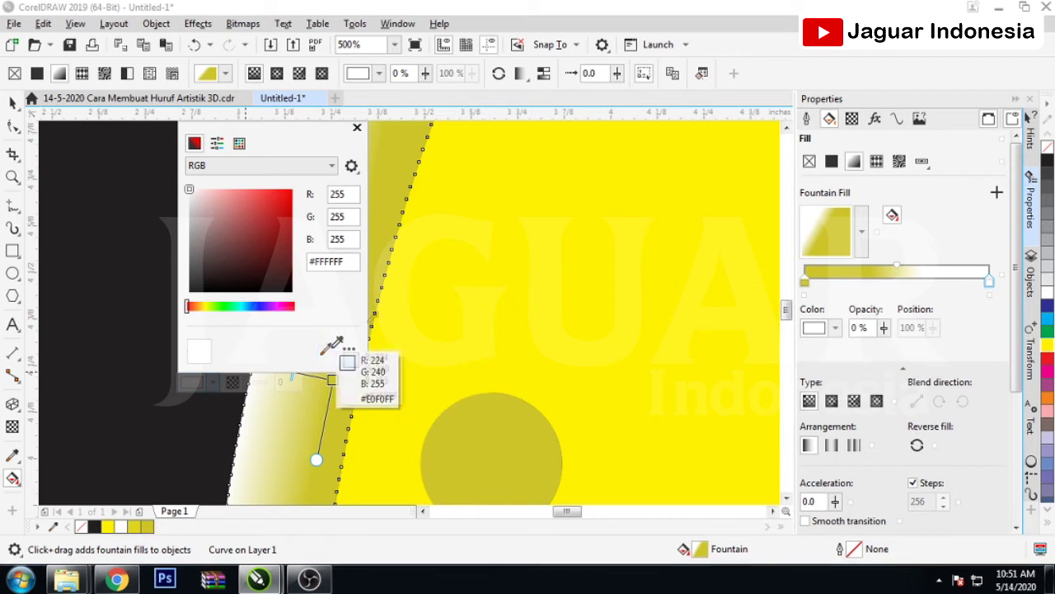
click(389, 236)
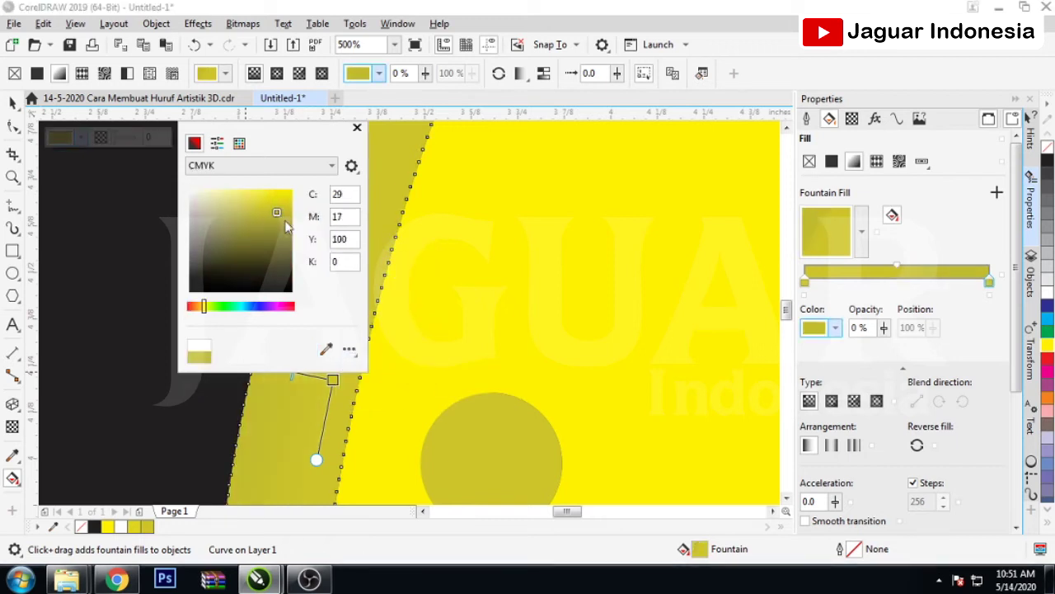
click(283, 221)
click(290, 236)
click(370, 236)
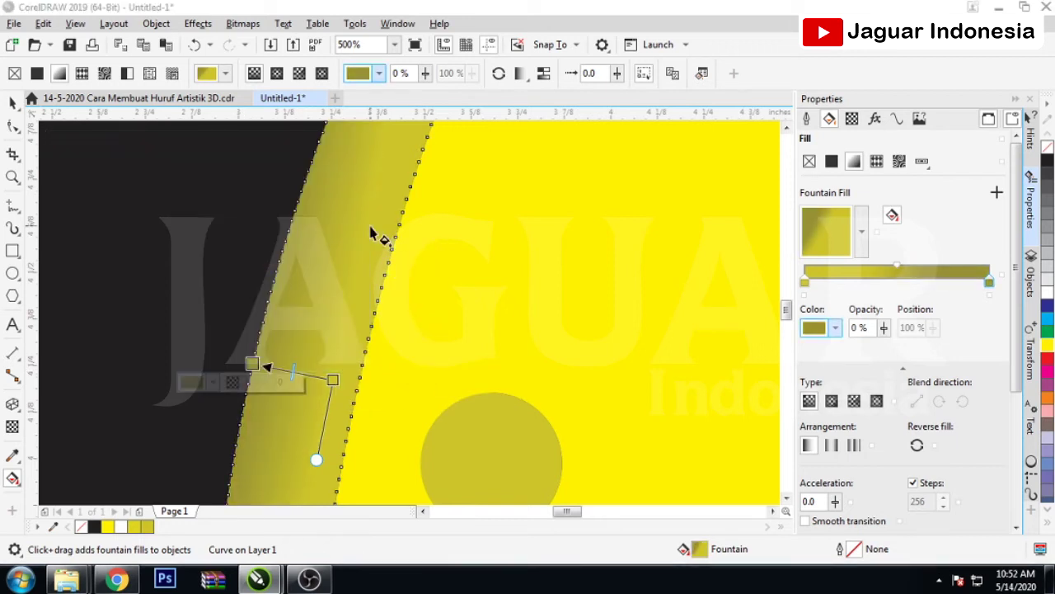
Adjust the strip gradient's start and end handles, then deselect
scroll(337, 338, down, 2)
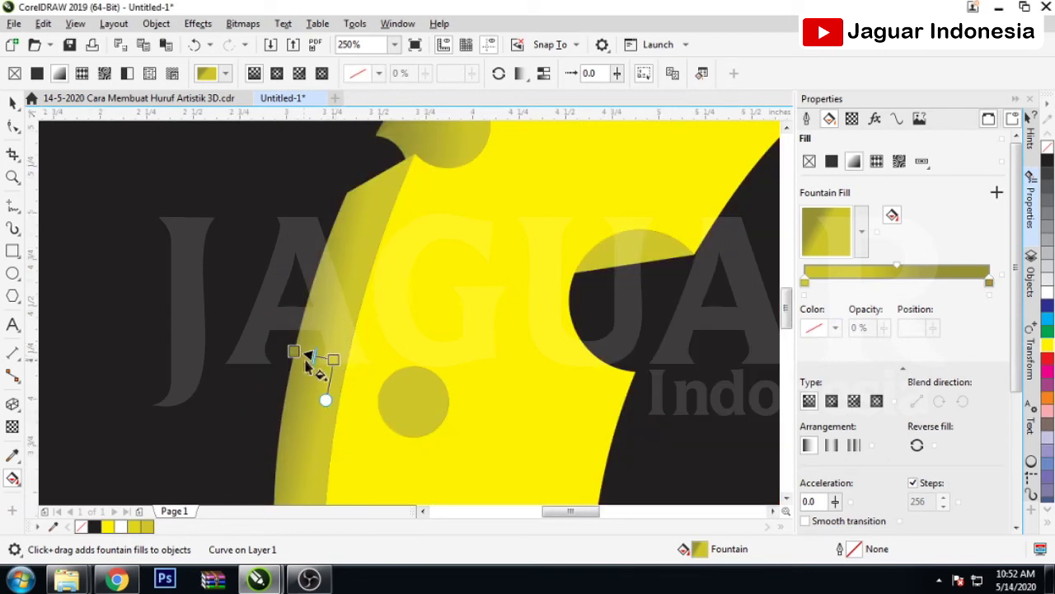
mouse_move(306, 355)
mouse_down()
mouse_move(297, 343)
mouse_move(295, 352)
mouse_up()
scroll(357, 306, down, 1)
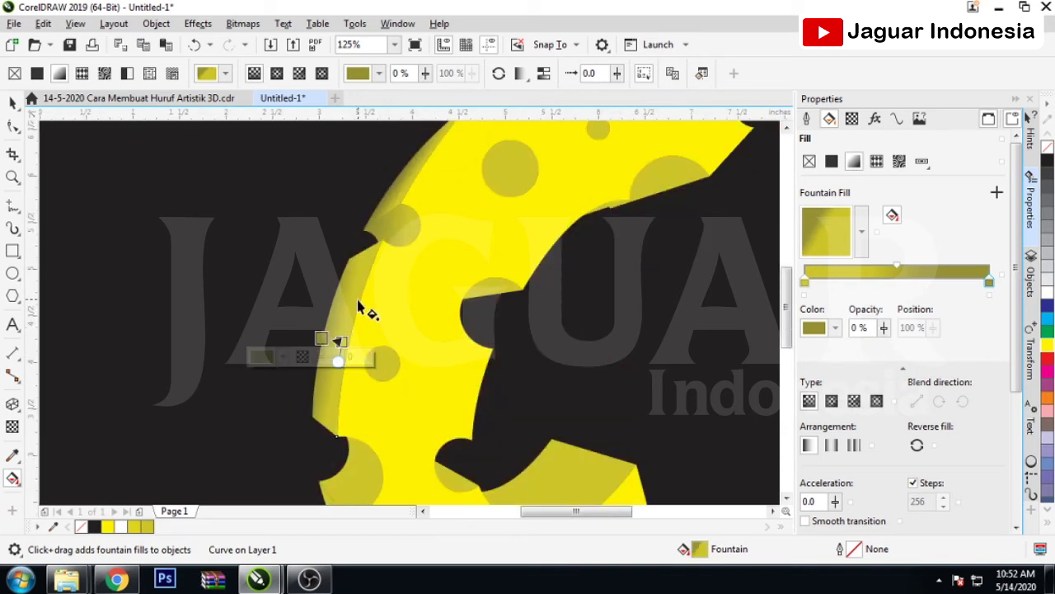
scroll(346, 346, up, 1)
scroll(354, 358, up, 2)
drag(355, 364, 377, 372)
scroll(345, 350, down, 1)
scroll(338, 347, down, 1)
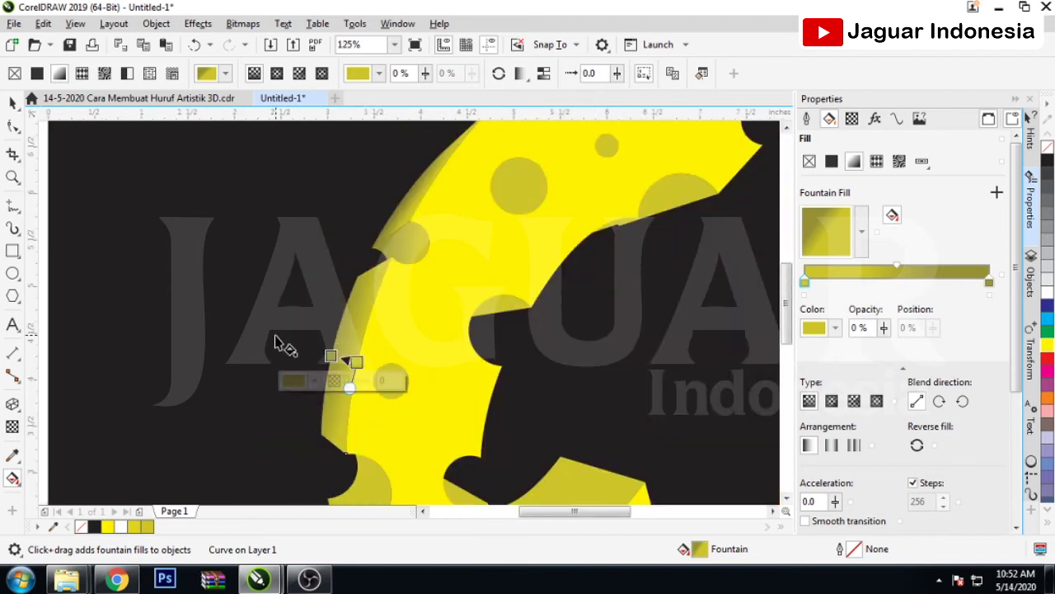
click(278, 341)
scroll(247, 346, down, 1)
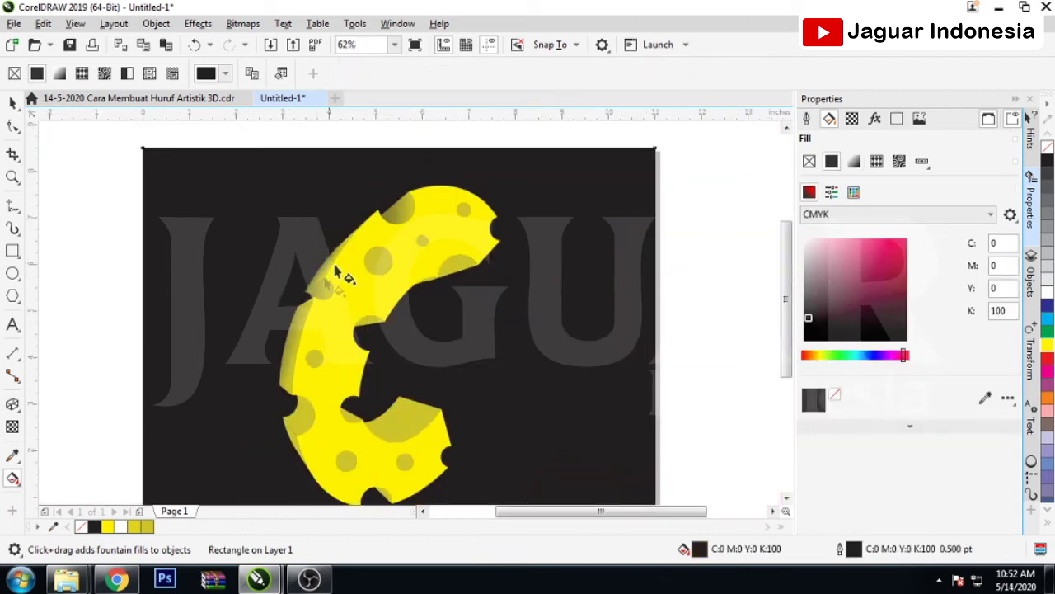
Give the small top hole a gradient starting in sampled olive, tweaked slightly
scroll(460, 208, up, 2)
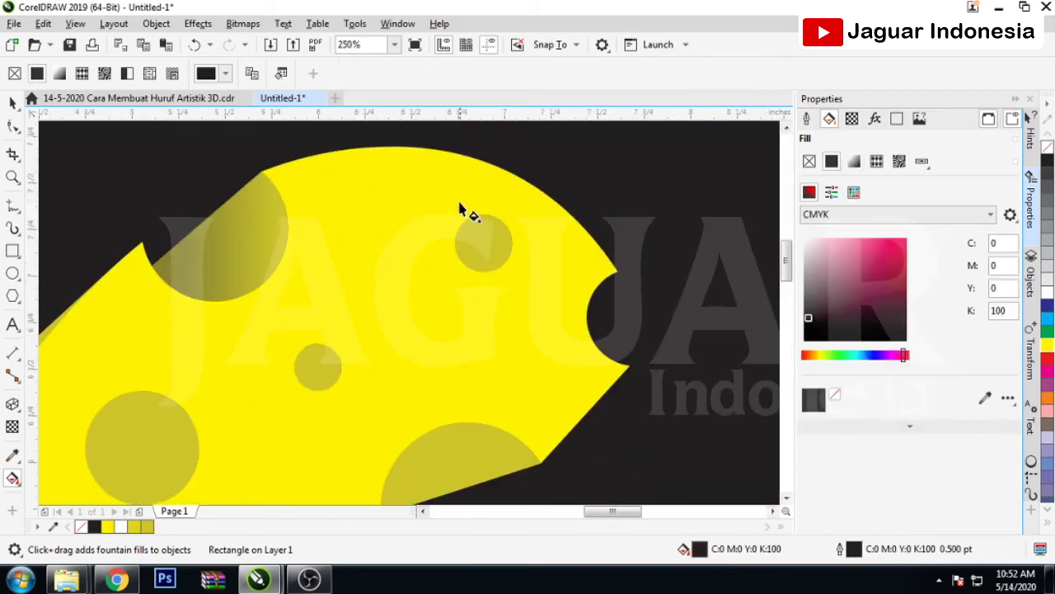
click(487, 261)
drag(503, 260, 470, 238)
scroll(474, 239, up, 1)
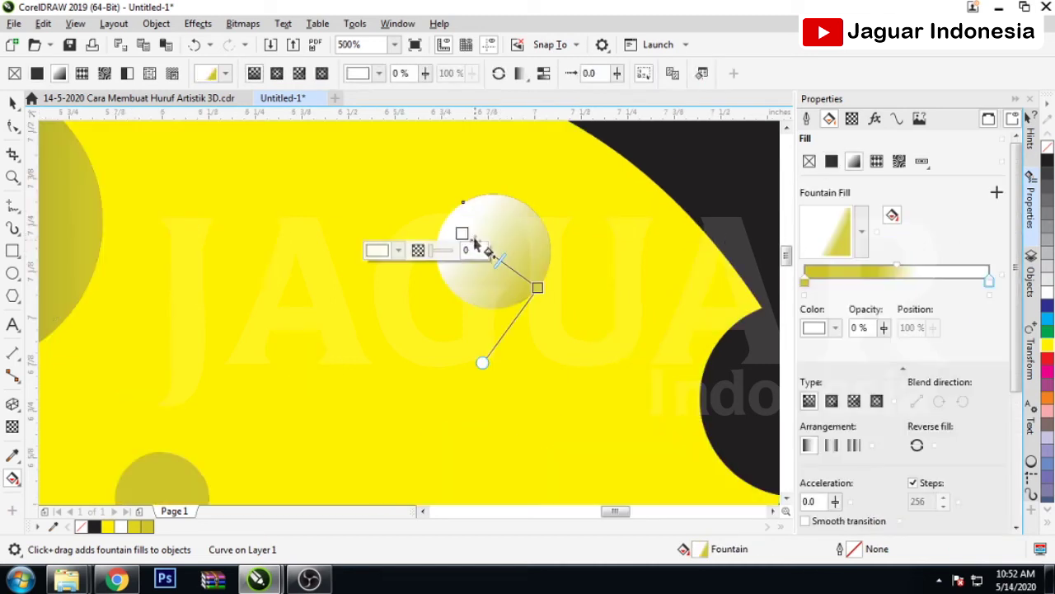
click(400, 251)
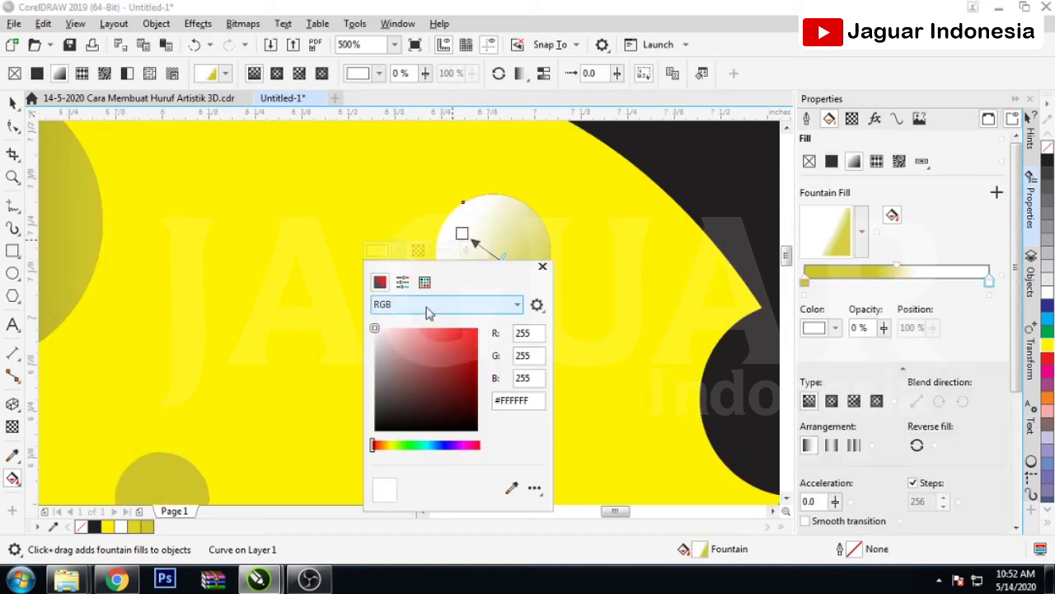
click(511, 486)
click(79, 237)
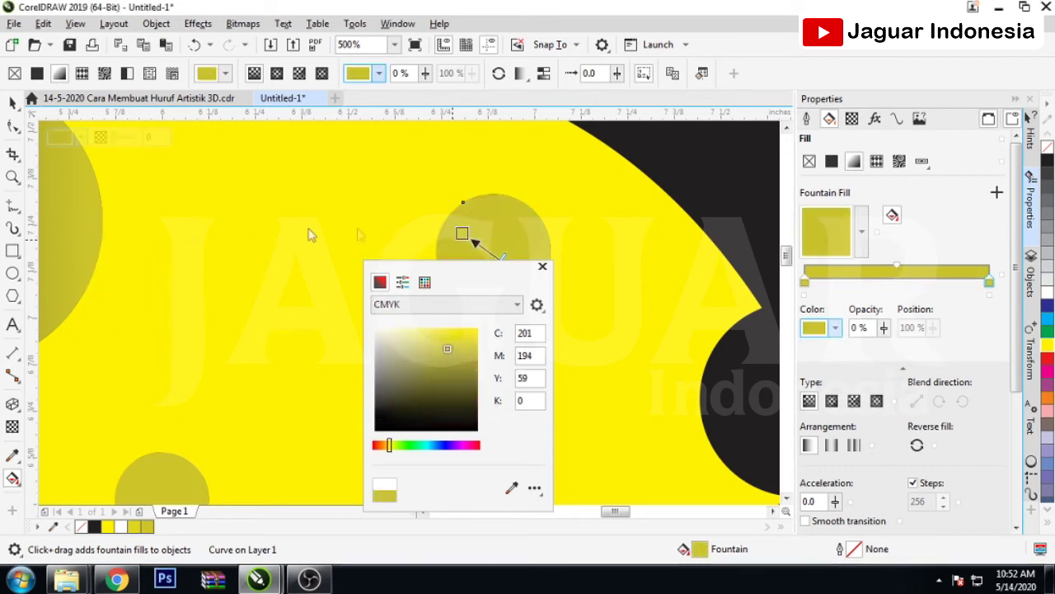
click(465, 371)
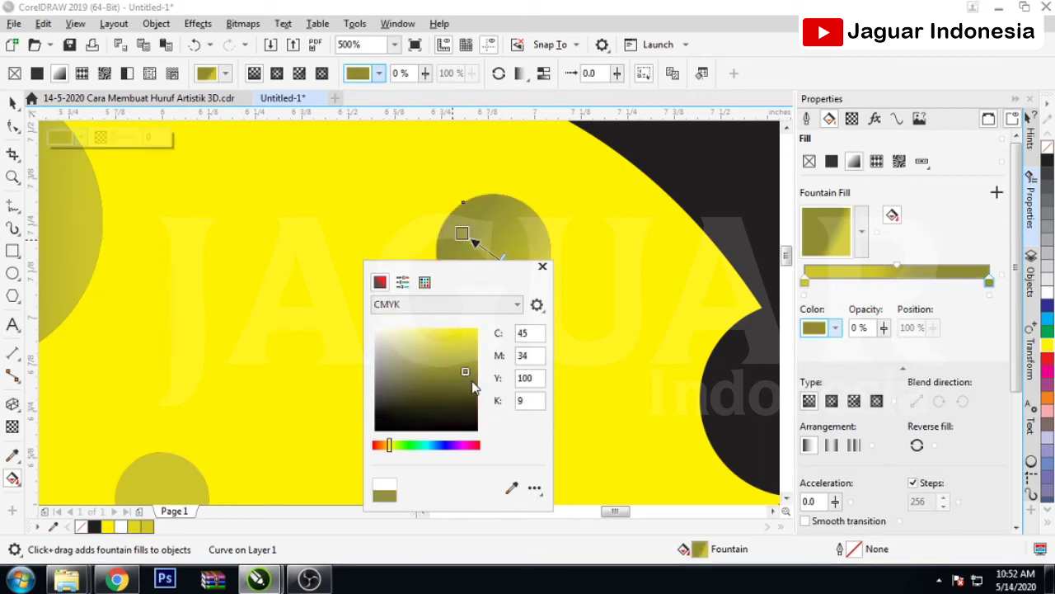
drag(465, 373, 460, 370)
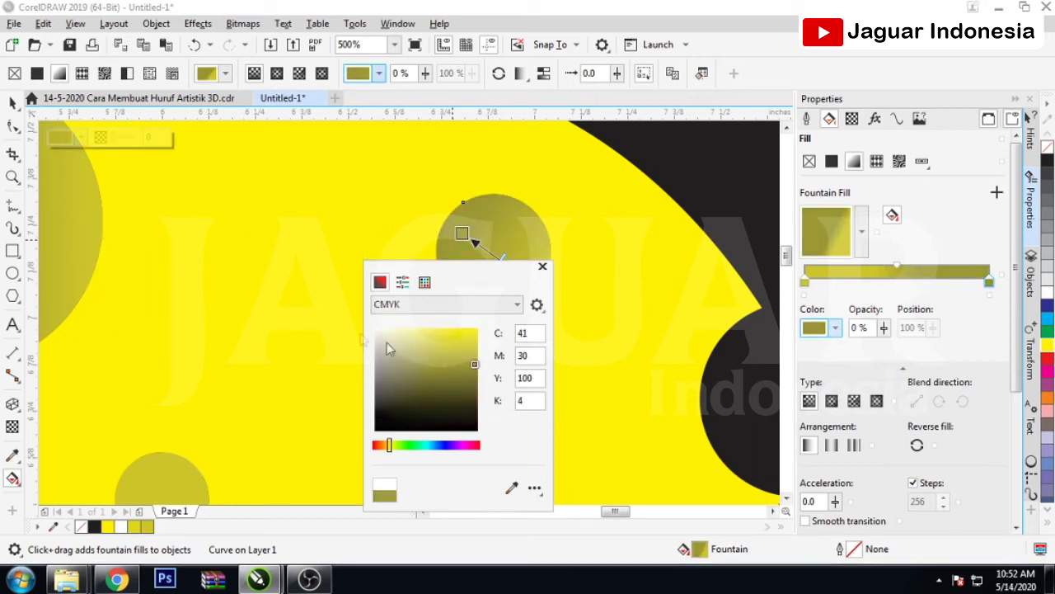
click(575, 191)
Give the small centre hole a gradient with a sampled olive start
scroll(565, 194, down, 1)
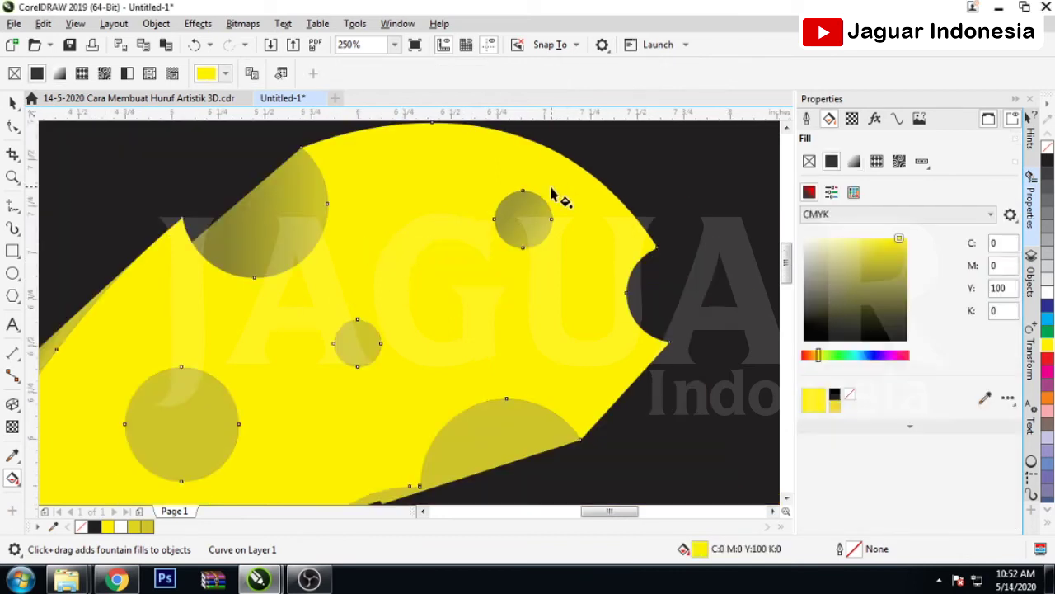
click(373, 350)
scroll(381, 355, up, 2)
drag(390, 356, 282, 309)
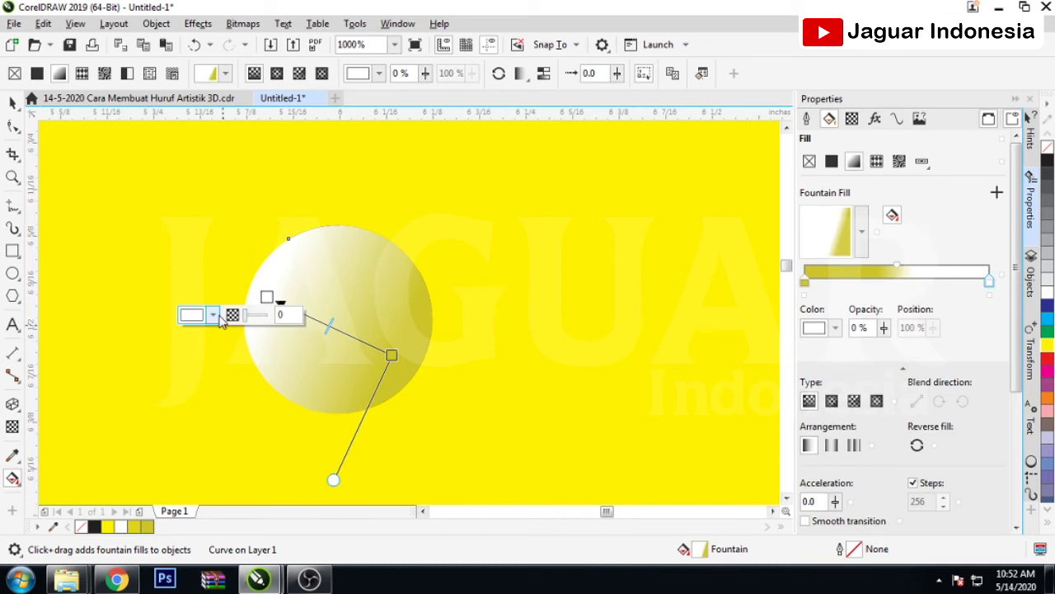
scroll(221, 320, down, 1)
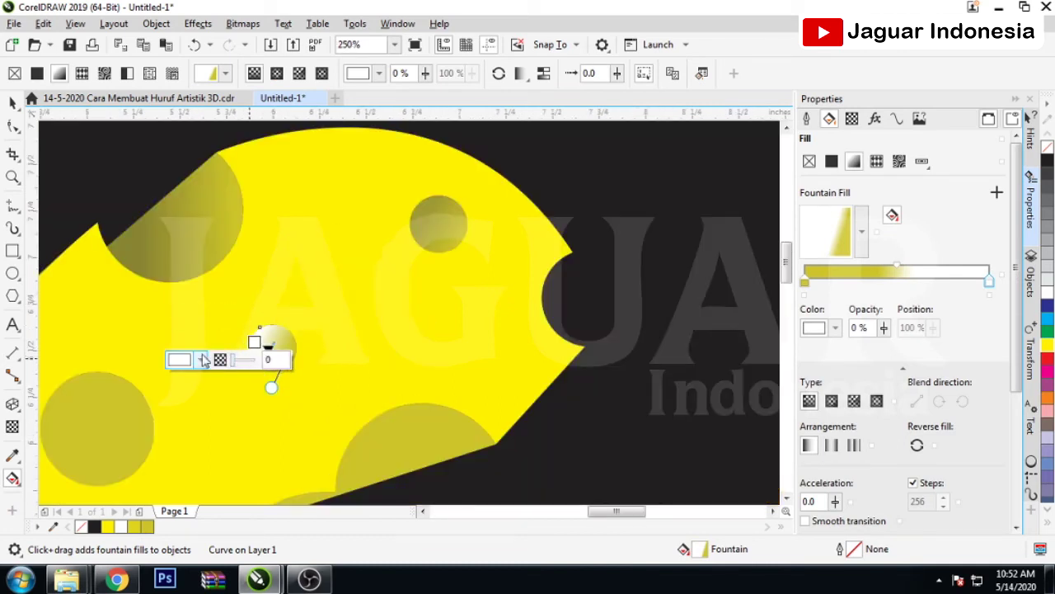
click(202, 360)
click(314, 326)
click(429, 211)
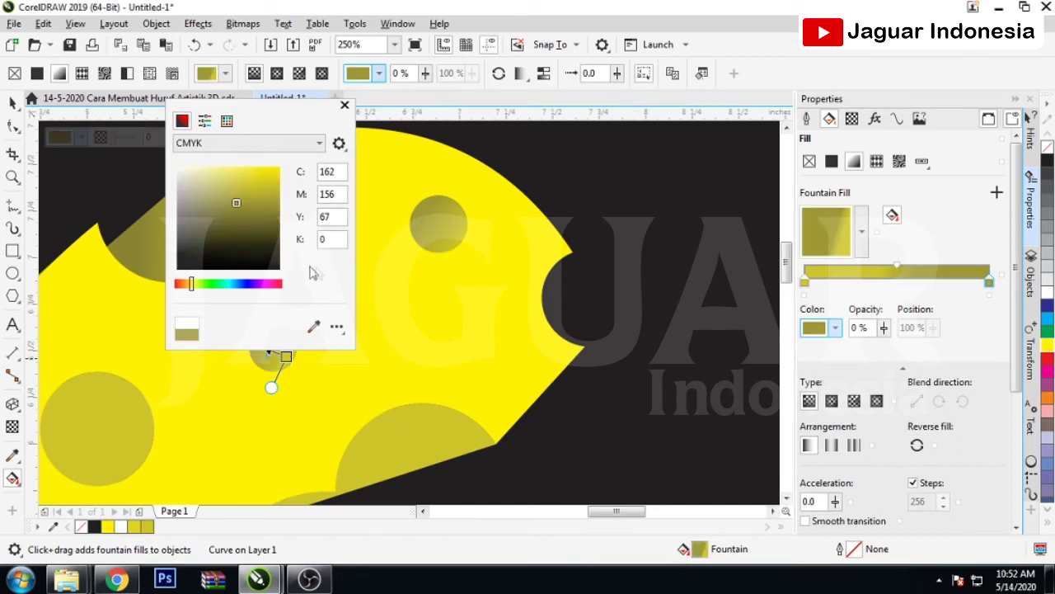
Give the large lower-left hole a gradient with a sampled olive start
click(112, 429)
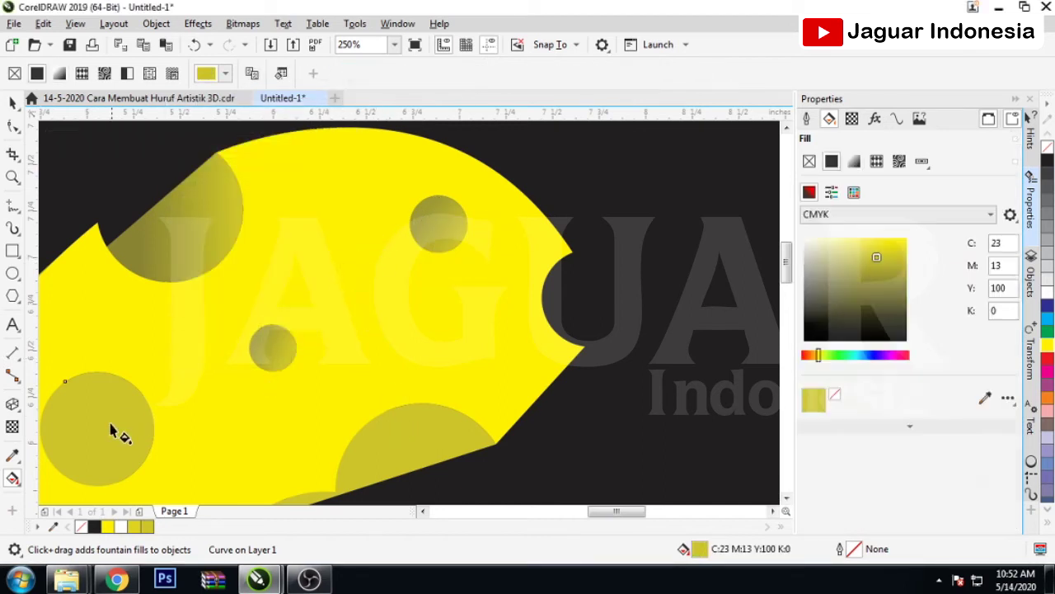
mouse_move(137, 470)
mouse_down()
mouse_move(70, 397)
mouse_move(69, 425)
mouse_up()
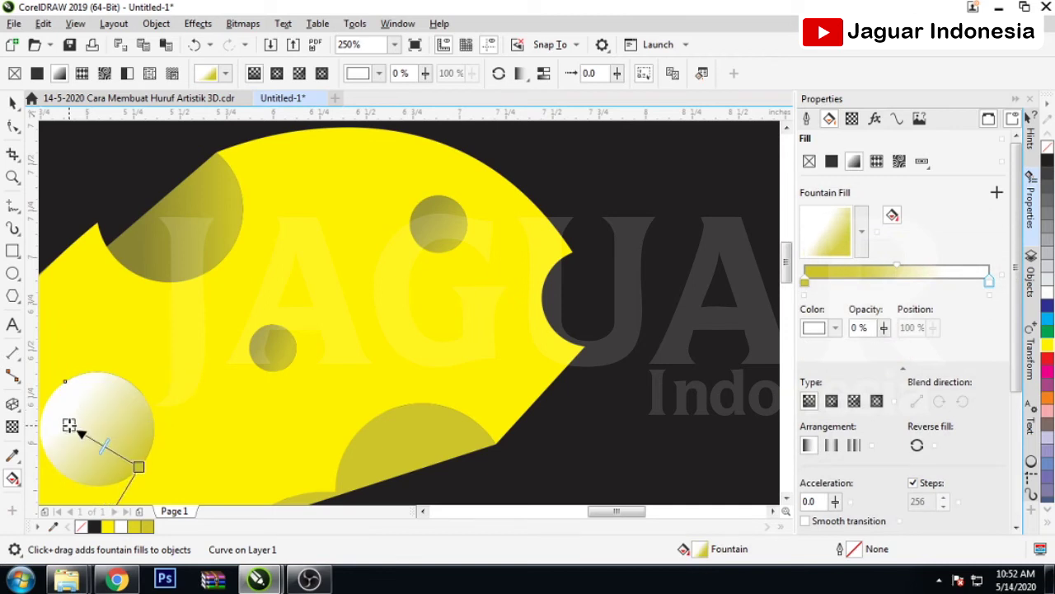
click(76, 443)
click(189, 410)
click(428, 216)
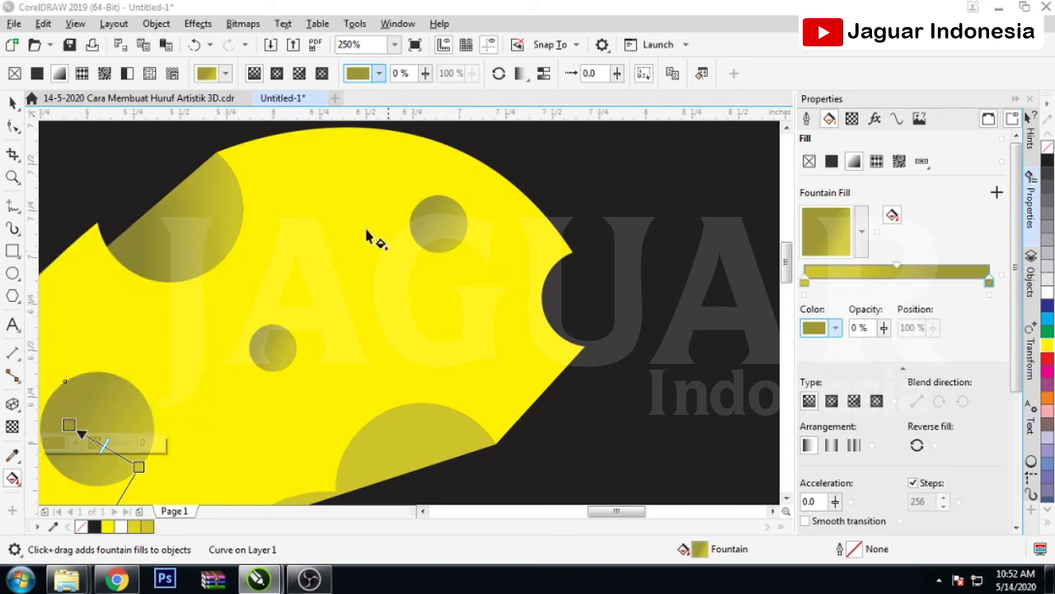
click(429, 221)
scroll(558, 215, down, 2)
scroll(465, 330, down, 1)
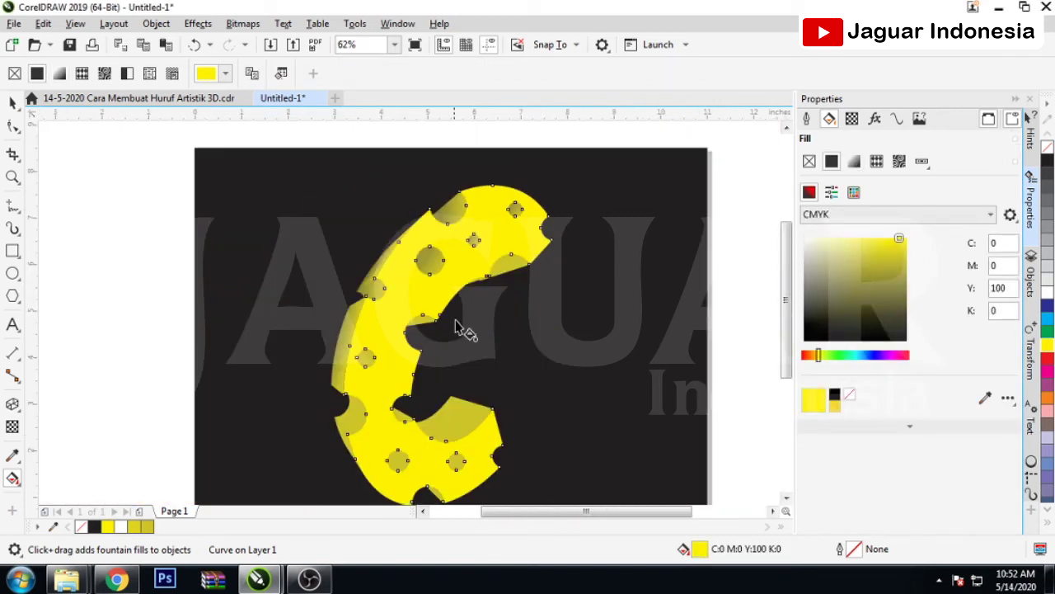
scroll(379, 373, up, 1)
scroll(379, 372, up, 2)
Shade the next hole with a gradient starting in sampled olive
click(278, 329)
drag(306, 325, 229, 264)
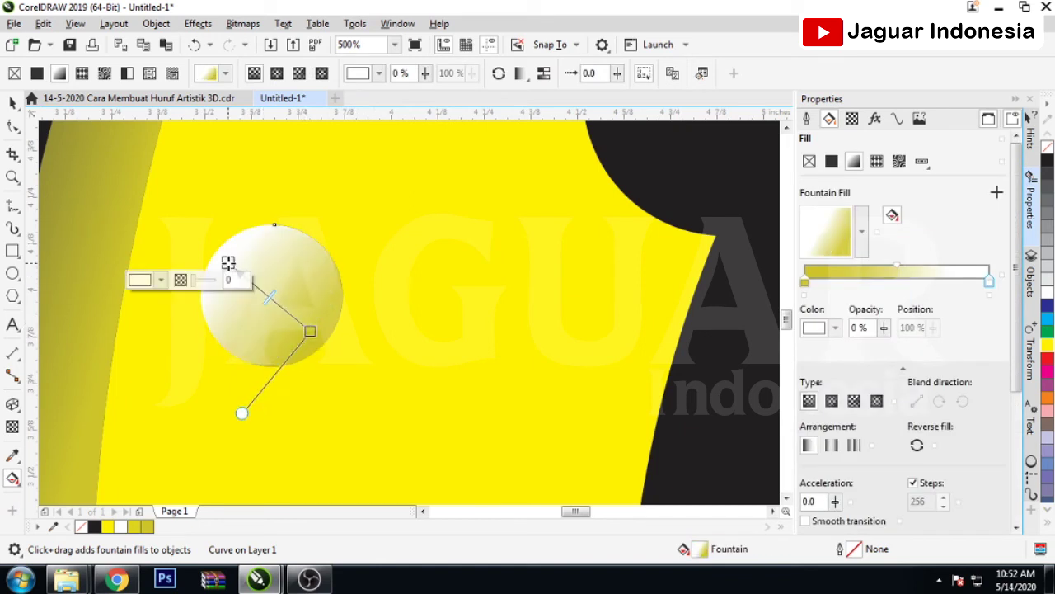
scroll(210, 418, down, 1)
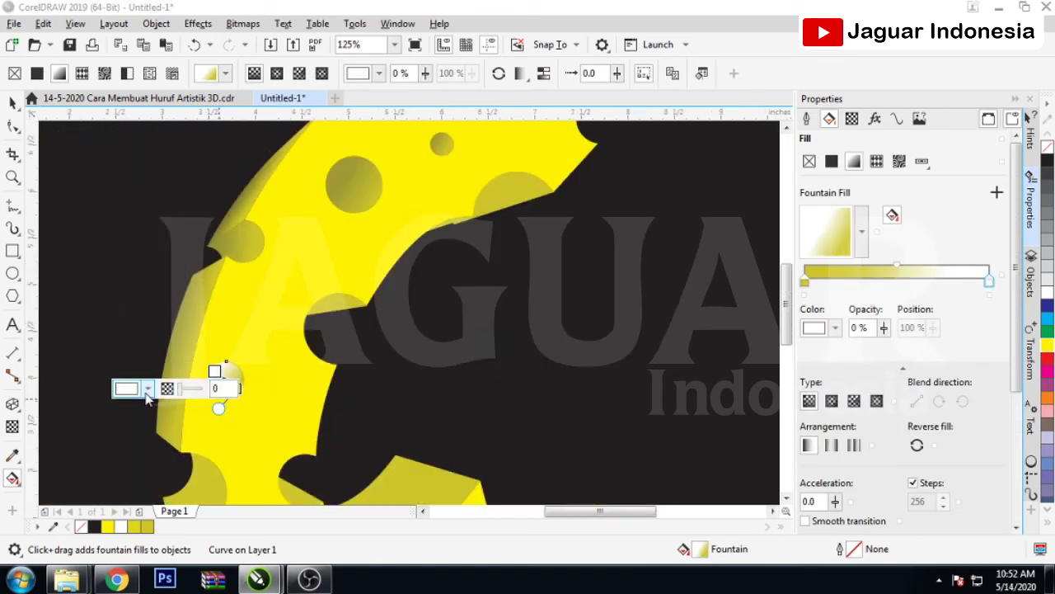
click(148, 389)
click(268, 353)
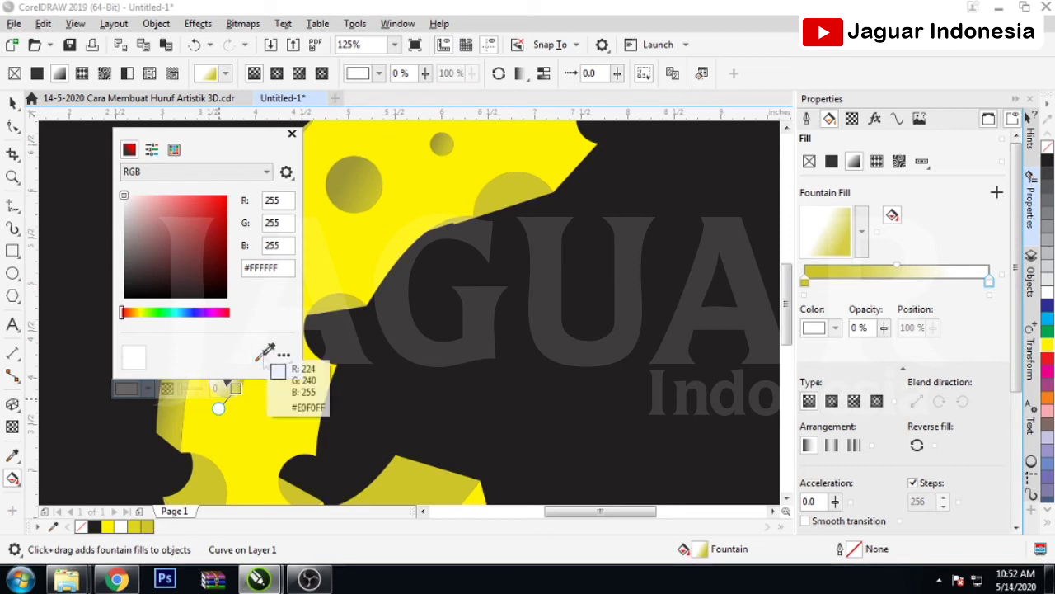
click(347, 189)
click(306, 318)
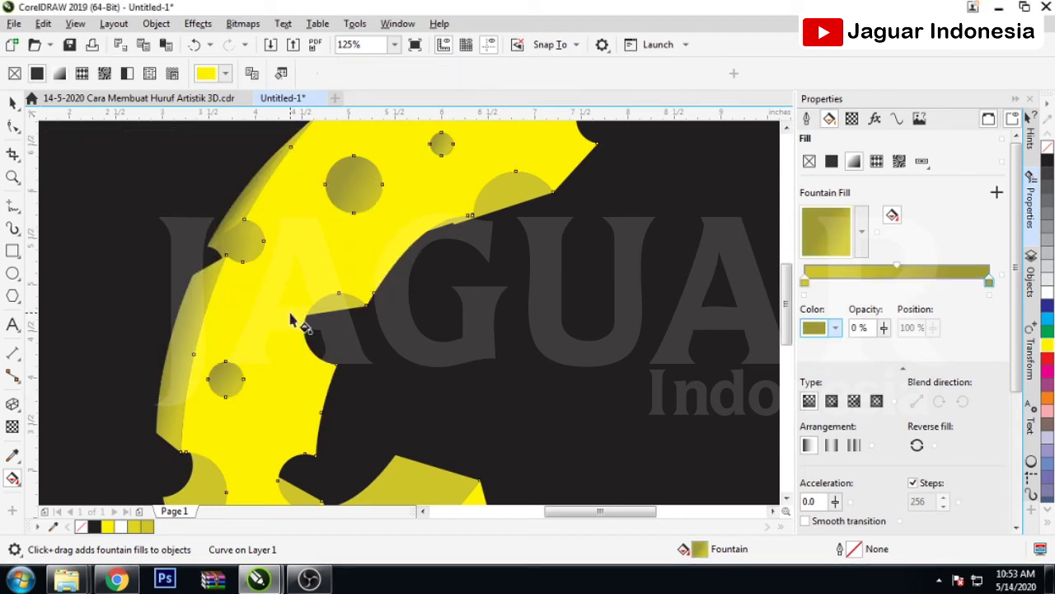
click(330, 306)
scroll(186, 251, down, 2)
scroll(247, 440, up, 2)
scroll(256, 429, up, 3)
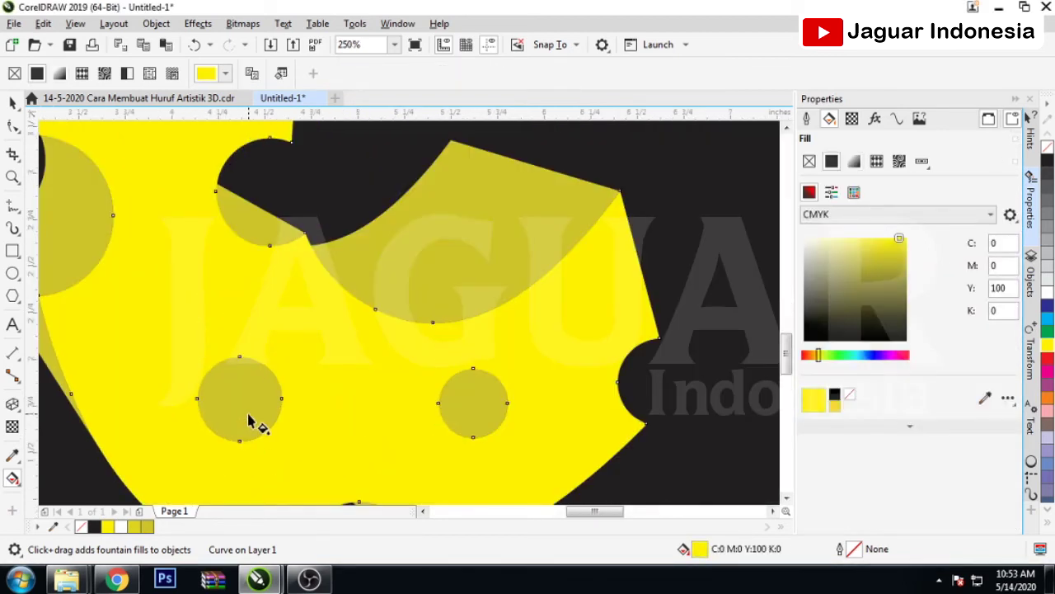
Shade the lower arm hole with a sampled olive gradient, undoing an over-stretched handle
click(266, 434)
scroll(277, 445, down, 1)
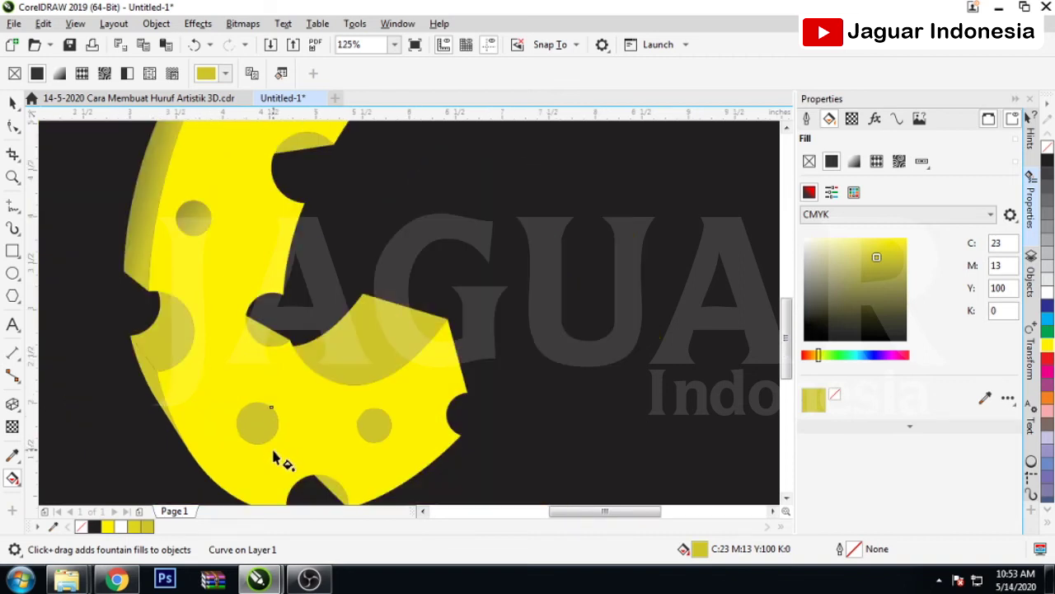
scroll(274, 449, down, 1)
scroll(272, 437, up, 1)
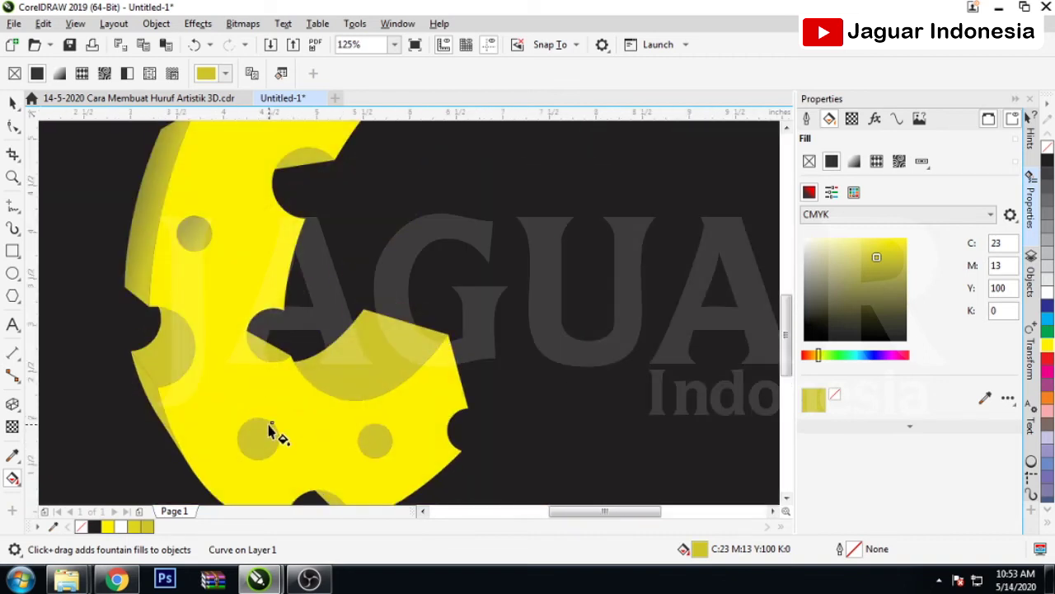
drag(244, 435, 259, 437)
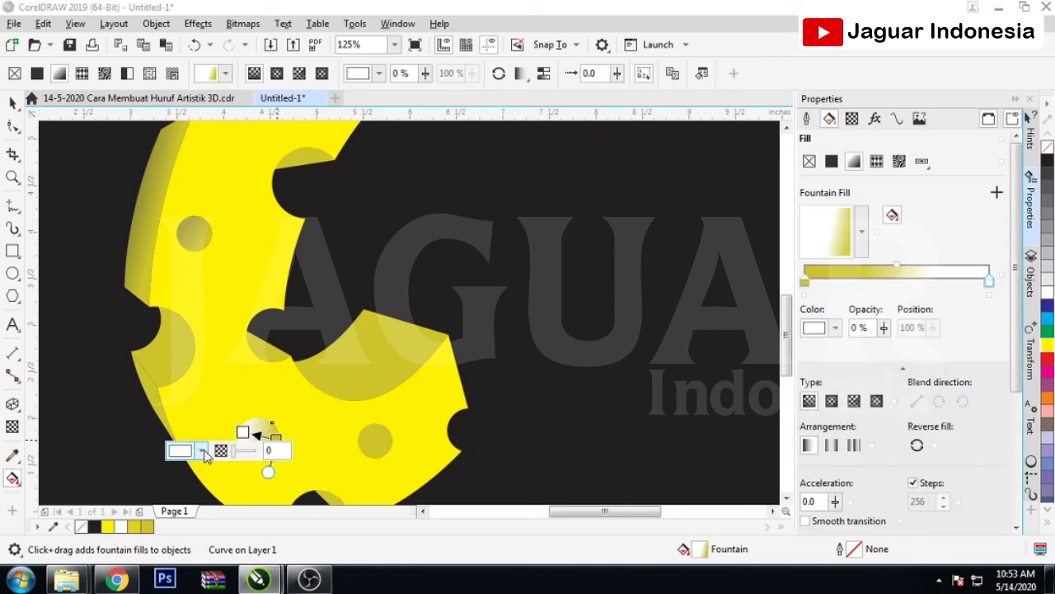
click(200, 450)
click(314, 417)
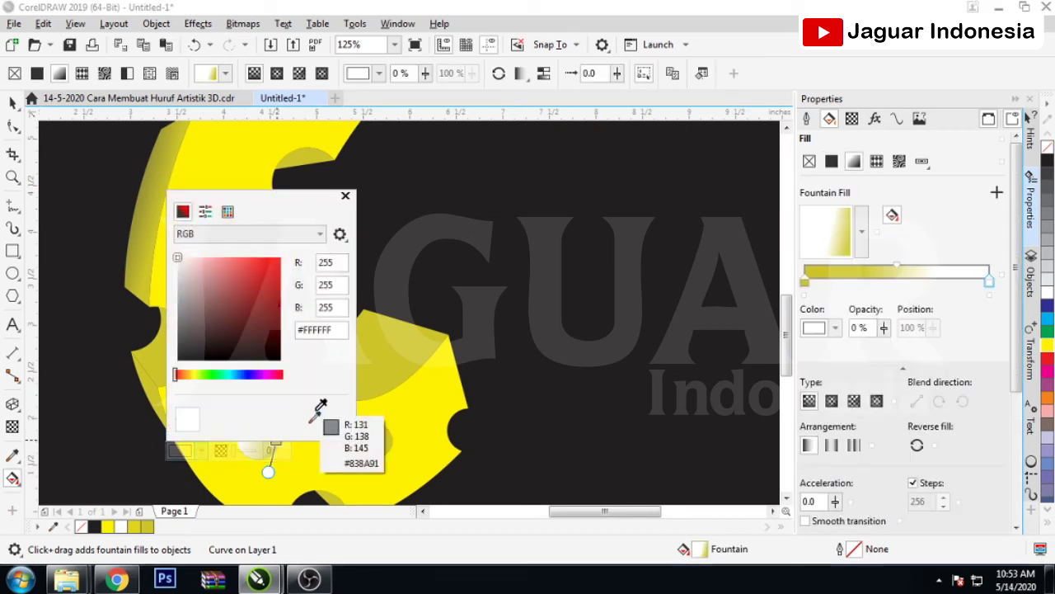
click(135, 257)
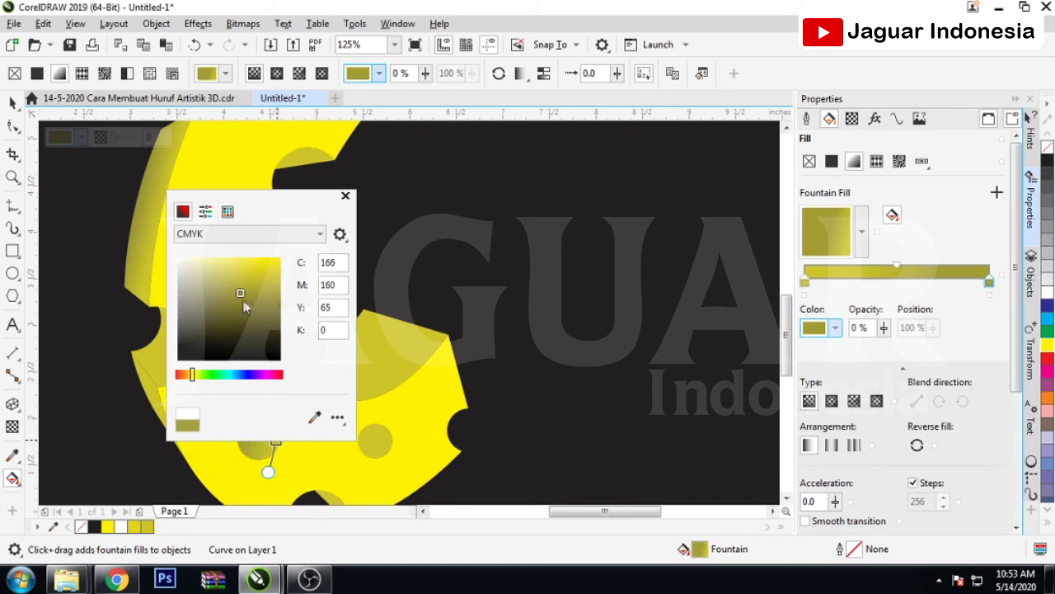
drag(276, 441, 430, 294)
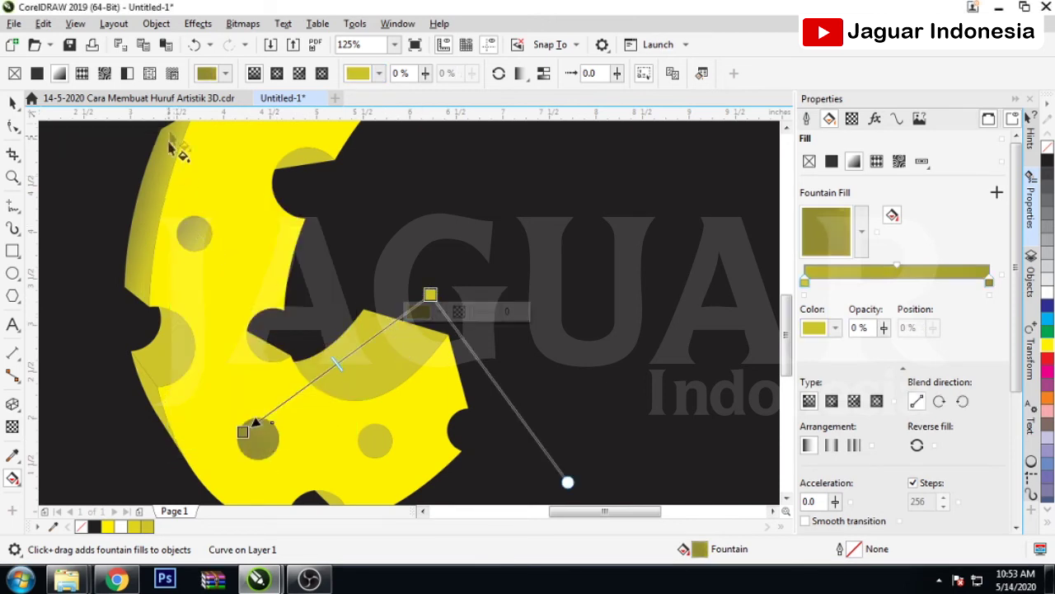
key(ctrl+z)
key(ctrl+z)
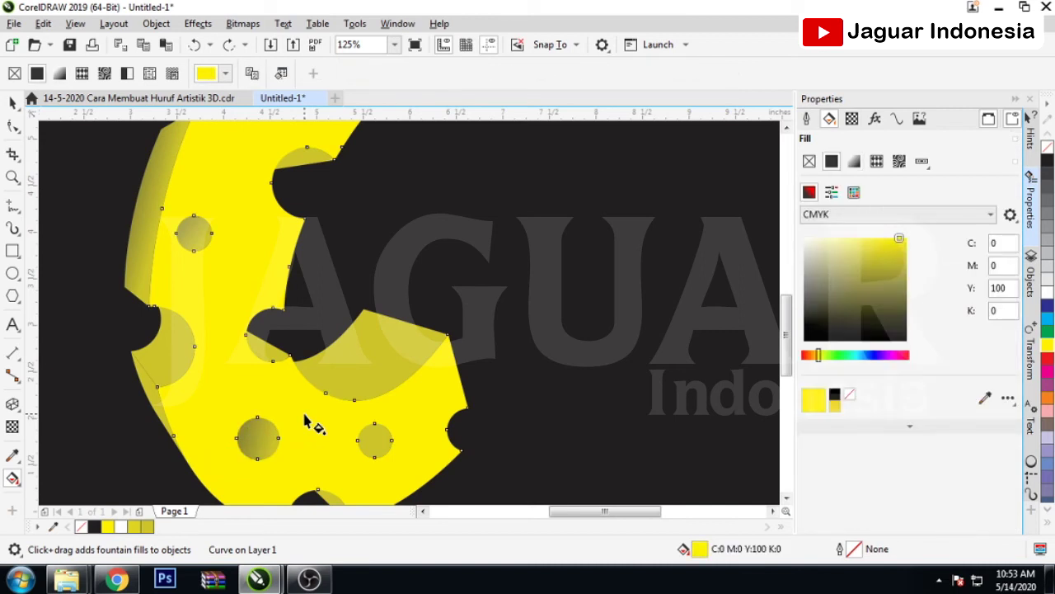
scroll(305, 422, up, 2)
Give the left hole and second hole gradients, sampling the left hole's olive into the second
drag(255, 448, 251, 494)
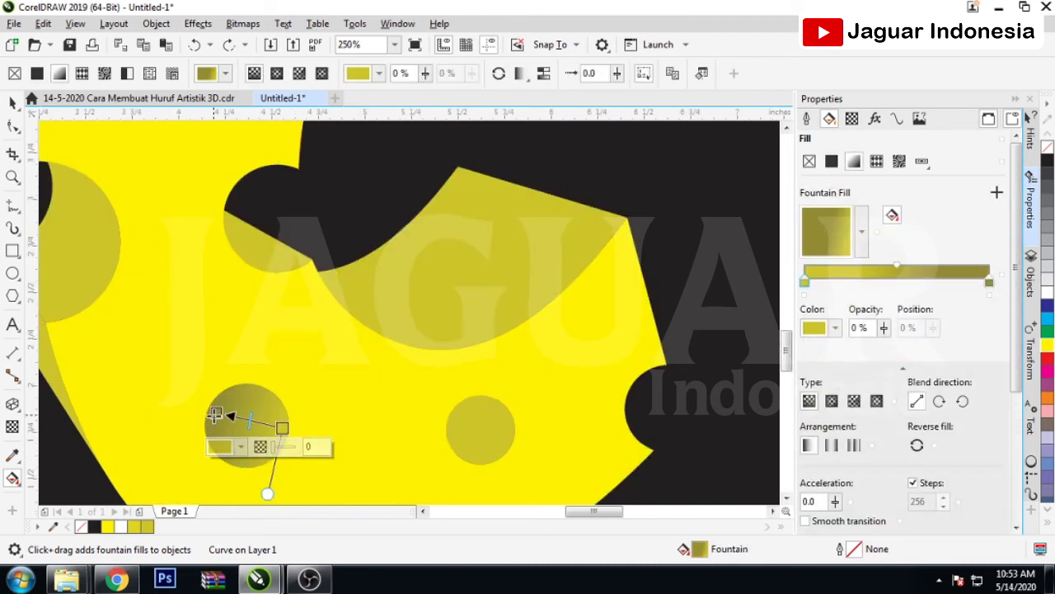
drag(282, 428, 272, 438)
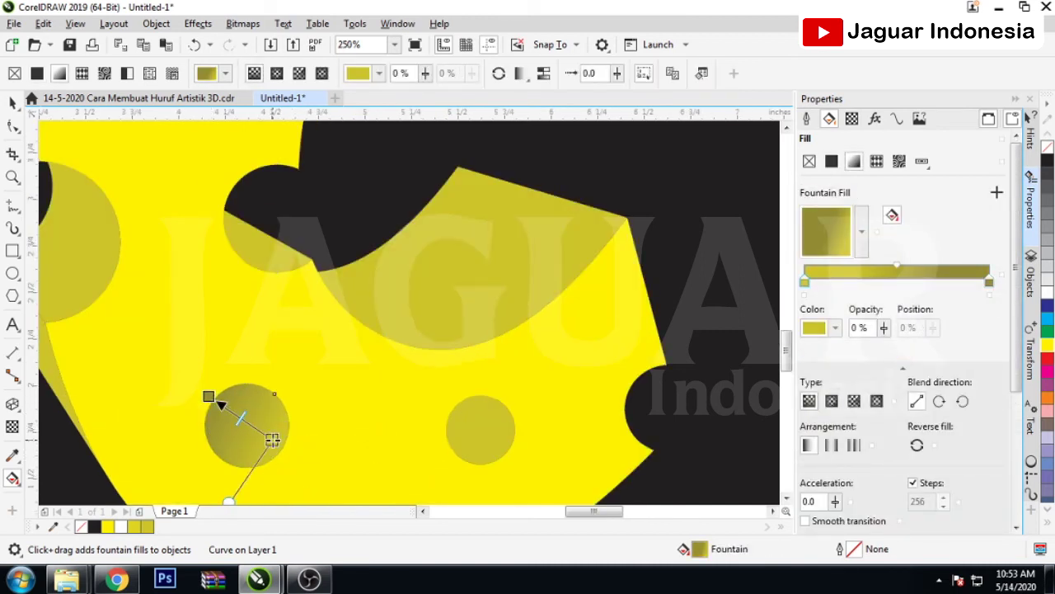
click(358, 389)
click(491, 452)
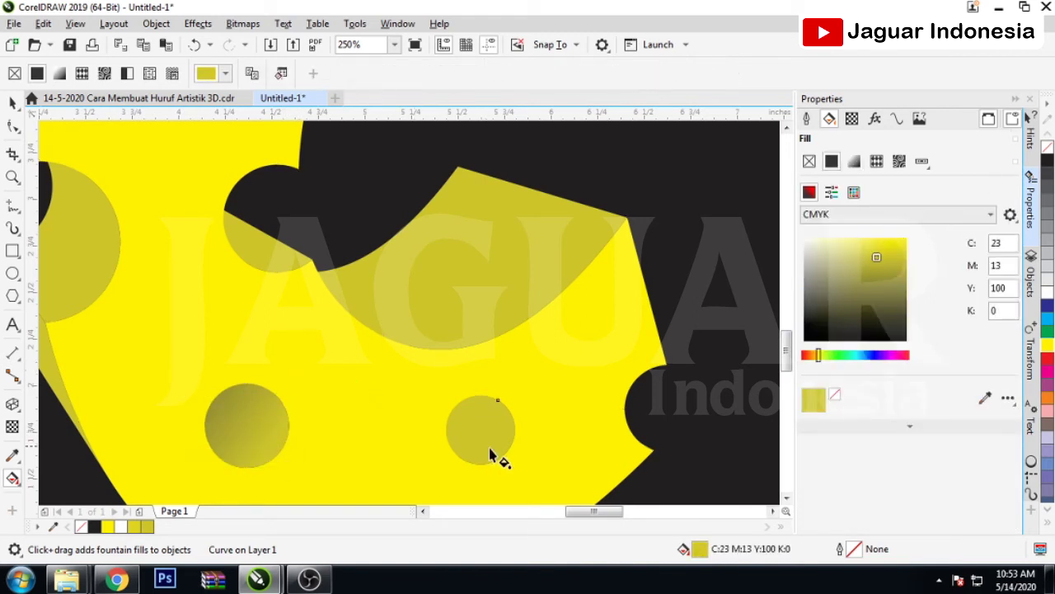
drag(462, 419, 490, 438)
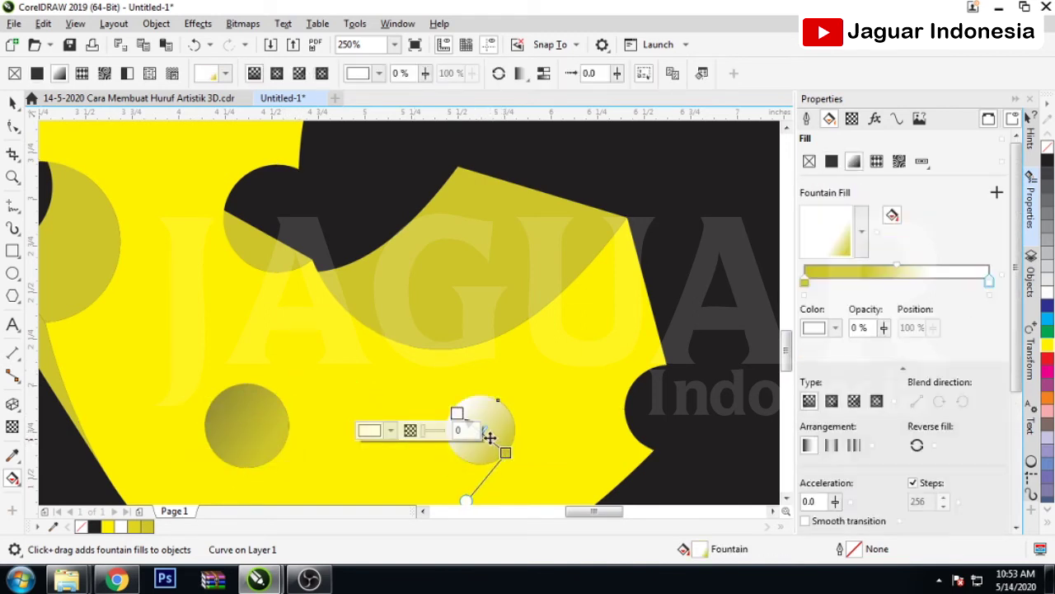
click(370, 430)
click(503, 398)
click(234, 417)
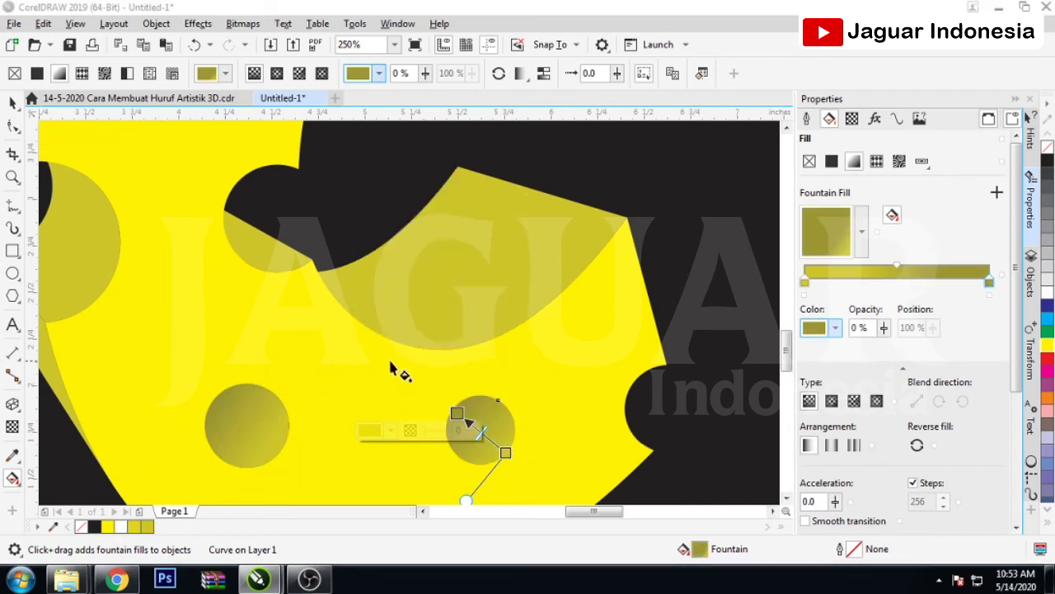
Replace the upper-notch shadow piece's gradient with a new one starting in sampled olive
click(258, 259)
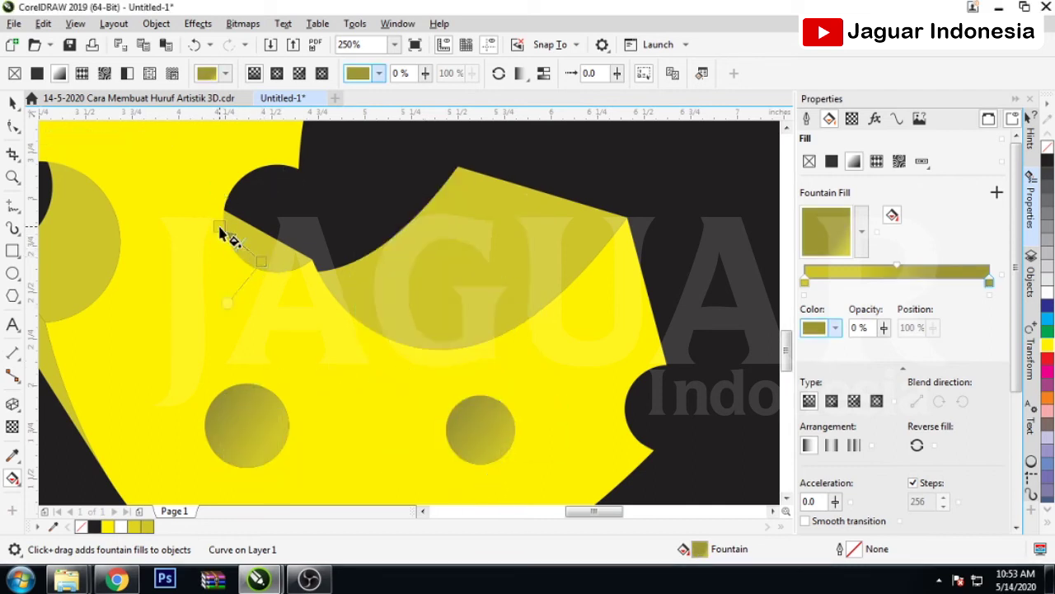
click(219, 228)
click(195, 45)
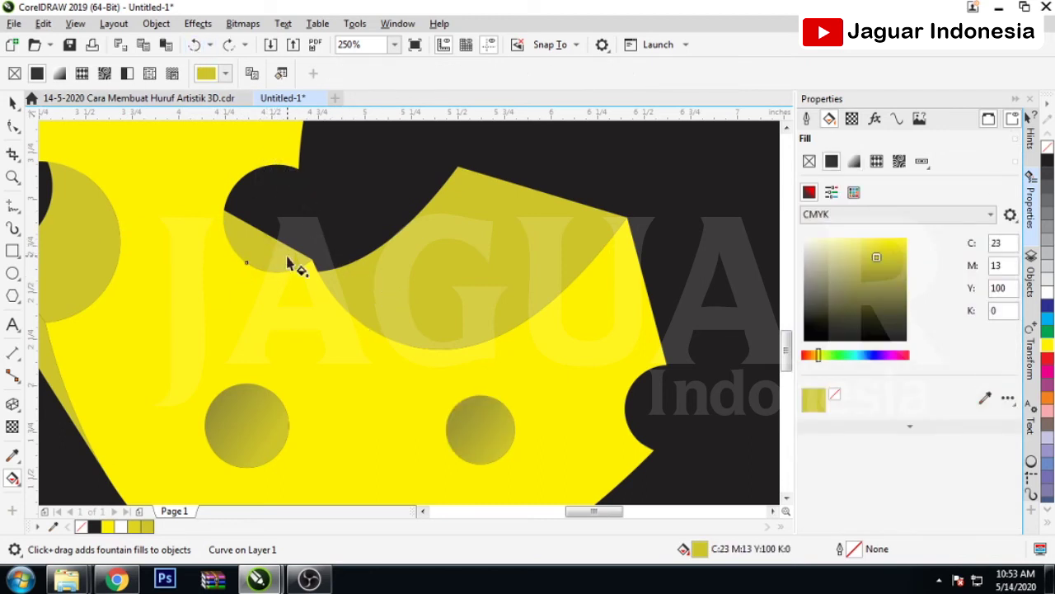
drag(298, 266, 259, 336)
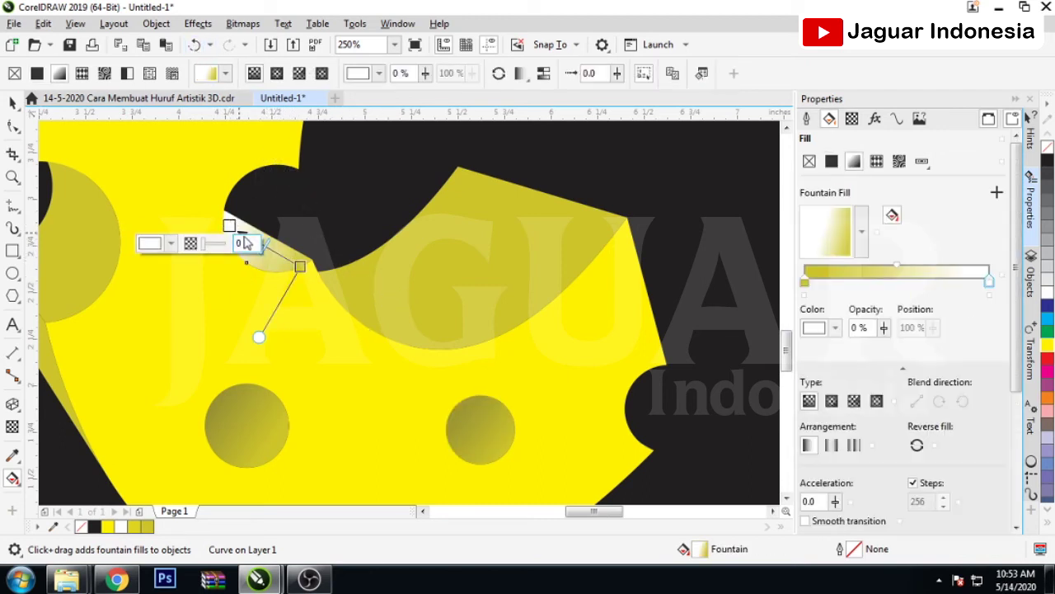
click(171, 244)
click(283, 481)
click(463, 419)
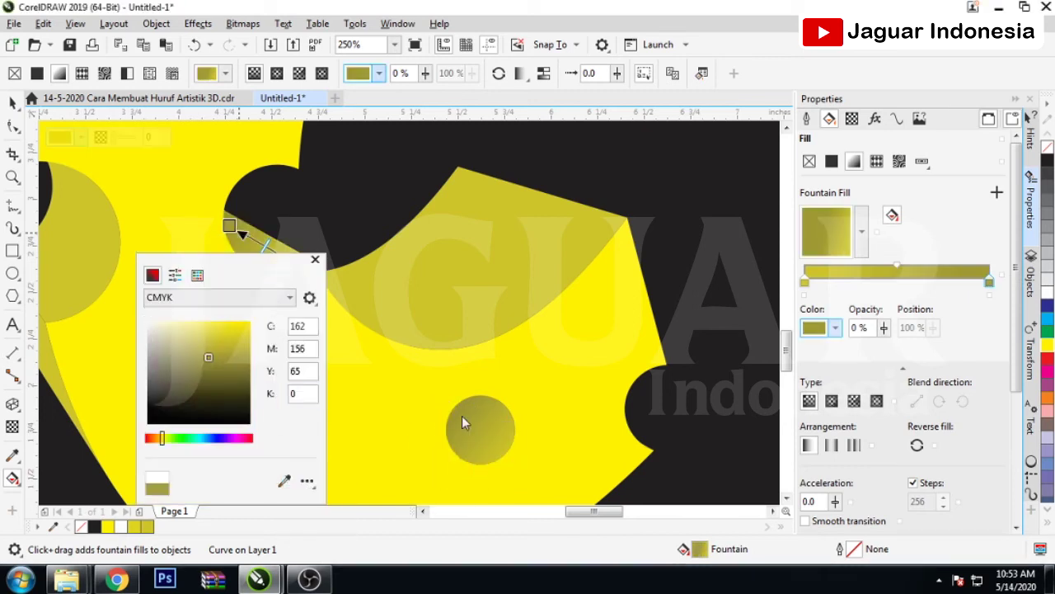
click(244, 250)
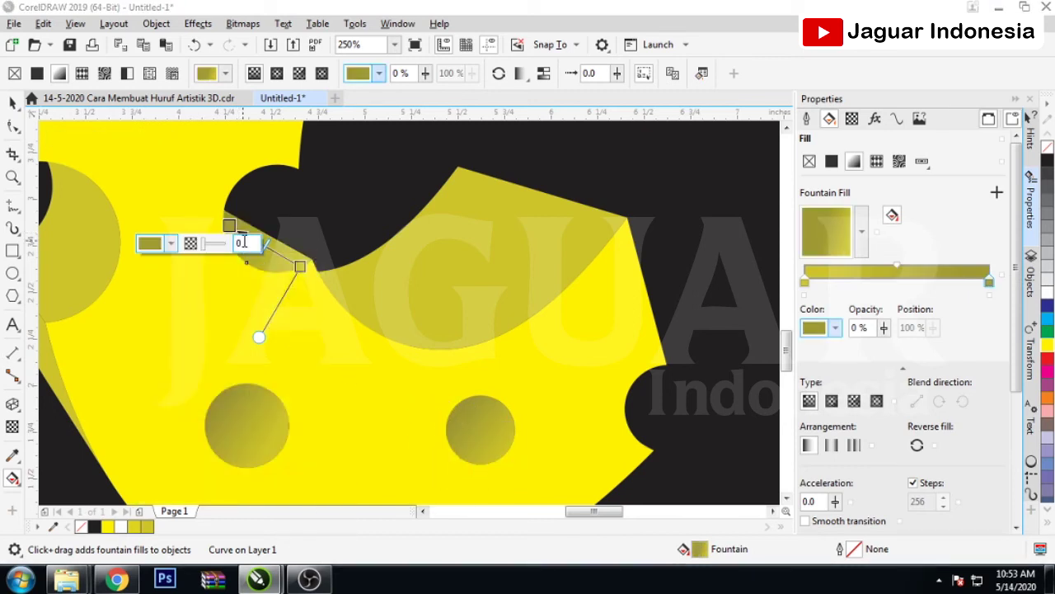
Give the large shadow area a gradient whose white end becomes the sampled olive hole colour
click(299, 266)
click(429, 289)
drag(528, 288, 372, 296)
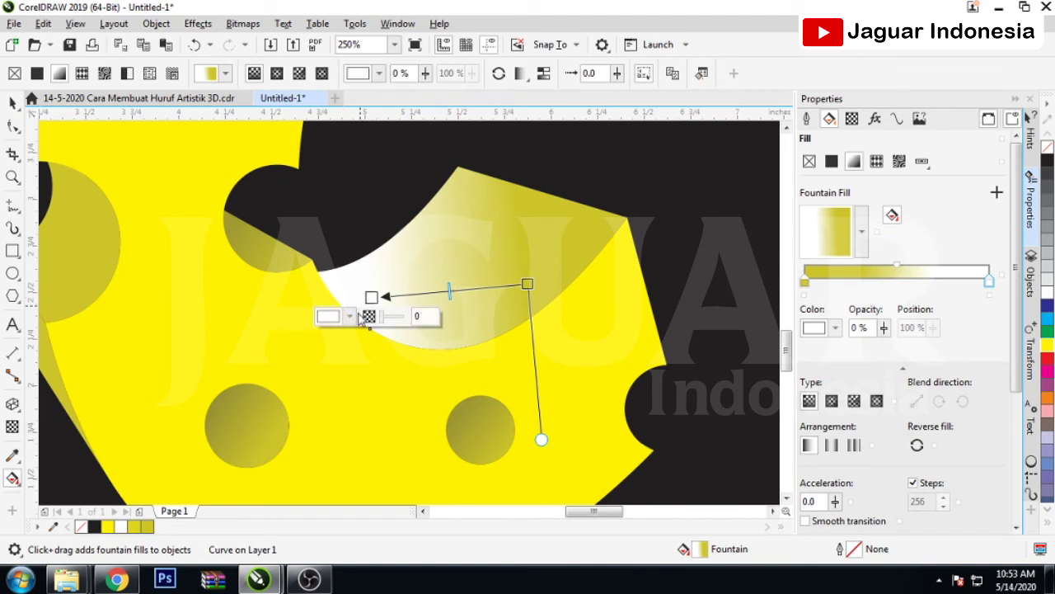
click(350, 317)
click(470, 279)
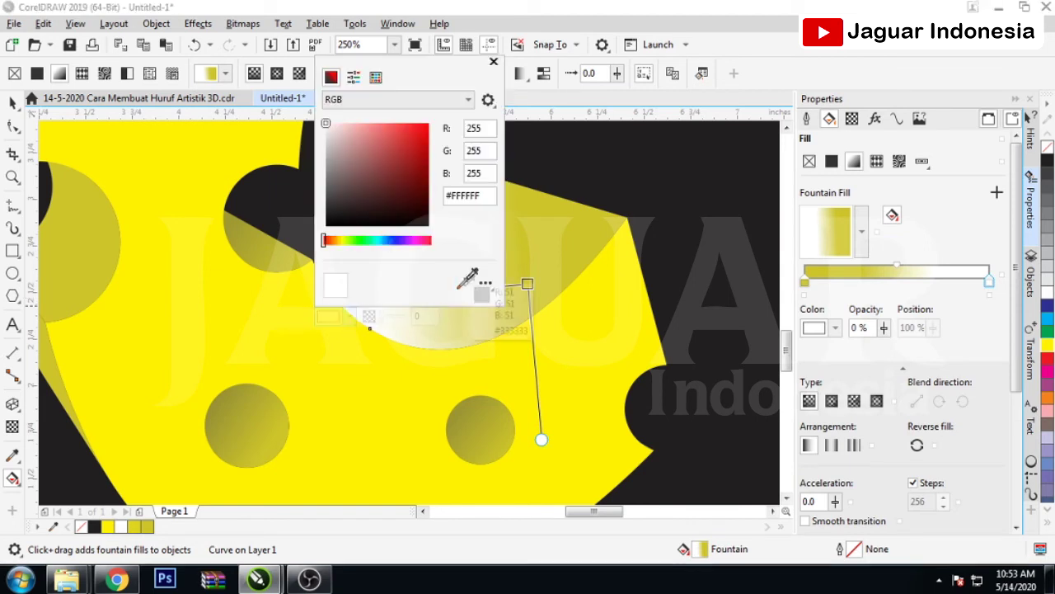
click(467, 420)
click(330, 398)
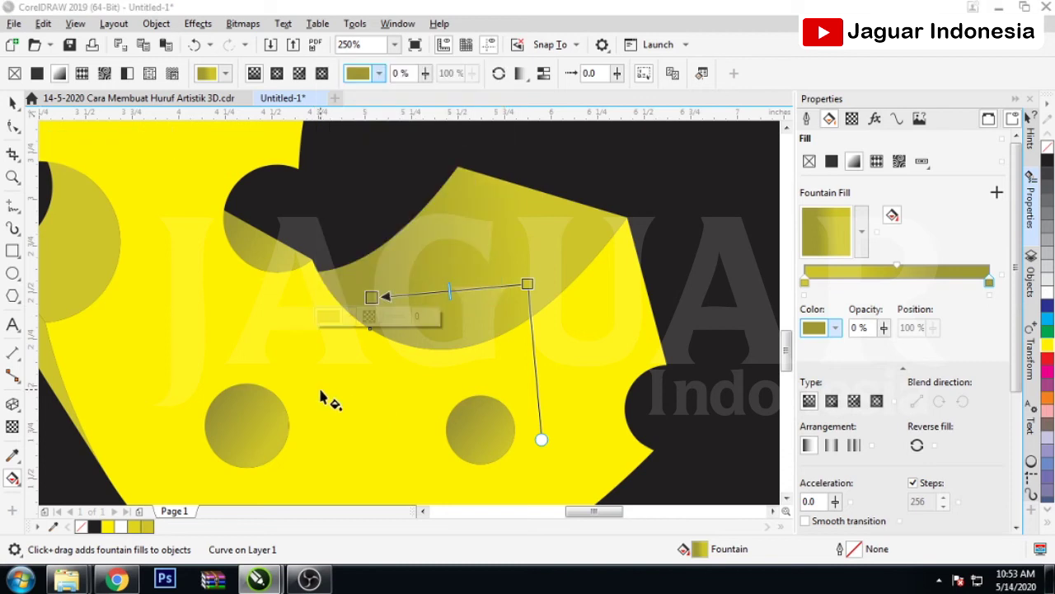
scroll(376, 295, down, 2)
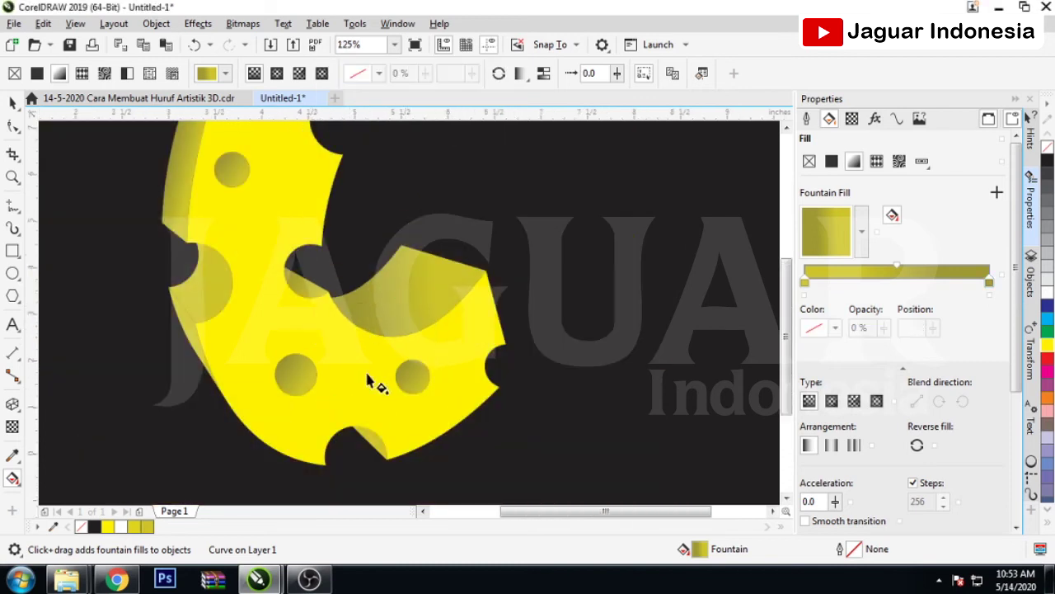
Apply a gradient across the bottom notch wedge with its white end sampled to olive
scroll(377, 391, down, 1)
scroll(372, 405, up, 1)
scroll(375, 402, up, 4)
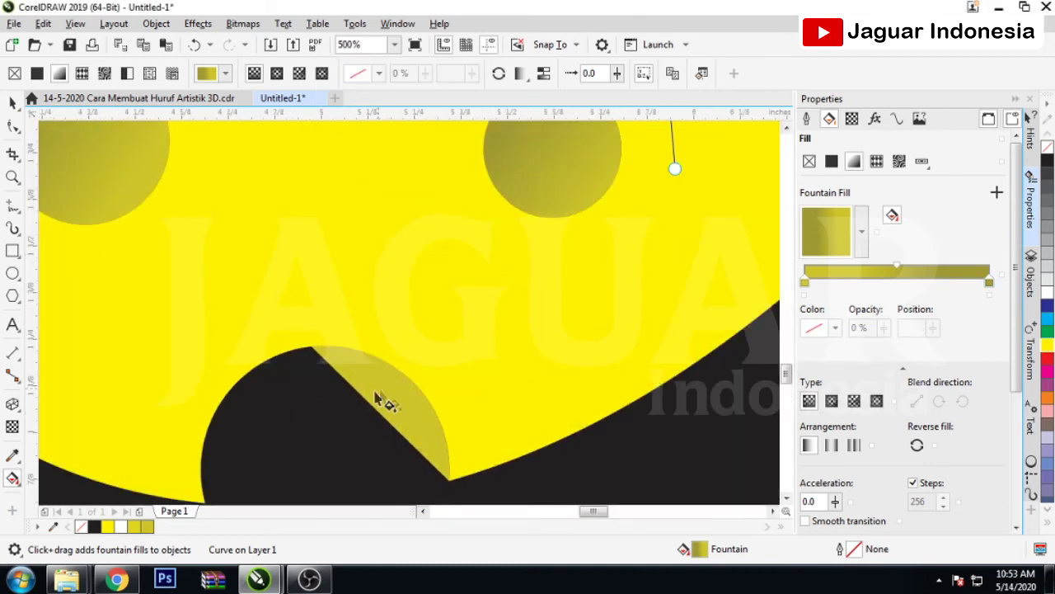
click(406, 396)
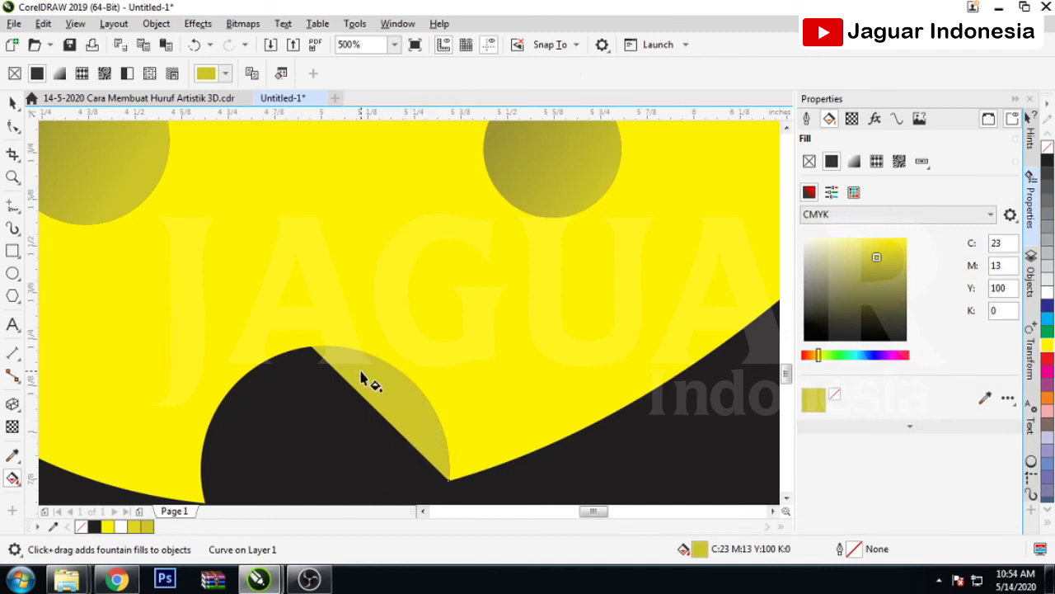
drag(363, 378, 422, 431)
scroll(418, 432, down, 1)
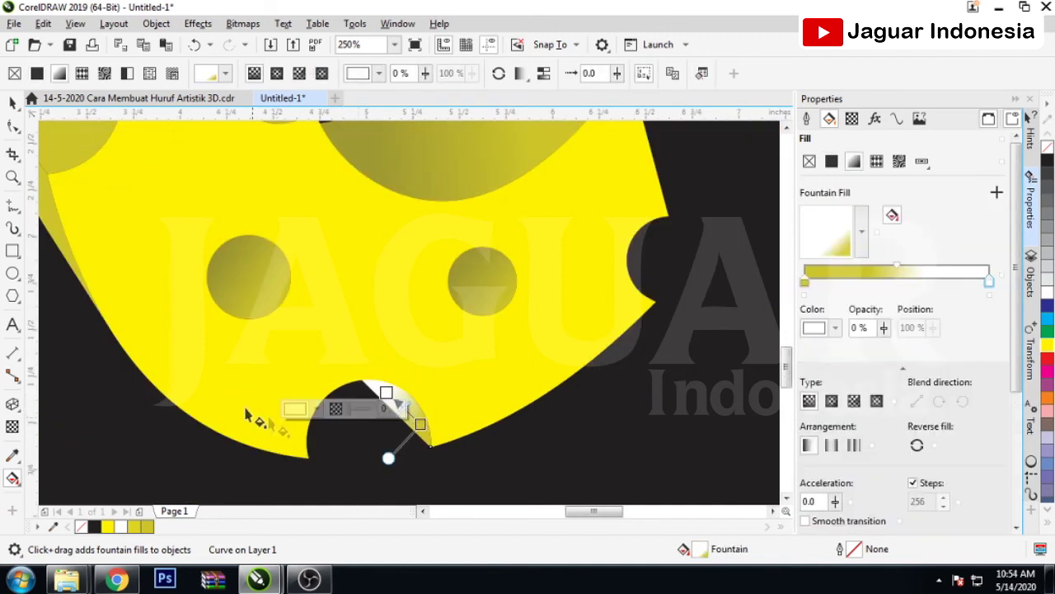
click(299, 408)
click(428, 376)
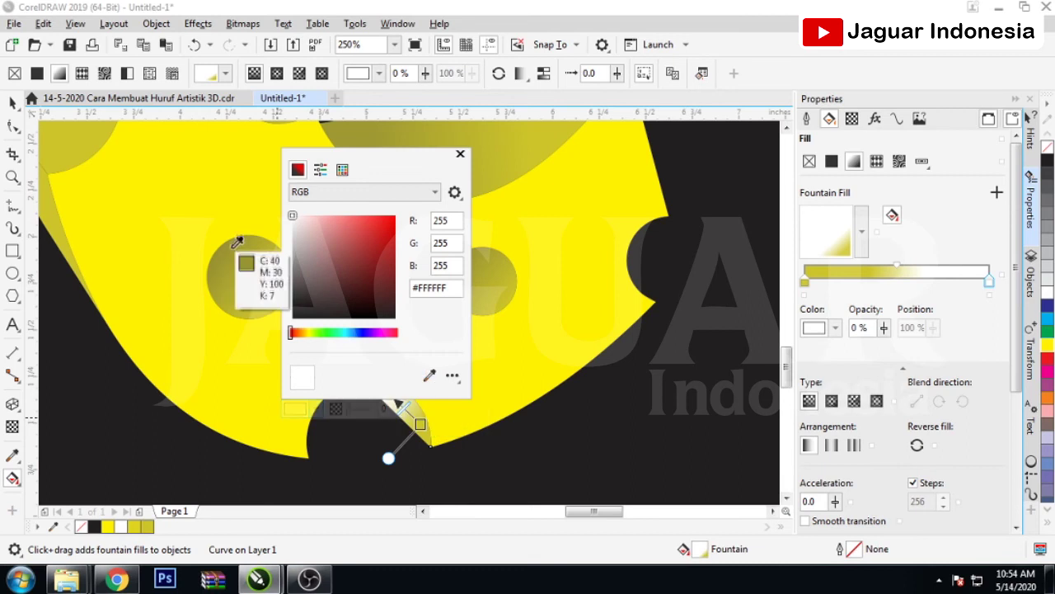
click(237, 242)
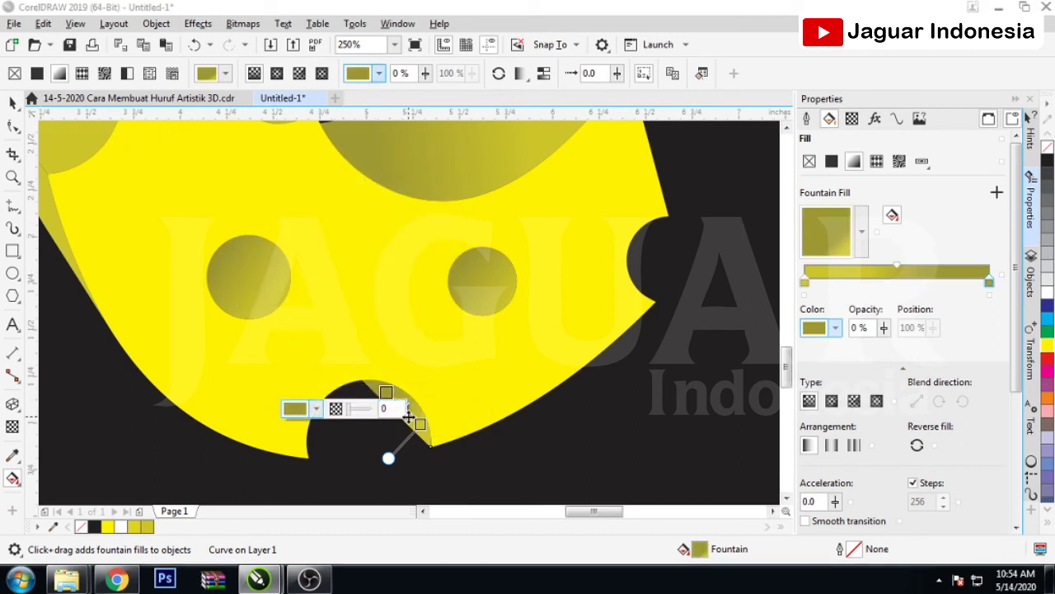
click(412, 427)
Reposition the bottom notch gradient's start node to refine the shading
scroll(414, 430, up, 1)
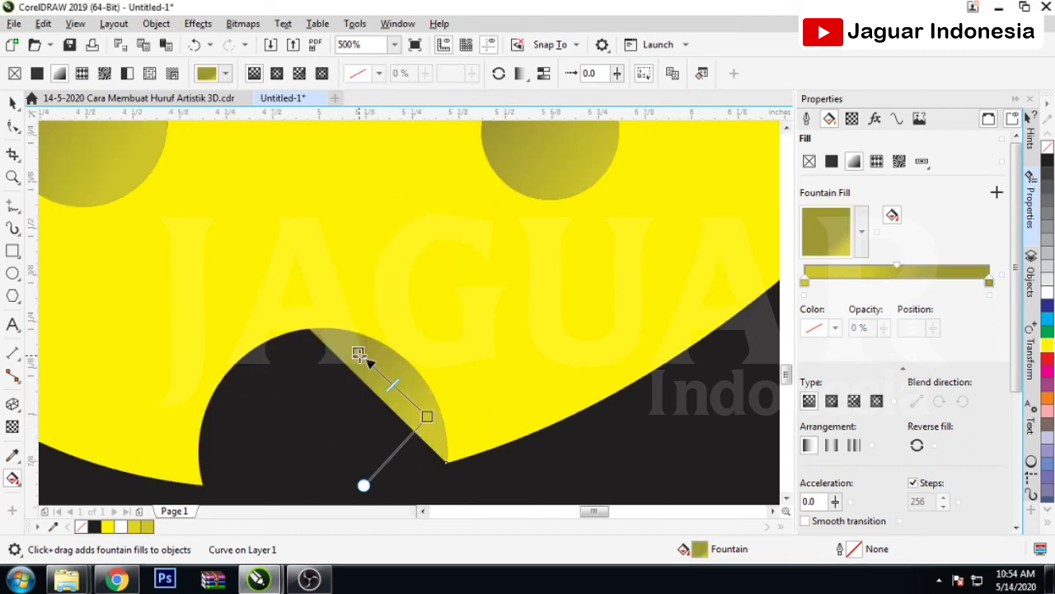
click(359, 355)
drag(427, 417, 435, 430)
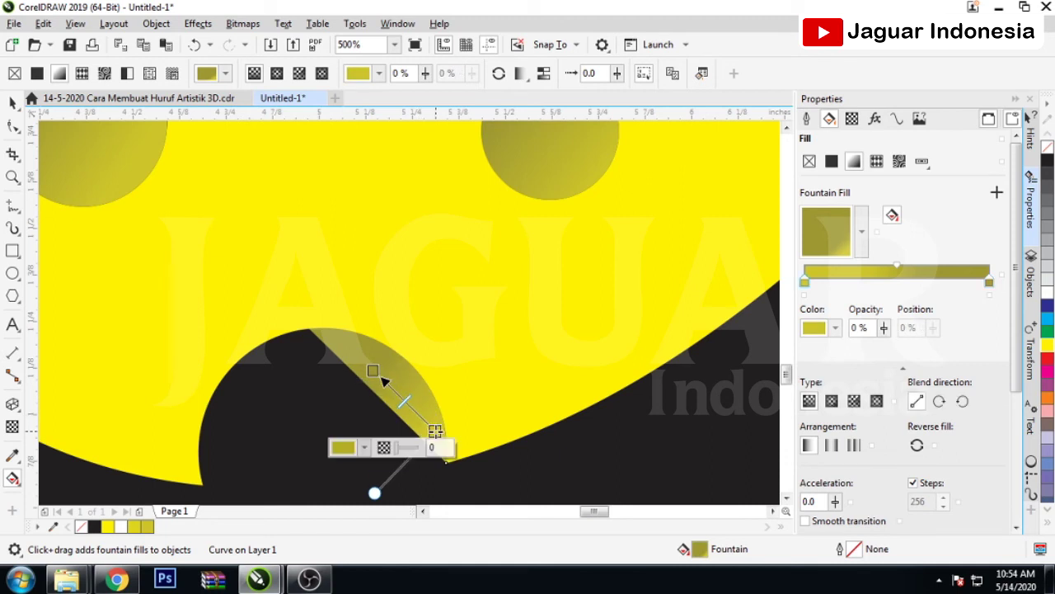
click(558, 408)
Apply a gradient across the left notch wedge and turn its white end olive
scroll(561, 428, down, 1)
scroll(490, 419, down, 1)
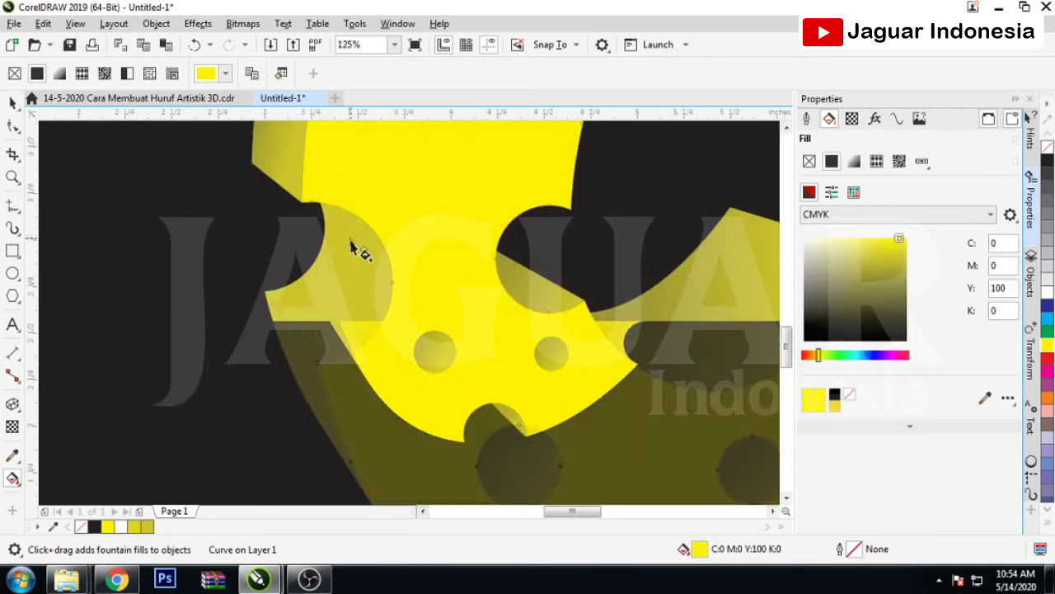
scroll(353, 264, up, 2)
drag(388, 401, 297, 313)
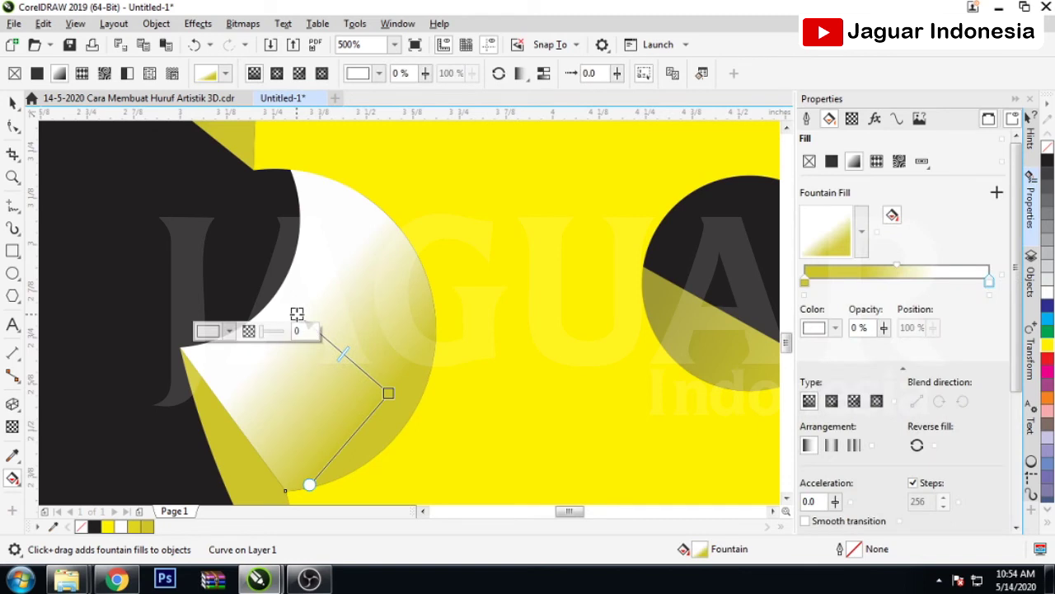
click(296, 310)
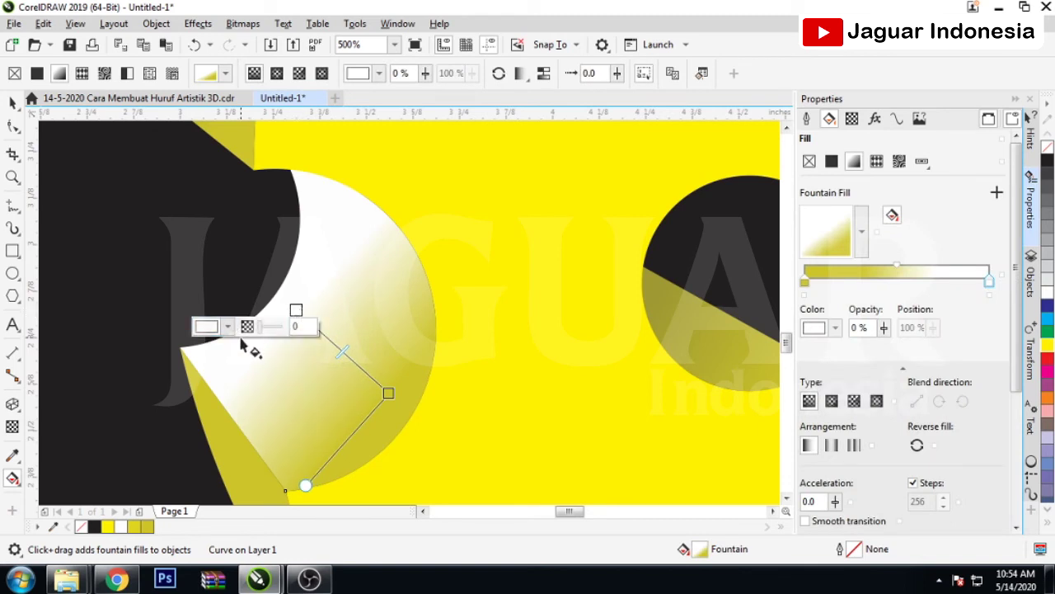
click(227, 327)
click(339, 293)
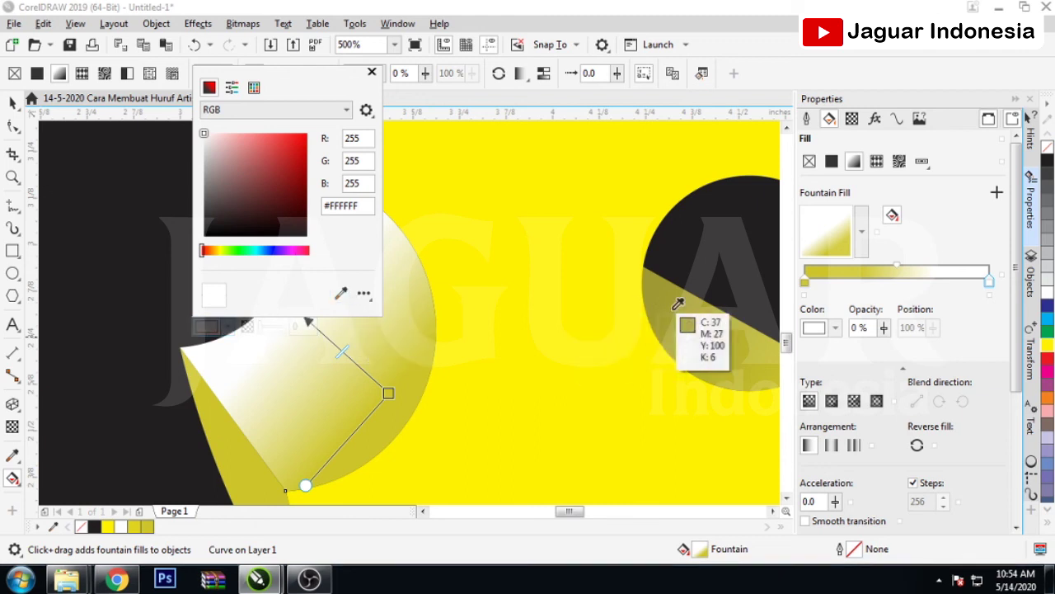
click(676, 307)
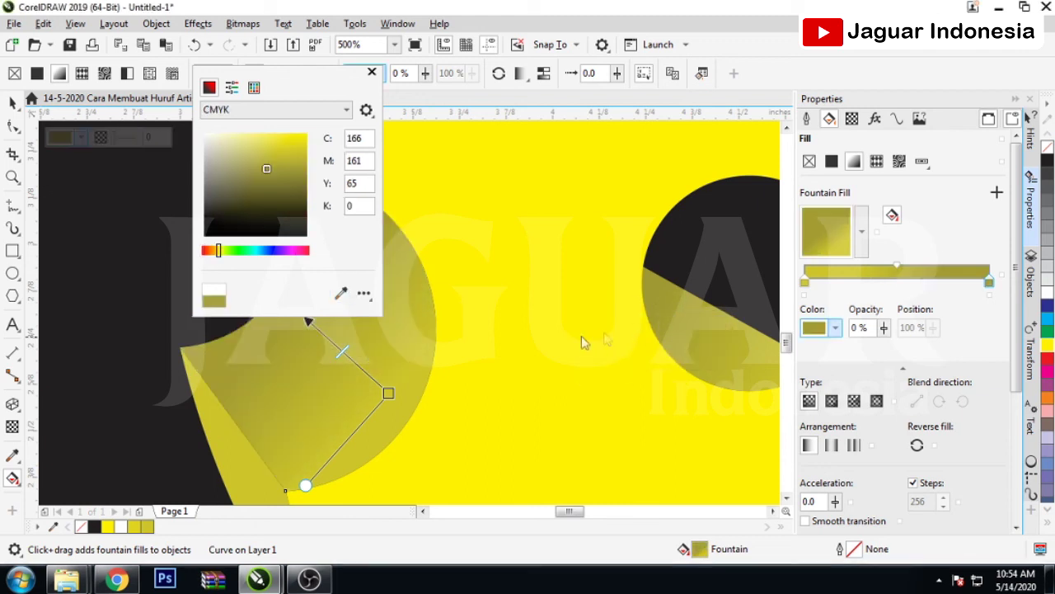
click(301, 310)
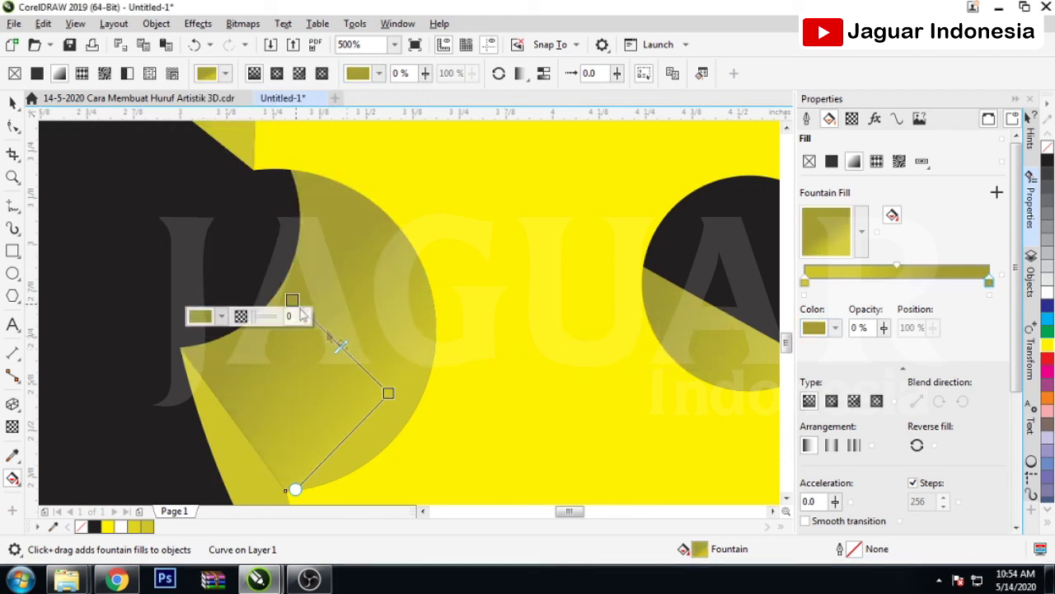
Shorten and reshape the left notch gradient toward the notch edge
drag(388, 394, 355, 370)
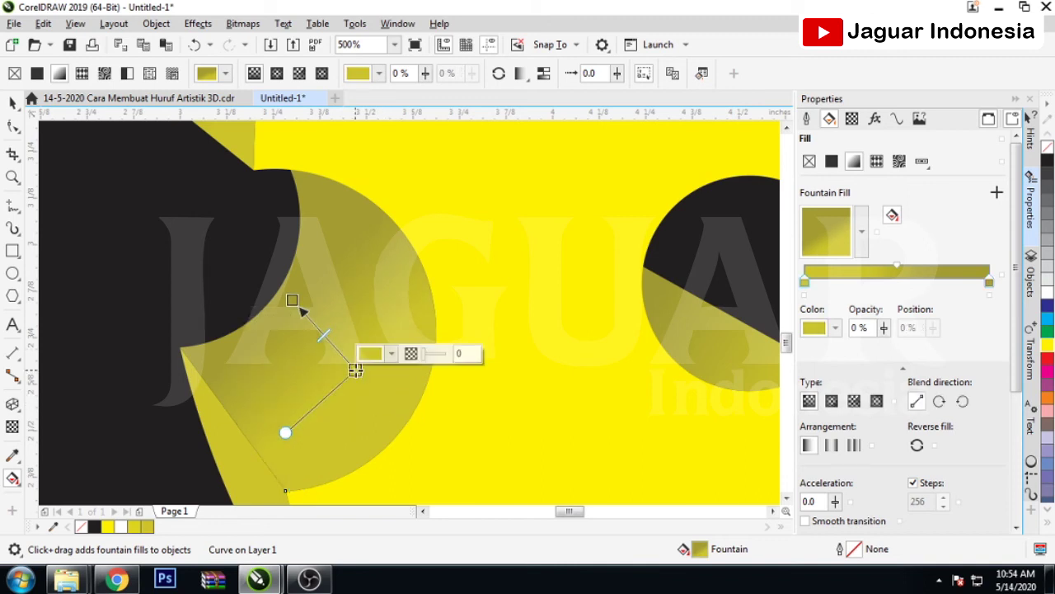
mouse_move(291, 300)
mouse_down()
mouse_move(276, 292)
mouse_move(260, 311)
mouse_up()
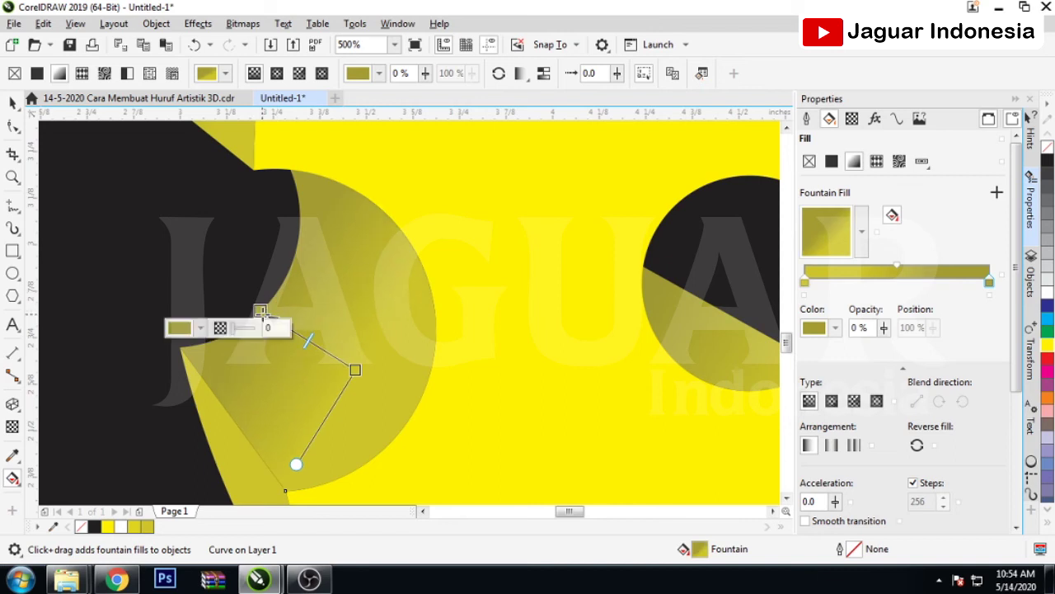
drag(356, 370, 349, 341)
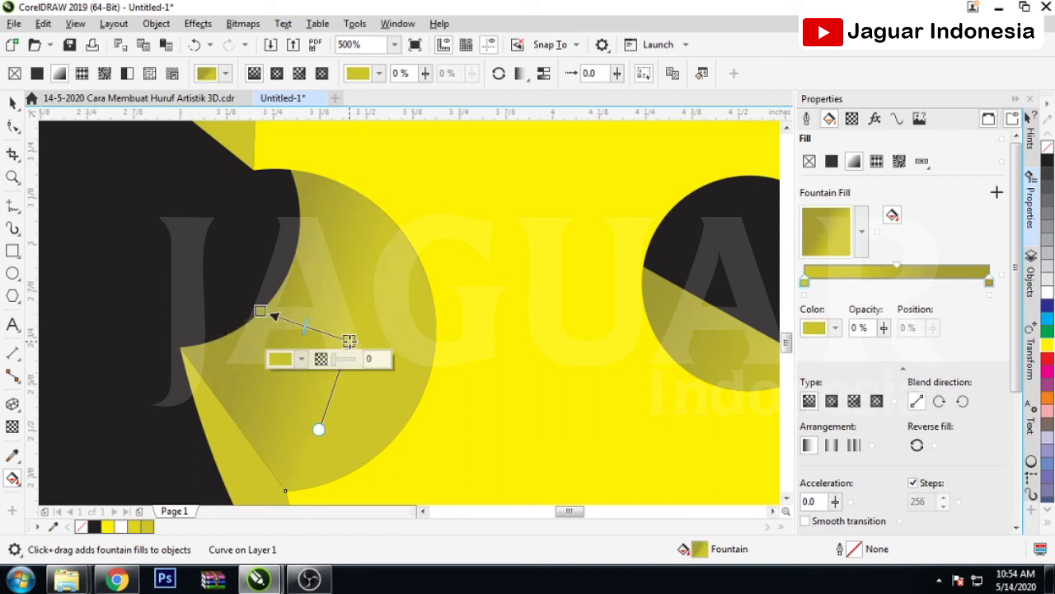
click(278, 322)
Adjust the upper-left notch wedge's gradient, lengthening it by moving the start outward
scroll(285, 322, down, 2)
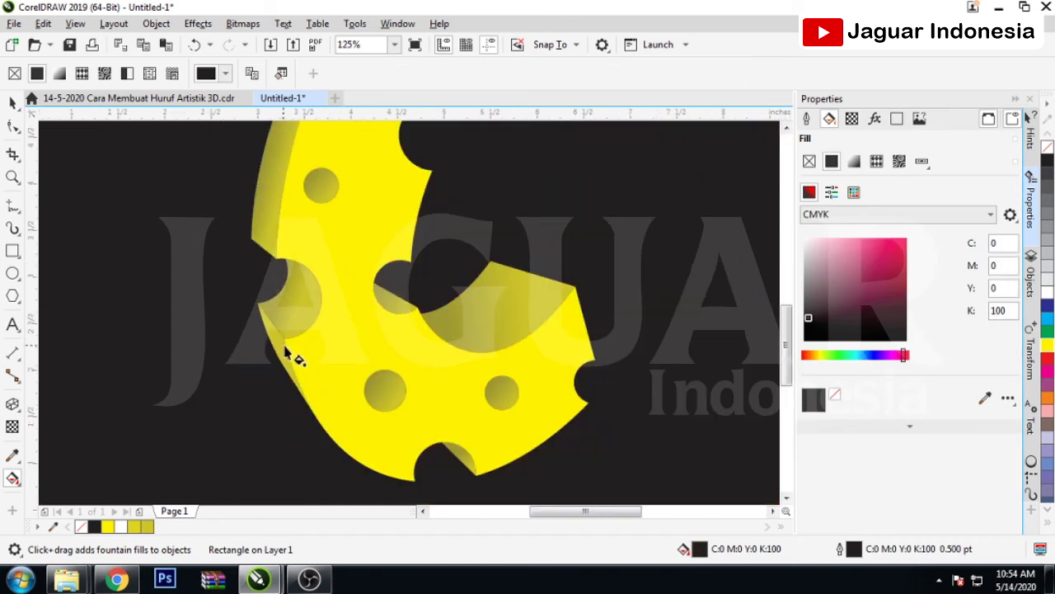
scroll(289, 353, up, 1)
click(324, 273)
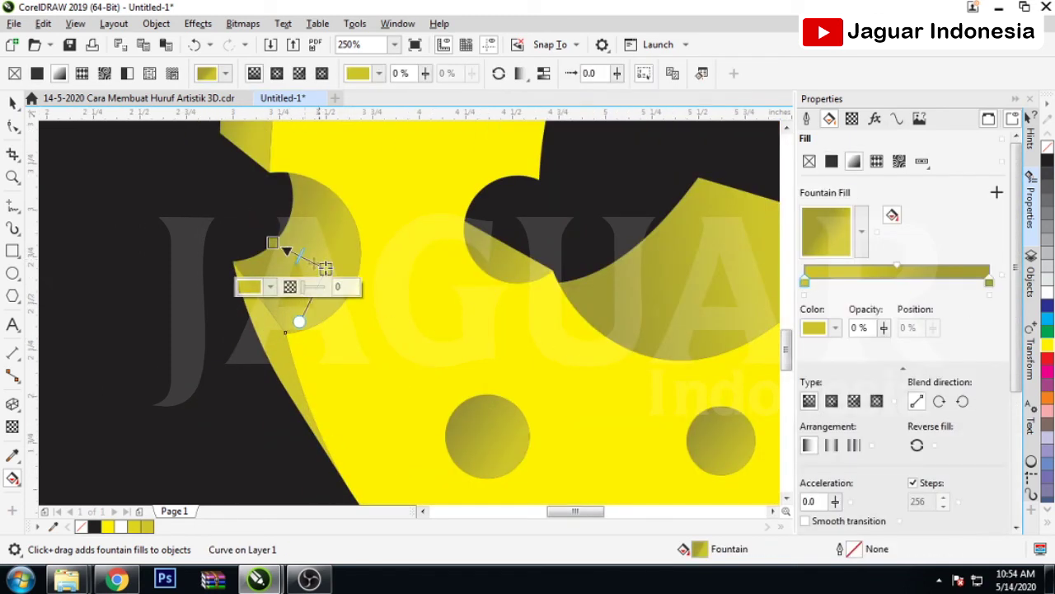
scroll(318, 257, up, 2)
scroll(302, 276, down, 1)
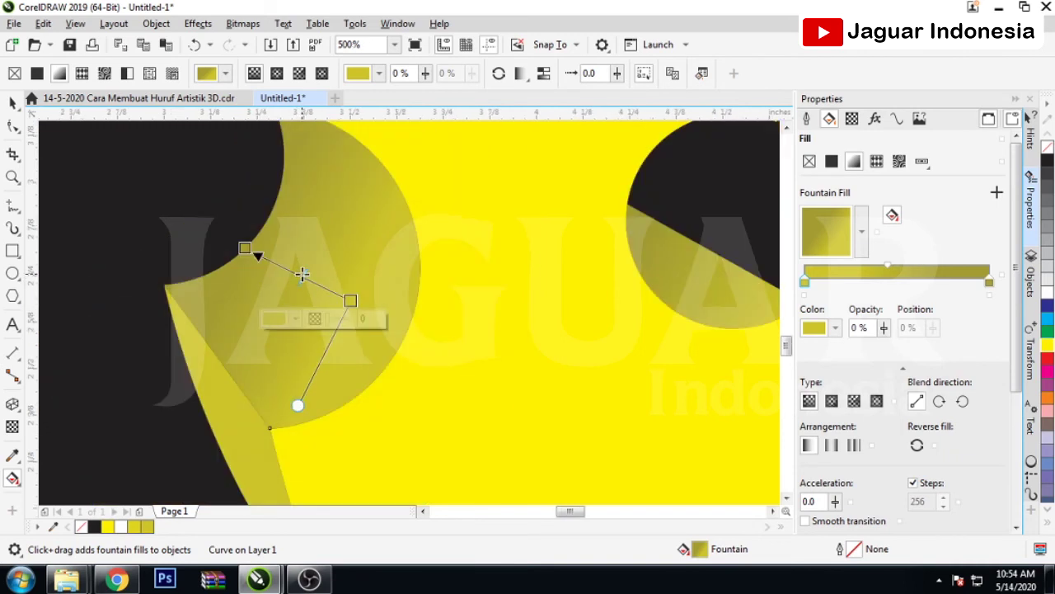
scroll(302, 275, down, 1)
click(244, 289)
scroll(281, 318, down, 1)
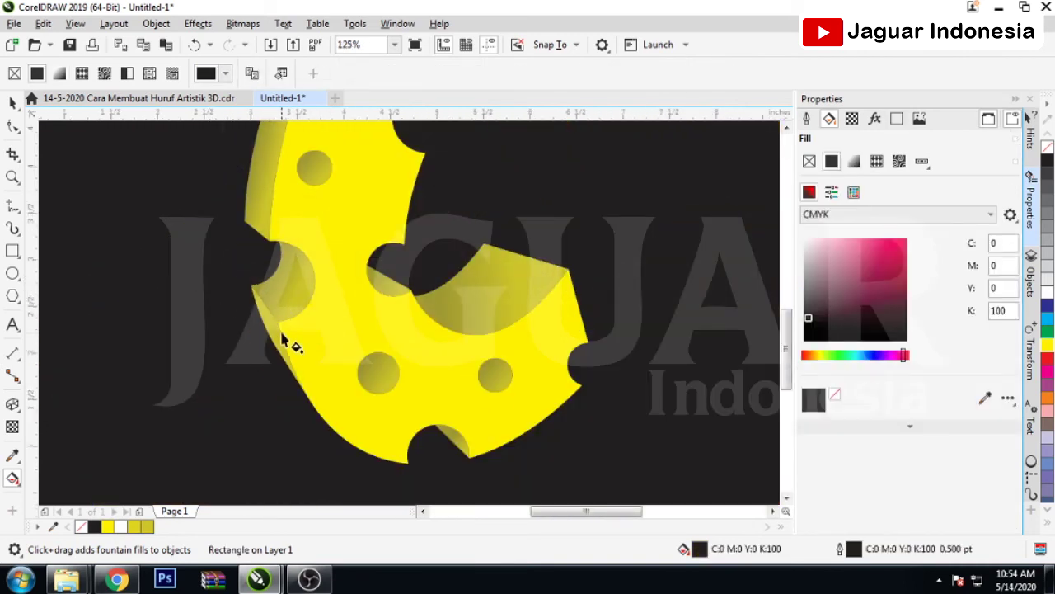
scroll(288, 334, up, 1)
click(324, 262)
drag(317, 248, 330, 261)
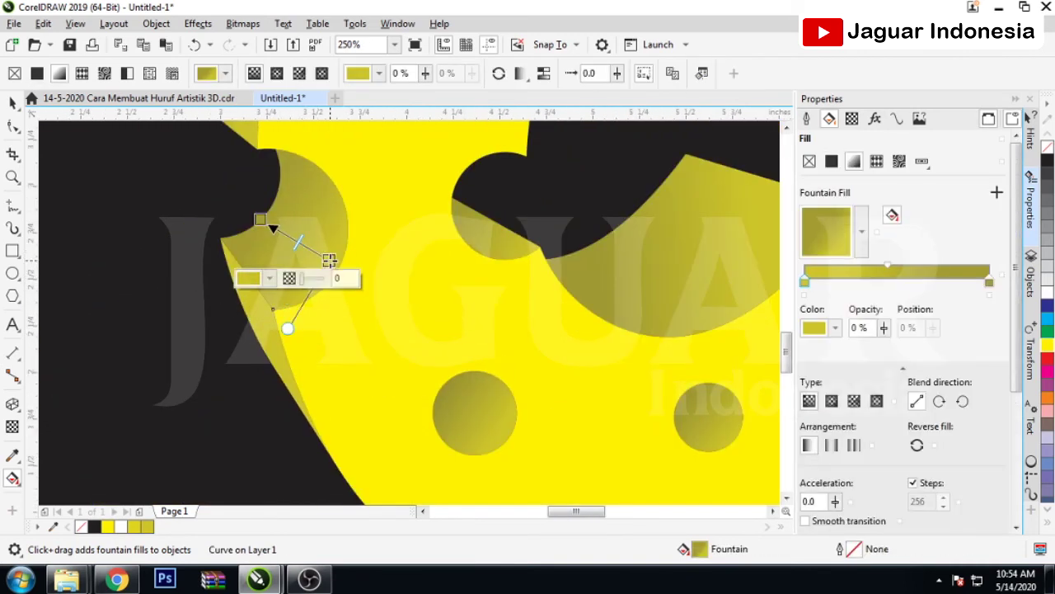
mouse_move(258, 220)
mouse_down()
mouse_move(225, 203)
mouse_move(233, 182)
mouse_up()
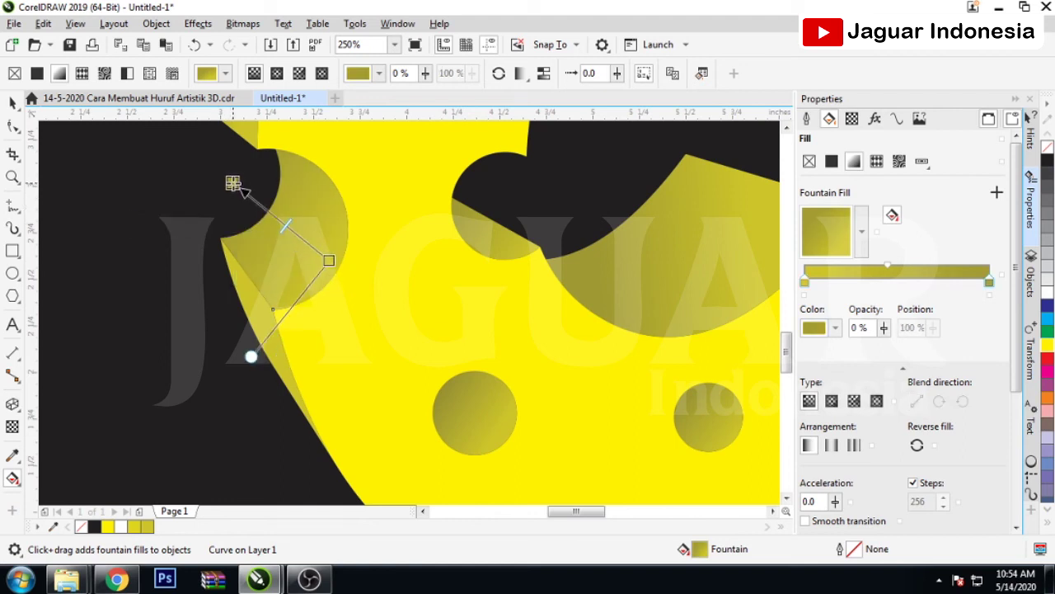
Try a lighter olive on the upper-left wedge's end node, then undo it
click(328, 259)
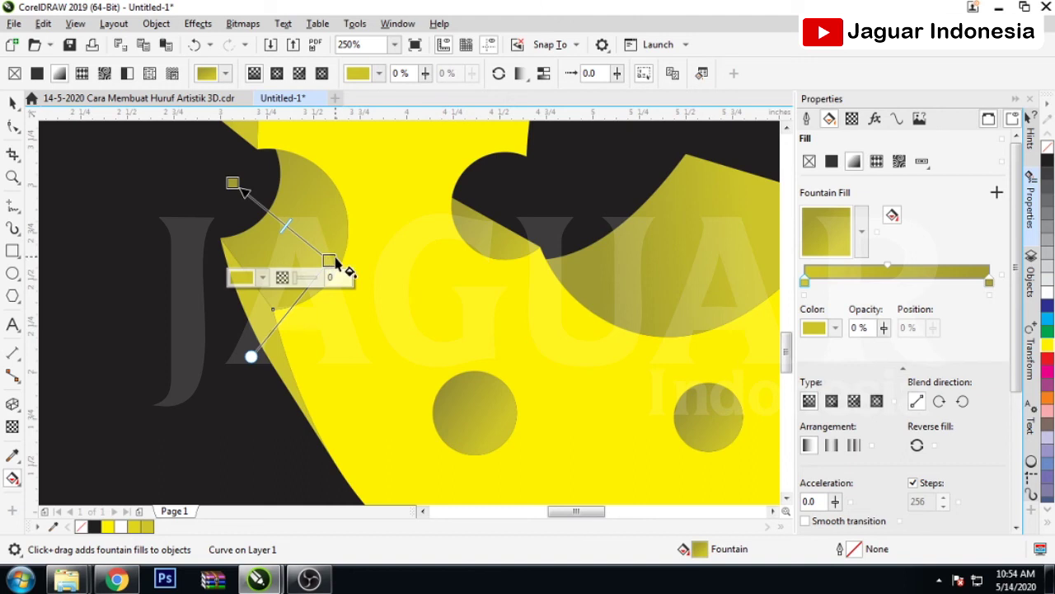
click(263, 278)
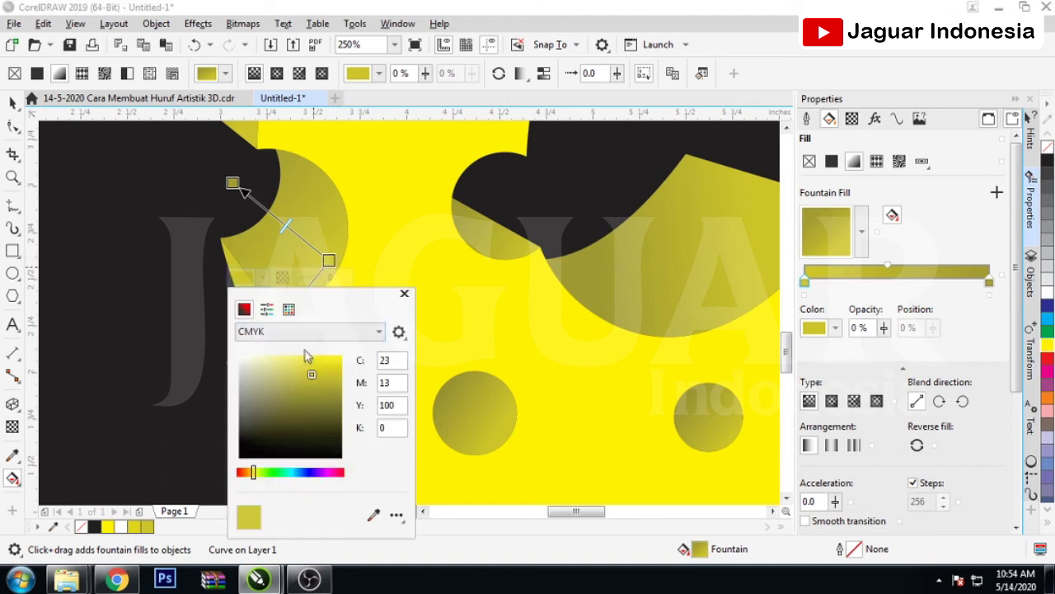
click(318, 370)
click(252, 353)
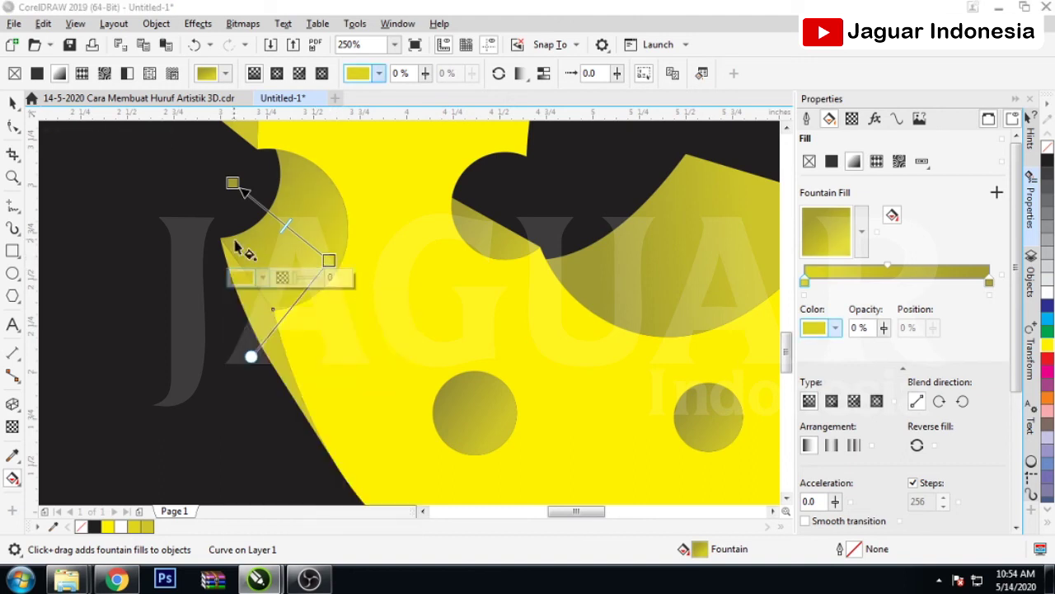
key(ctrl+z)
Apply a gradient to the left edge strip with its start colour sampled as olive
scroll(281, 356, up, 2)
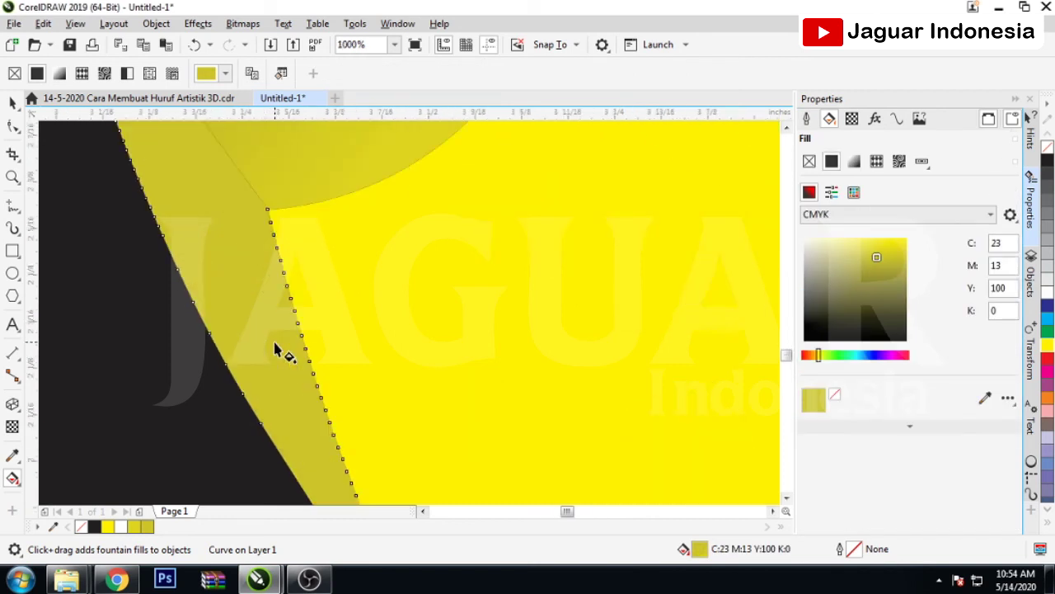
drag(247, 345, 245, 339)
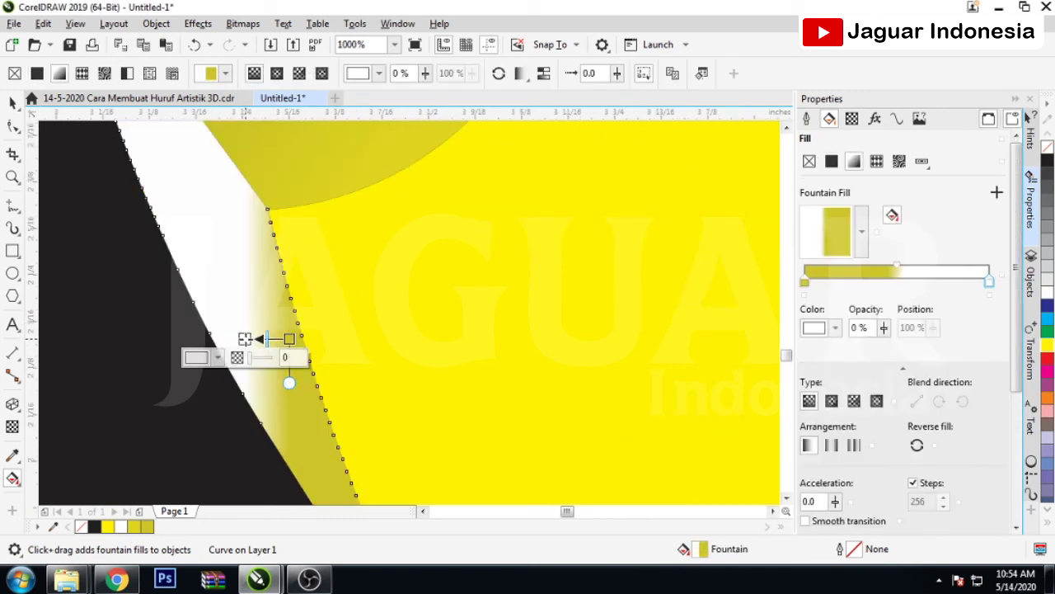
scroll(253, 387, down, 1)
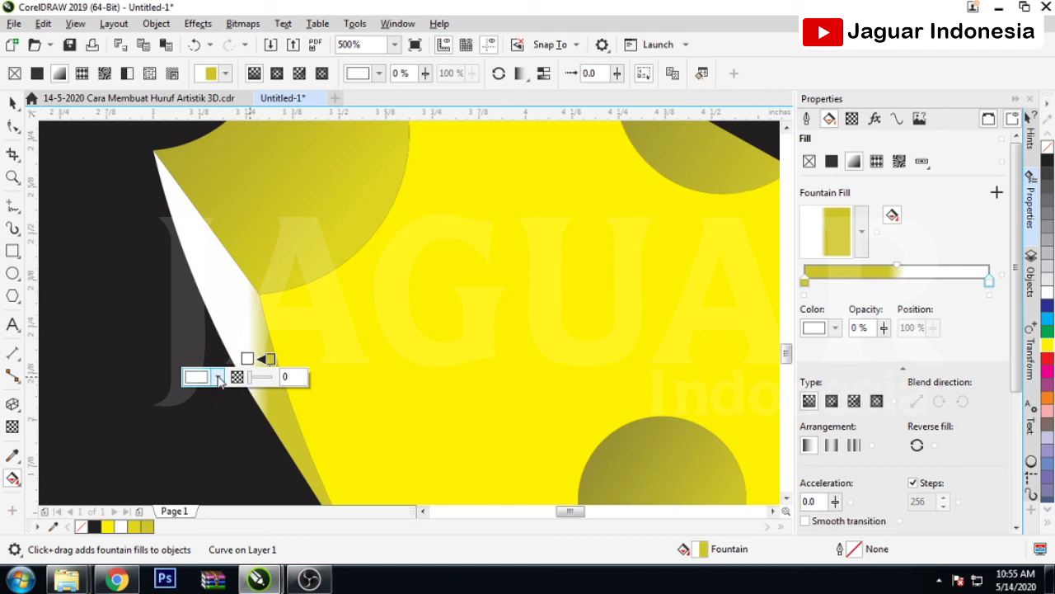
click(220, 378)
click(329, 343)
click(170, 170)
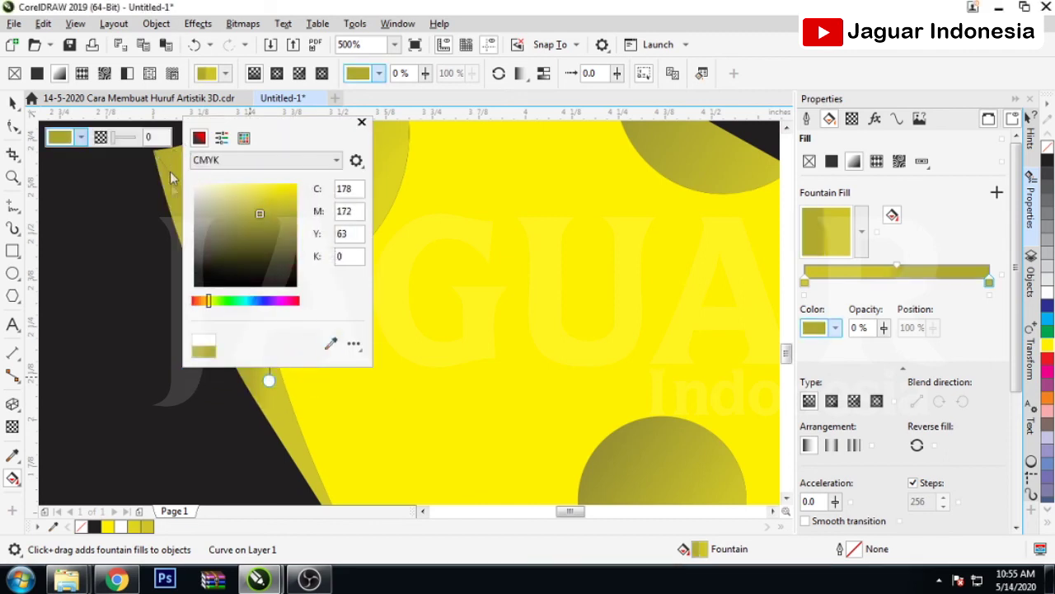
Angle the edge strip gradient, moving its end along the strip and start past the edge
mouse_move(248, 357)
mouse_down()
mouse_move(242, 379)
mouse_move(275, 355)
mouse_up()
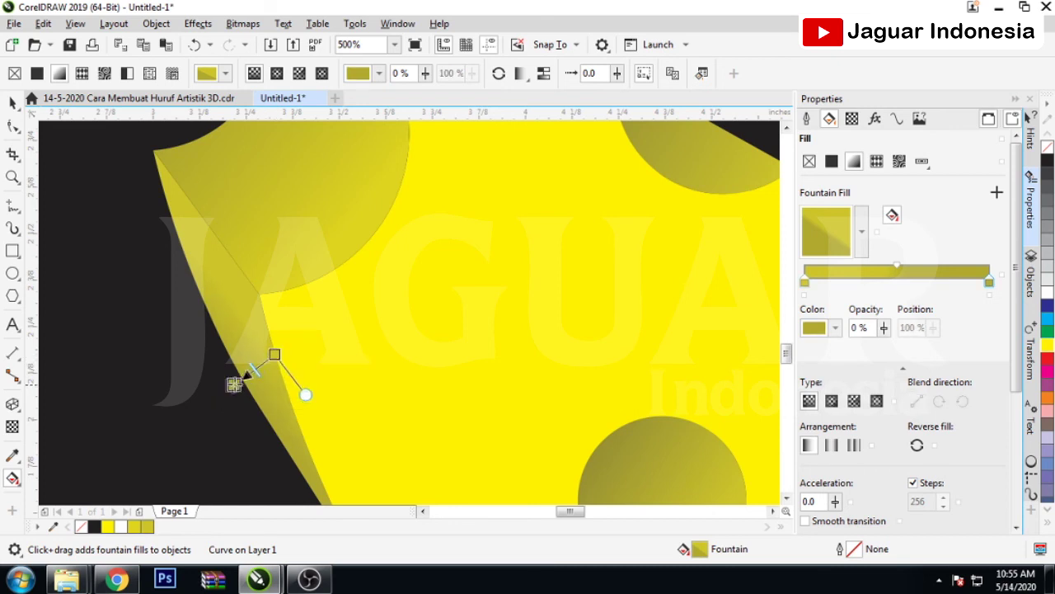
scroll(223, 346, down, 1)
scroll(228, 340, down, 1)
scroll(228, 340, up, 2)
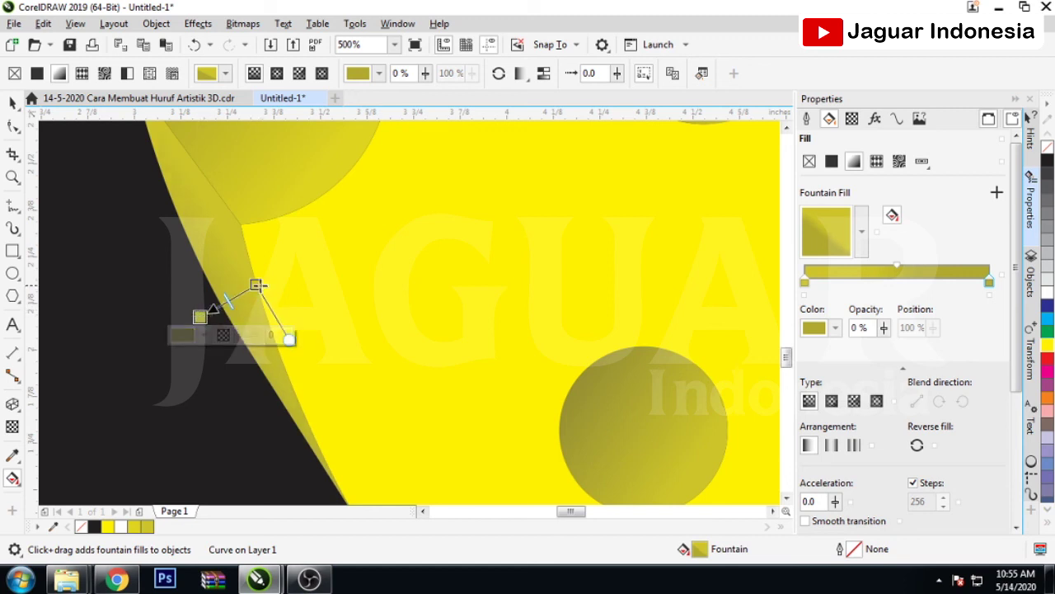
mouse_move(255, 284)
mouse_down()
mouse_move(262, 276)
mouse_move(246, 282)
mouse_move(275, 268)
mouse_up()
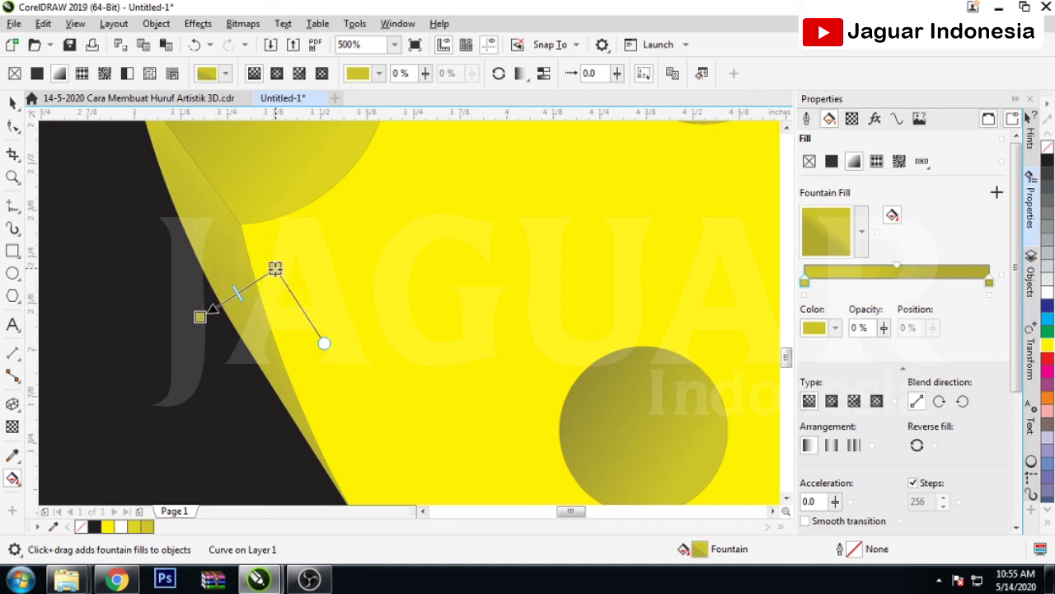
drag(202, 317, 183, 347)
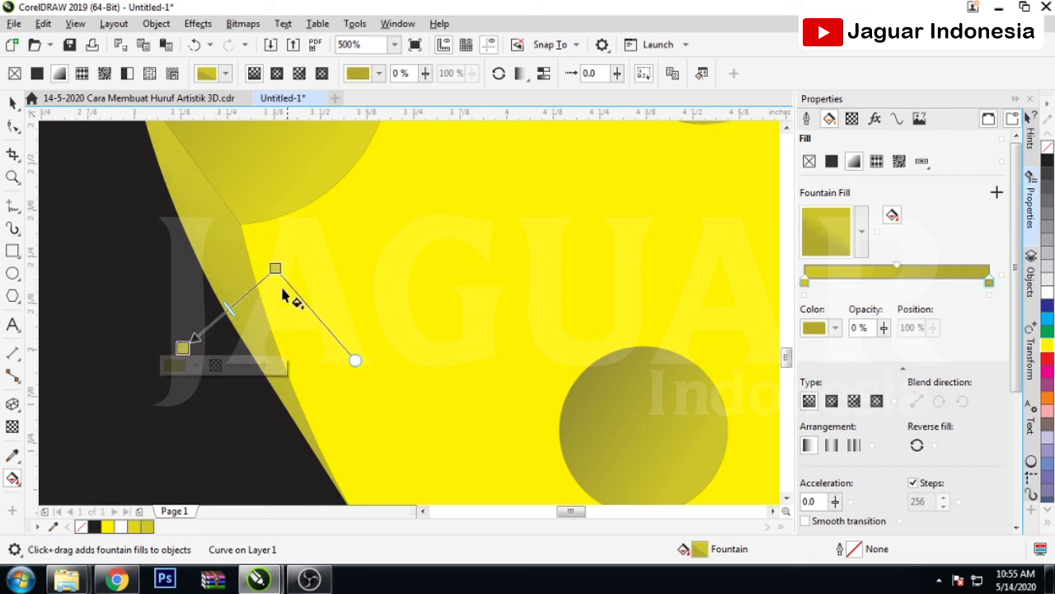
scroll(245, 307, up, 2)
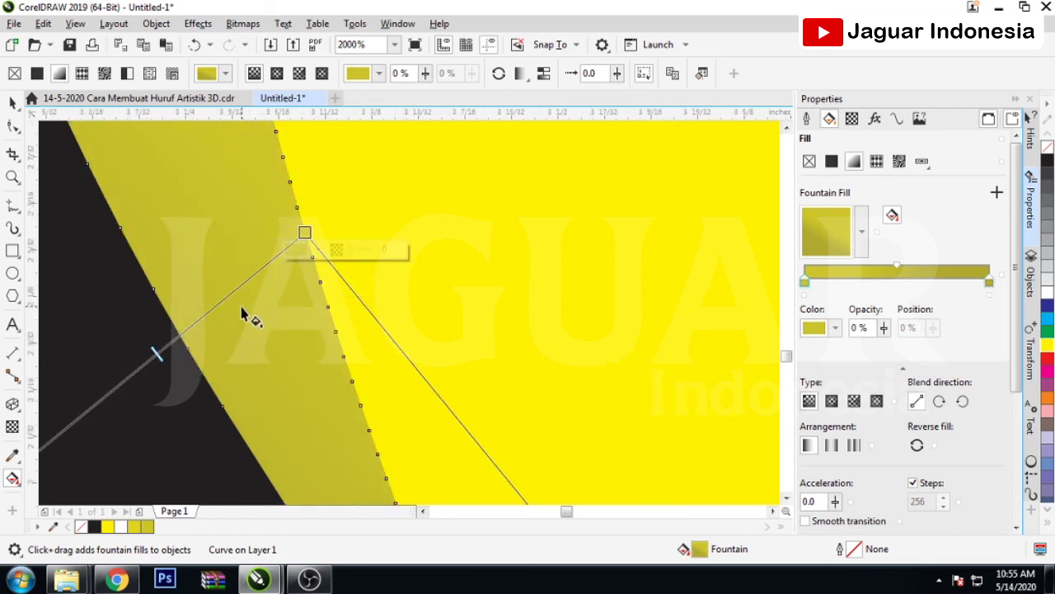
scroll(319, 284, down, 1)
scroll(318, 284, down, 2)
Try an olive gradient on the yellow piece beside the inner hole, then undo it
click(188, 325)
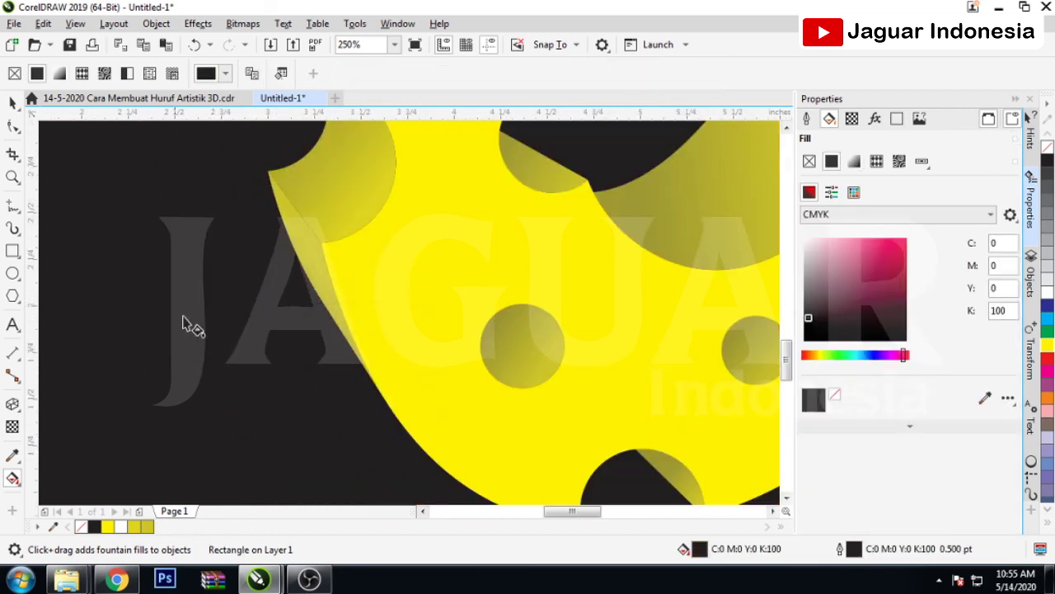
scroll(165, 330, down, 1)
scroll(245, 323, down, 1)
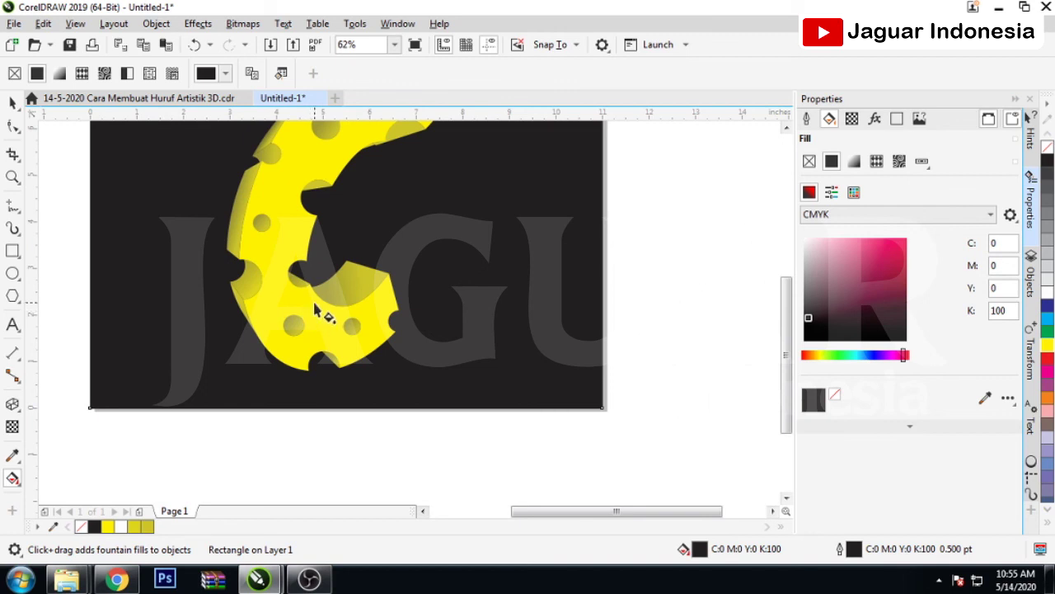
scroll(363, 292, up, 1)
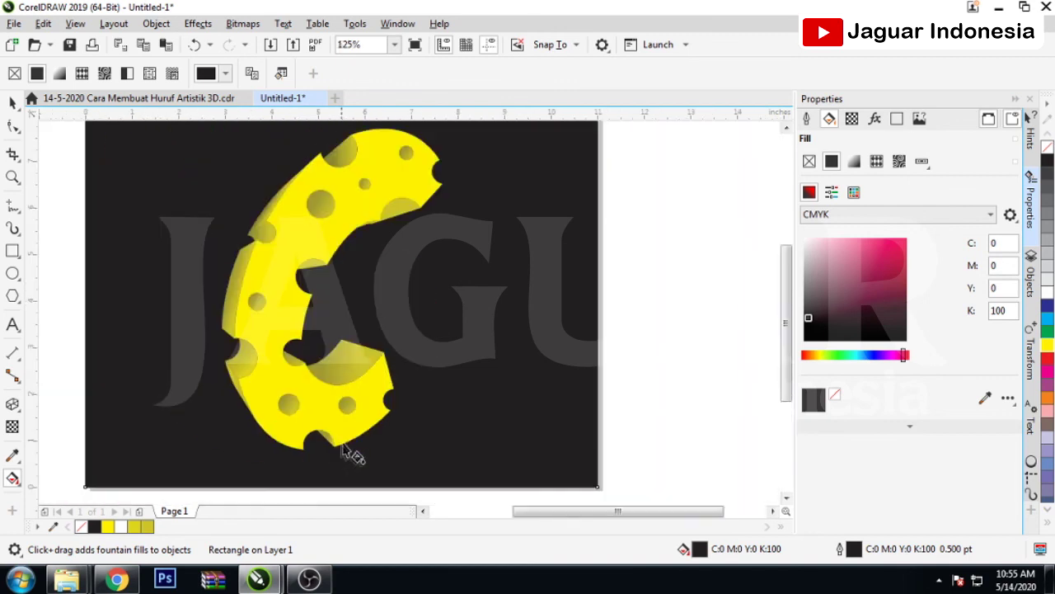
scroll(344, 288, up, 2)
click(290, 371)
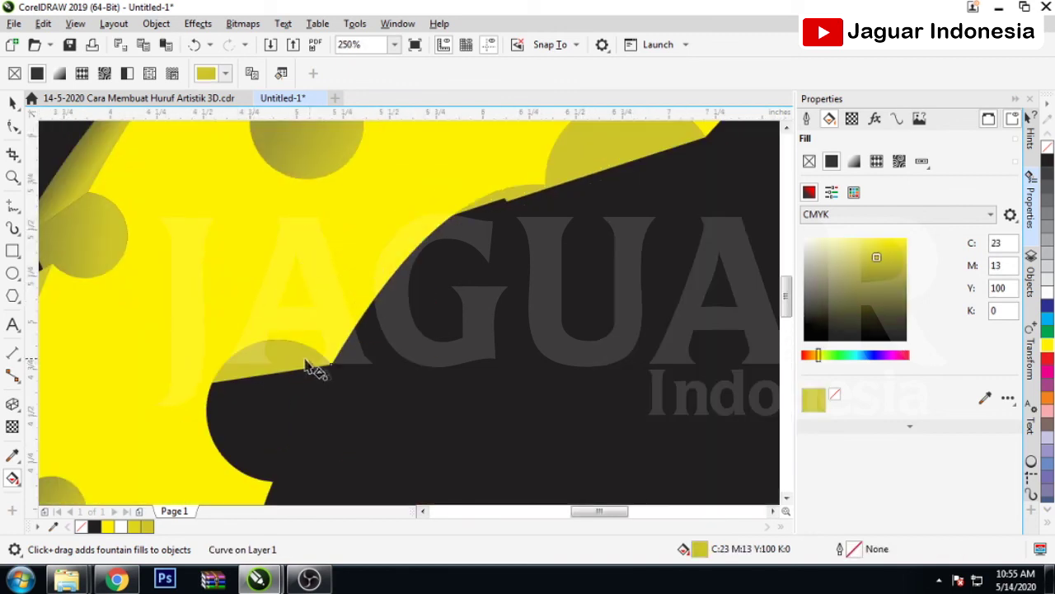
click(270, 361)
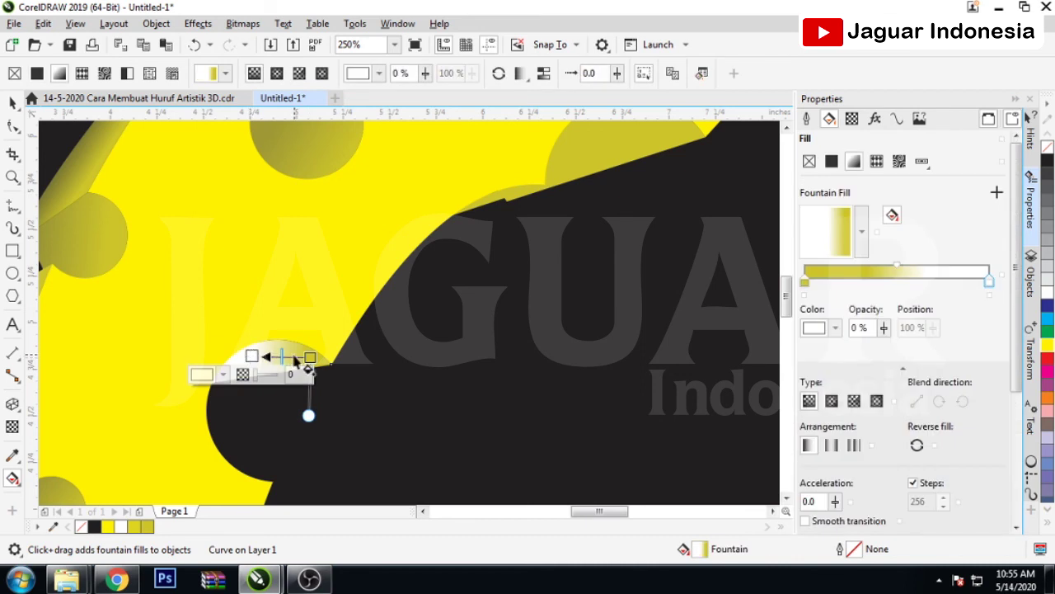
click(224, 374)
click(337, 340)
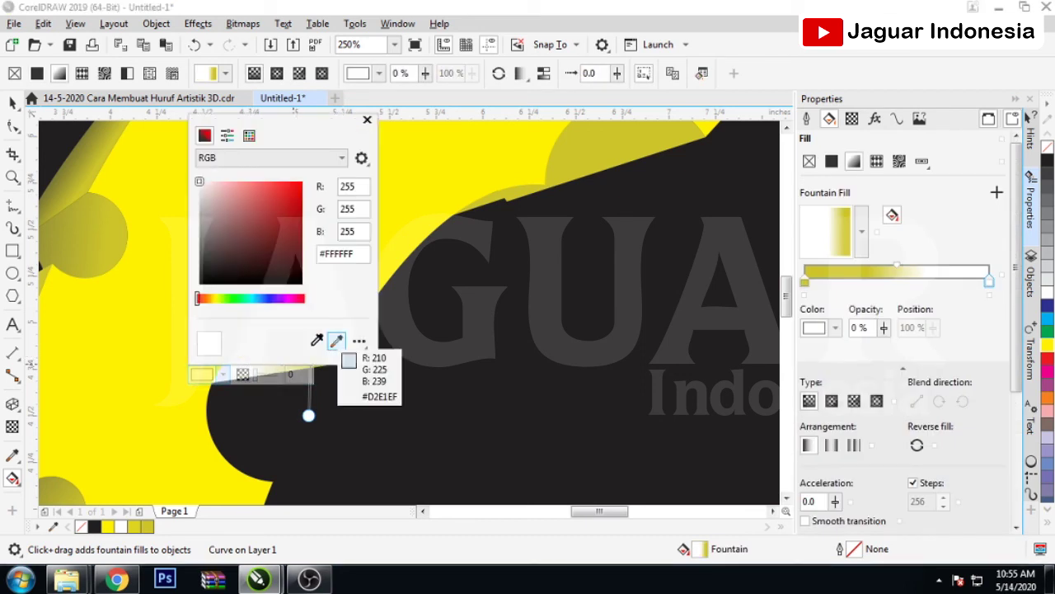
click(64, 233)
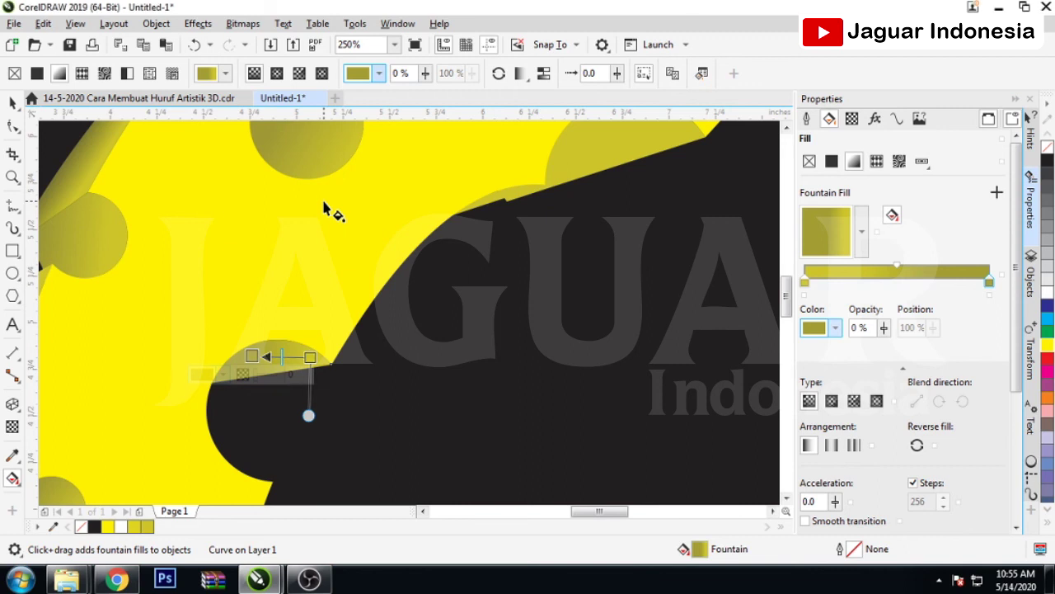
key(ctrl+z)
Draw a gradient across the first half hole with its light end sampled to olive
scroll(338, 247, down, 2)
scroll(540, 219, up, 2)
drag(500, 223, 412, 222)
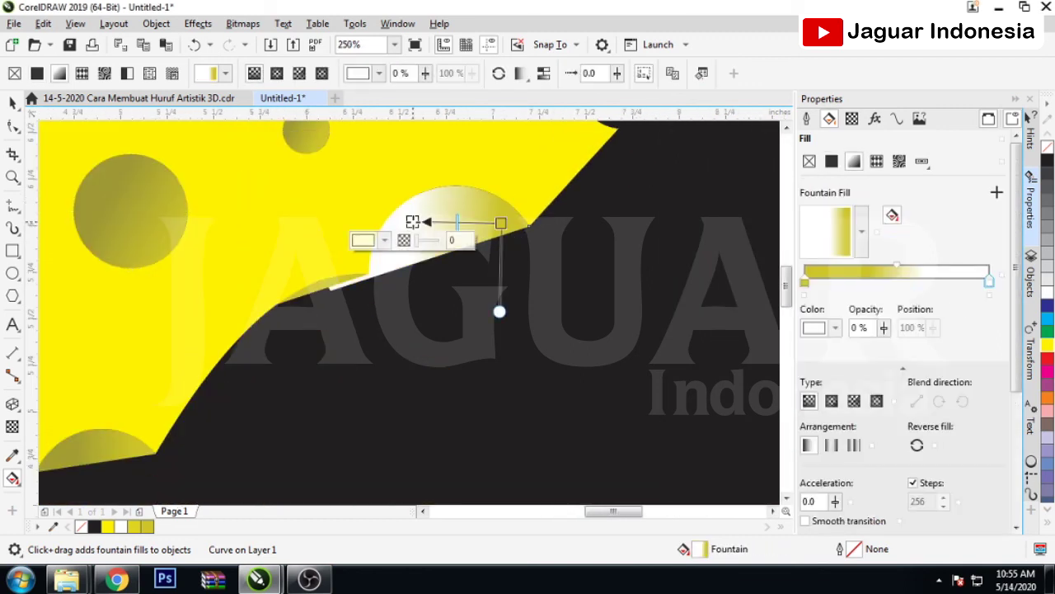
click(384, 240)
click(497, 478)
click(78, 188)
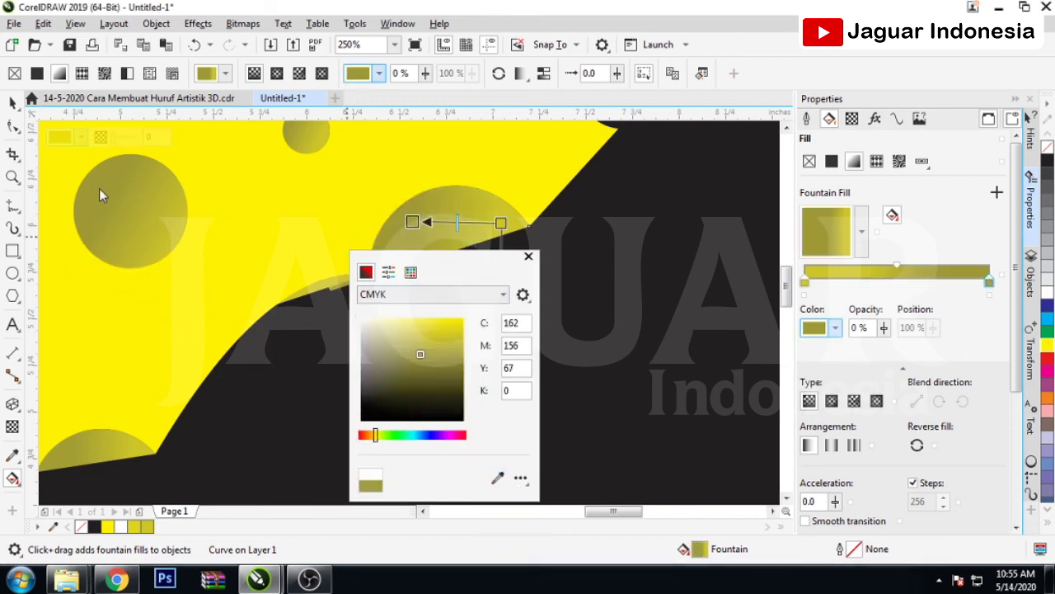
Give the next half hole an olive-ended gradient and lengthen it toward the right
click(317, 280)
scroll(324, 283, up, 2)
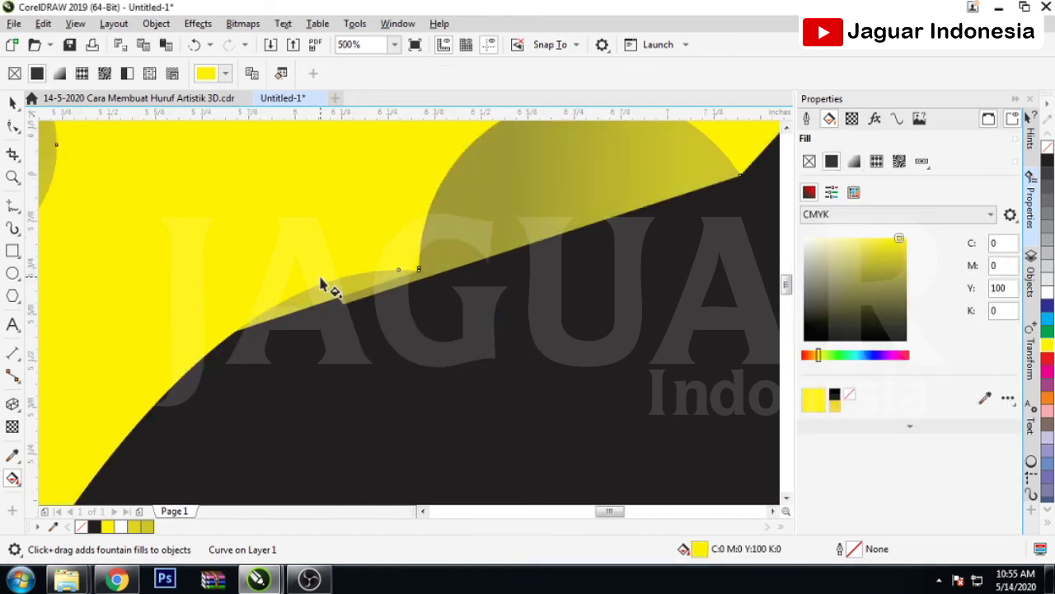
drag(359, 282, 276, 303)
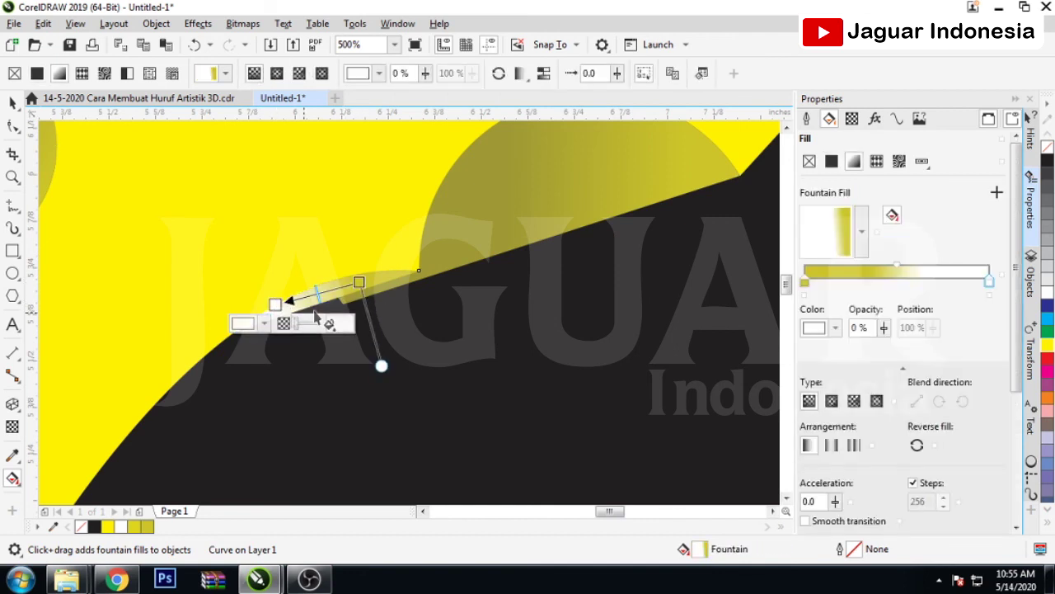
click(264, 326)
click(377, 289)
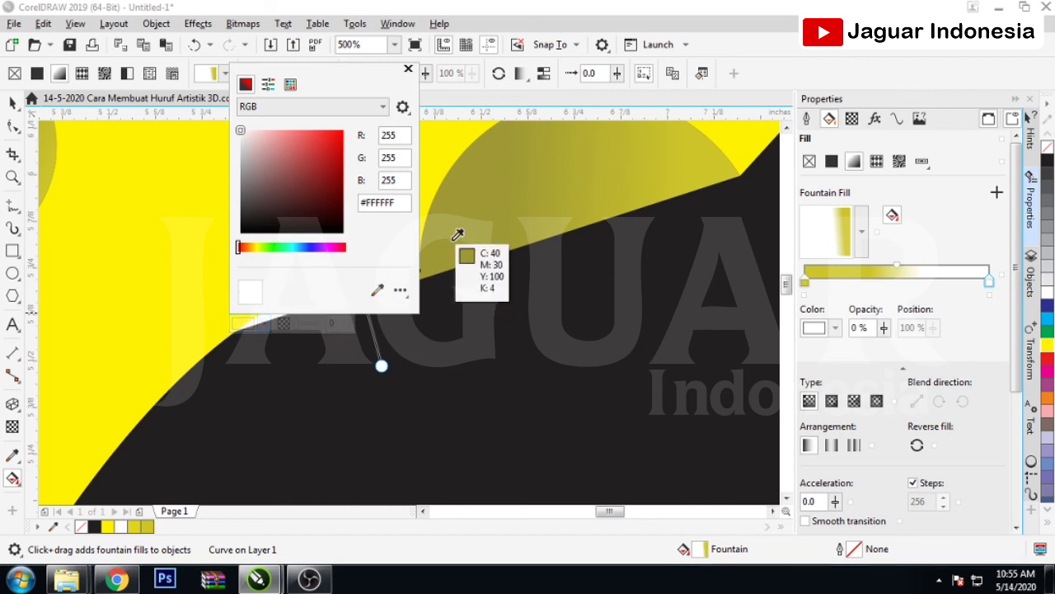
click(472, 157)
mouse_move(358, 282)
mouse_down()
mouse_move(404, 283)
mouse_move(429, 259)
mouse_move(381, 271)
mouse_up()
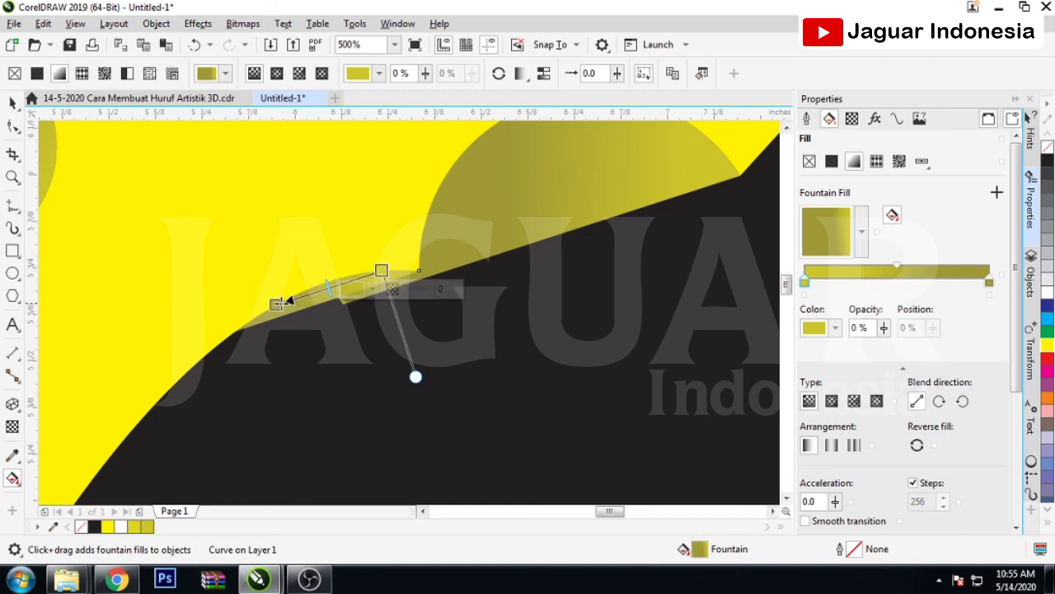
click(358, 273)
scroll(346, 330, down, 3)
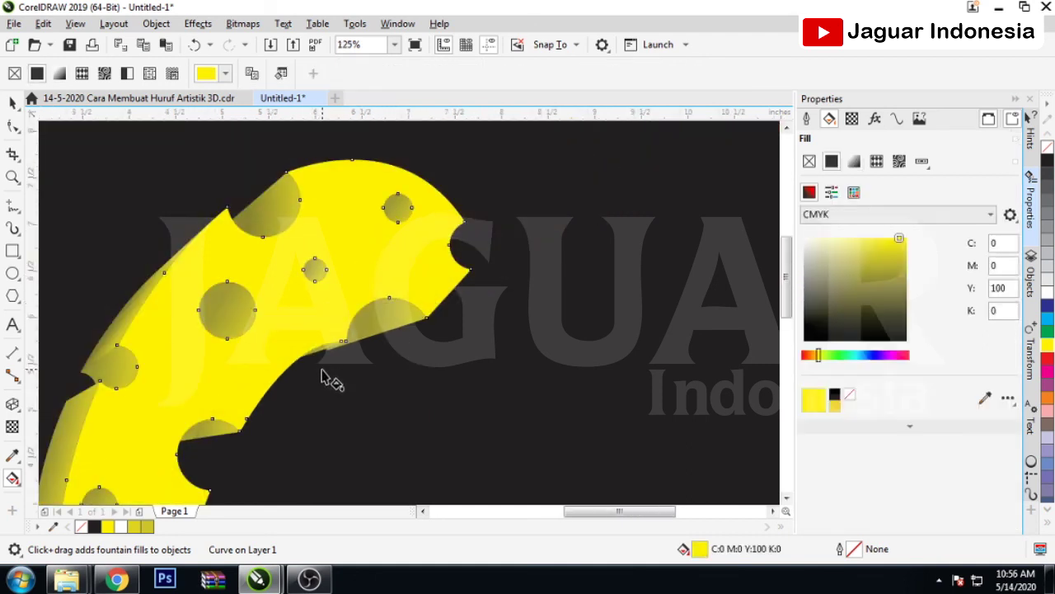
scroll(364, 206, down, 2)
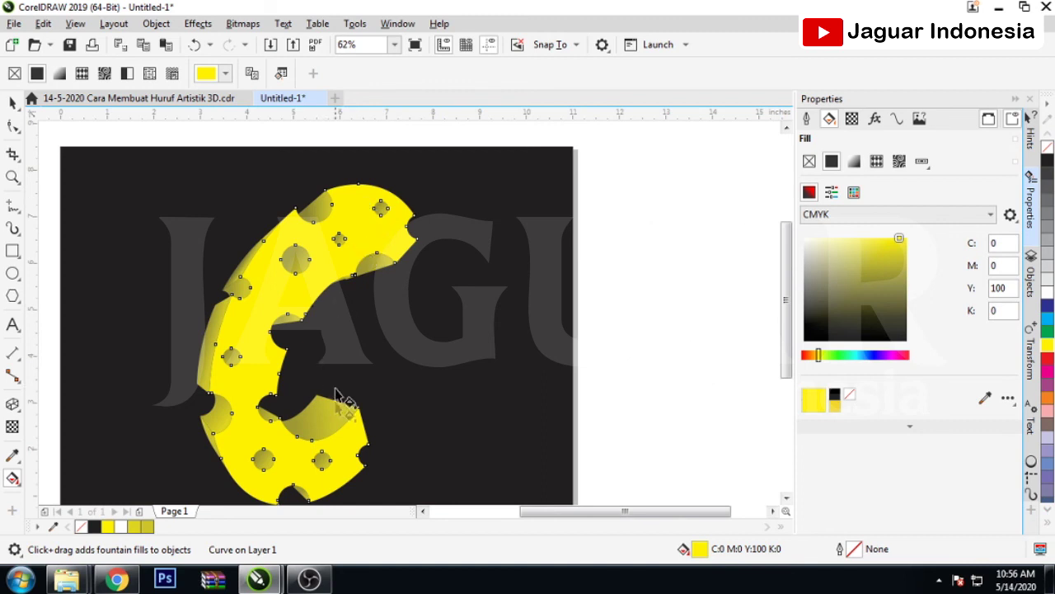
click(12, 104)
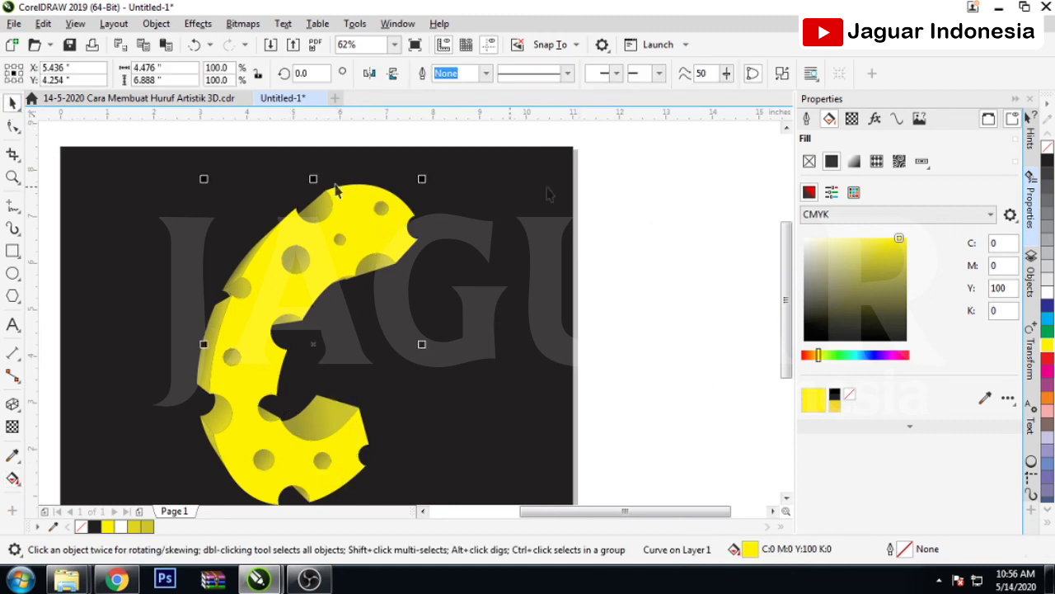
key(Escape)
scroll(538, 239, down, 2)
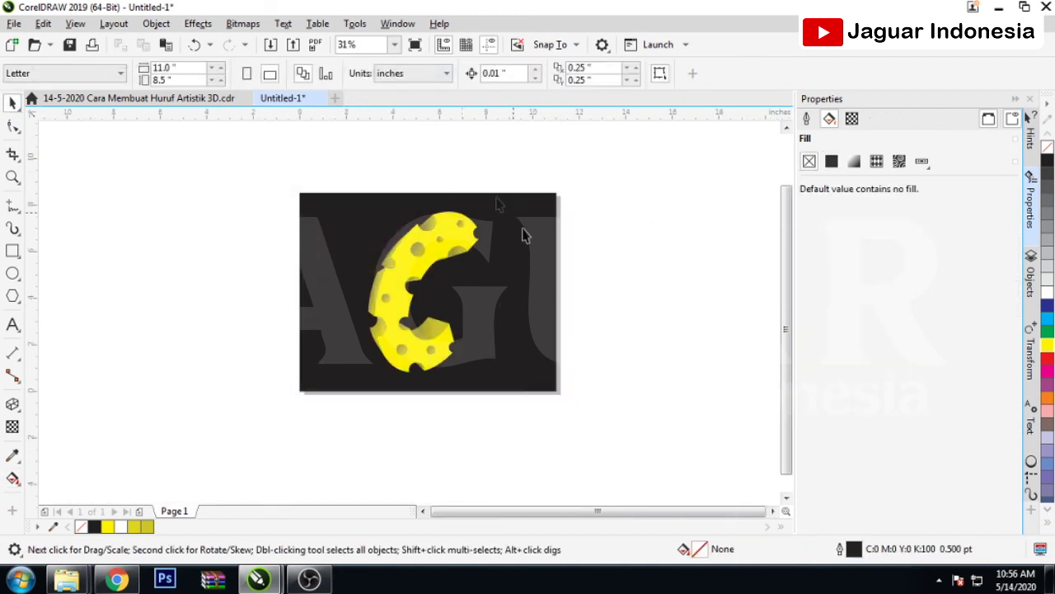
scroll(475, 305, up, 2)
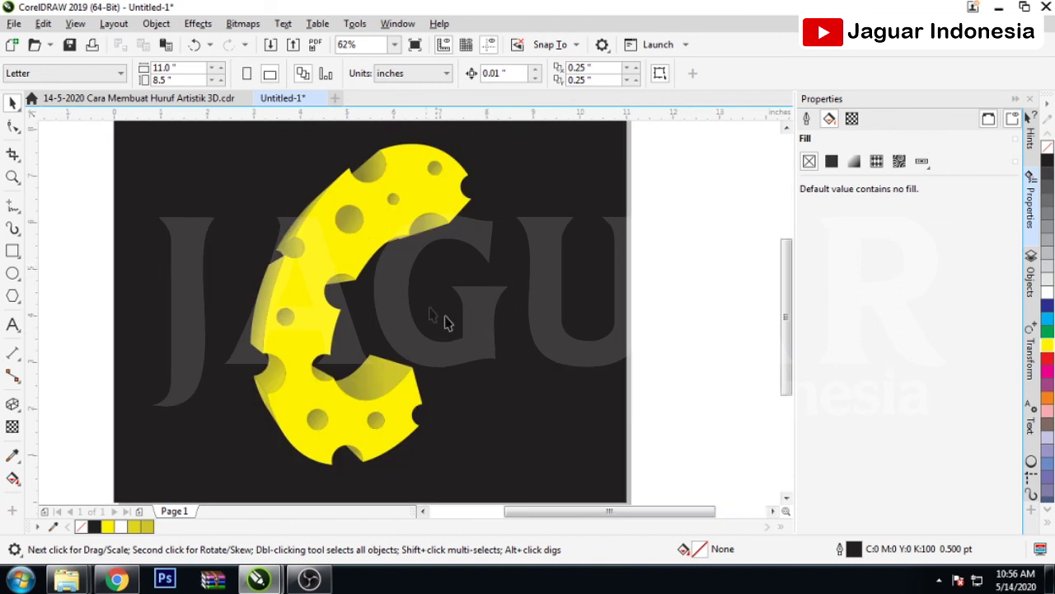
scroll(436, 318, down, 2)
scroll(544, 330, up, 2)
scroll(442, 359, up, 1)
scroll(437, 379, down, 3)
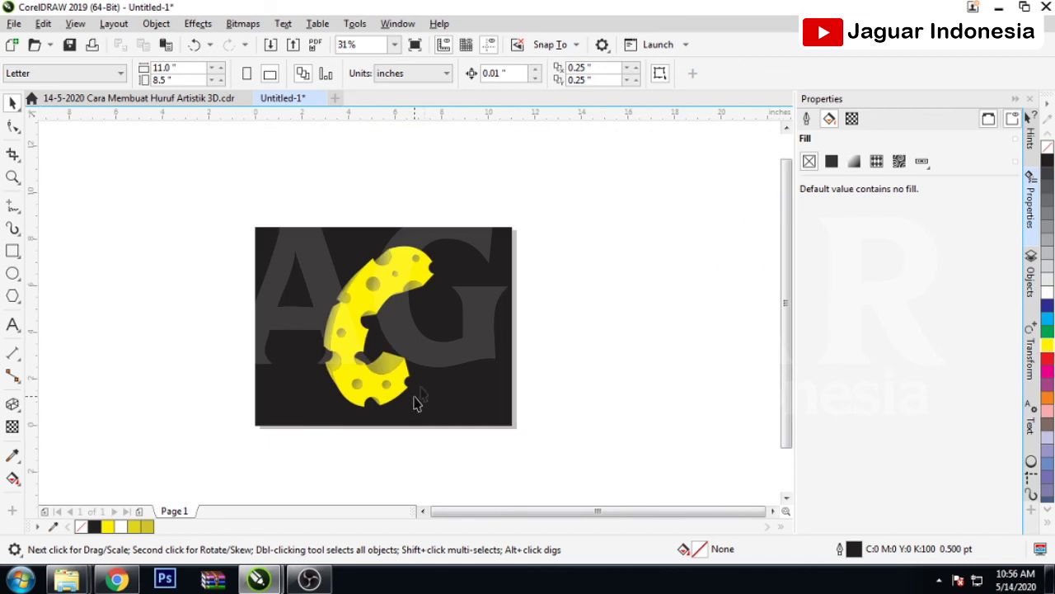
click(459, 332)
key(Escape)
scroll(385, 326, up, 2)
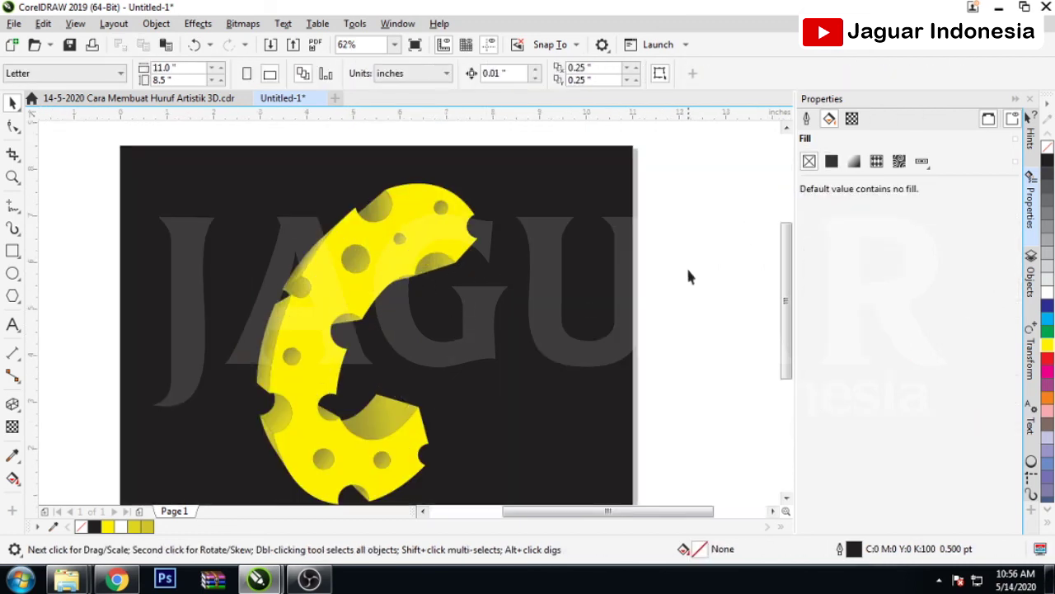
scroll(686, 261, down, 1)
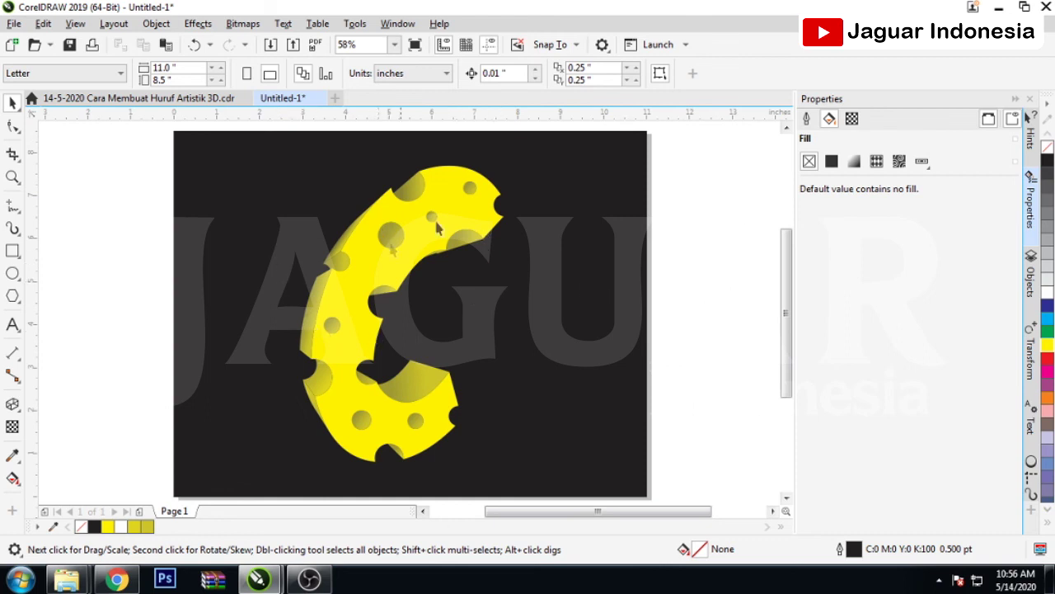